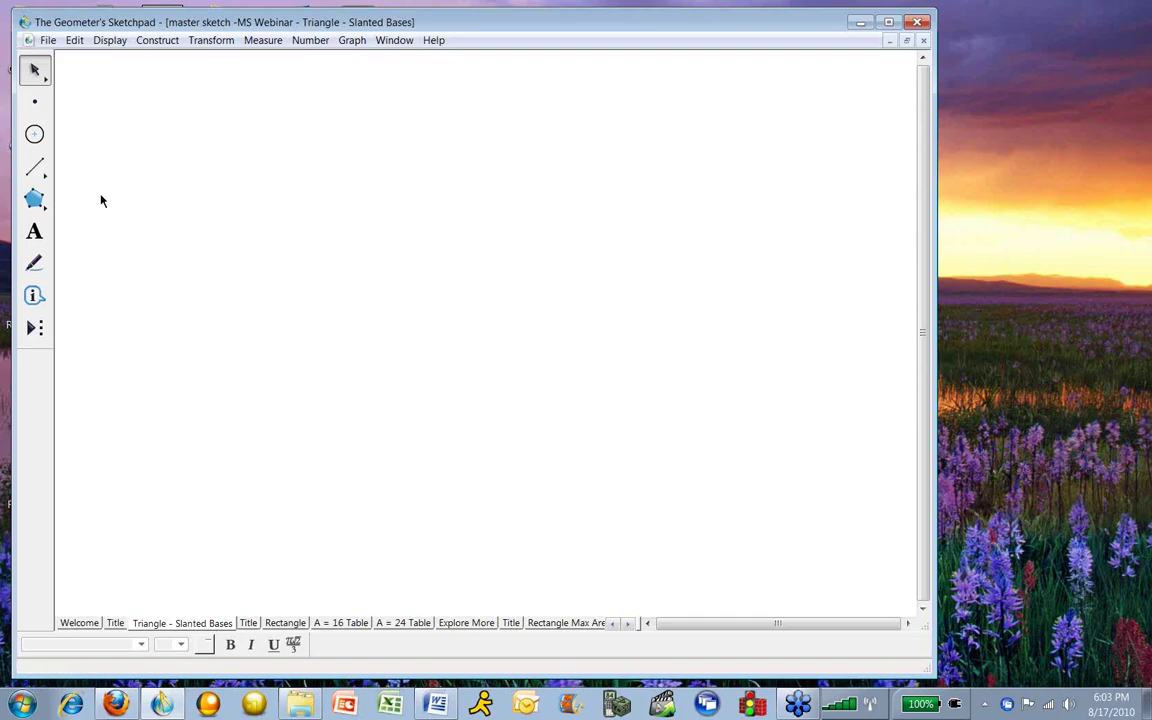
# Draw a triangle with a shaded interior and visible edges using the Polygon tool, its base nearly horizontal.
pyautogui.click(36, 200)
pyautogui.moveTo(38, 202); pyautogui.dragTo(100, 210)
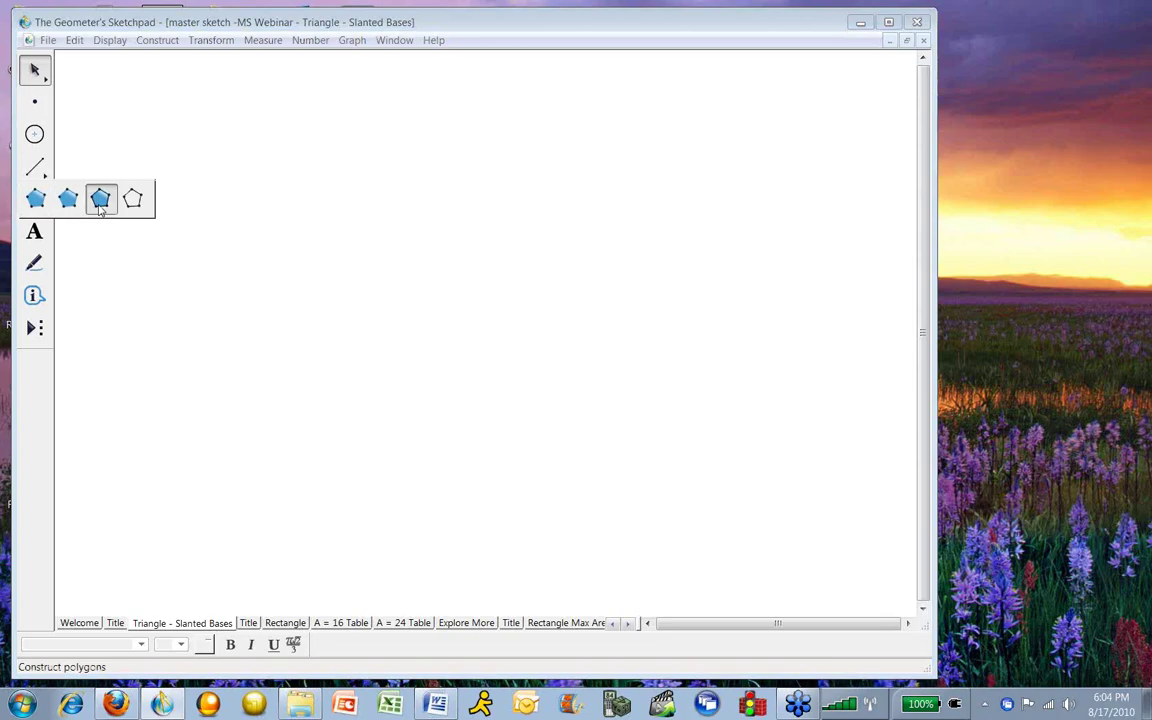
pyautogui.moveTo(100, 210); pyautogui.dragTo(100, 206)
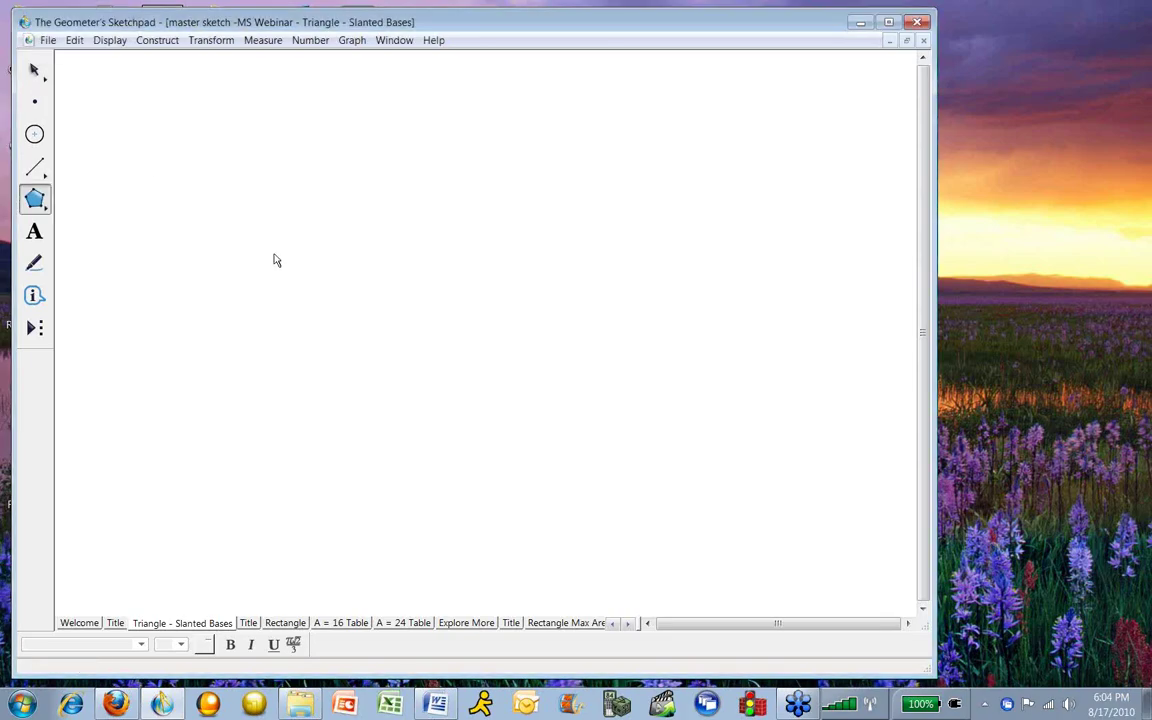
pyautogui.click(267, 280)
pyautogui.click(404, 157)
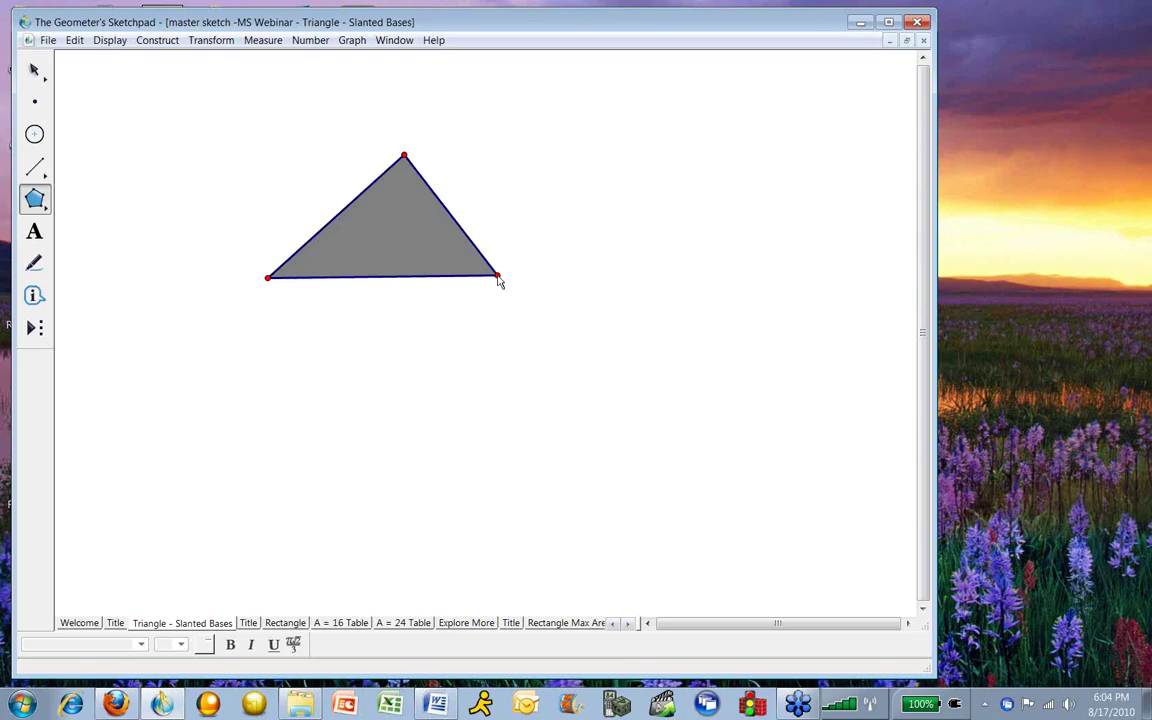
pyautogui.doubleClick(499, 281)
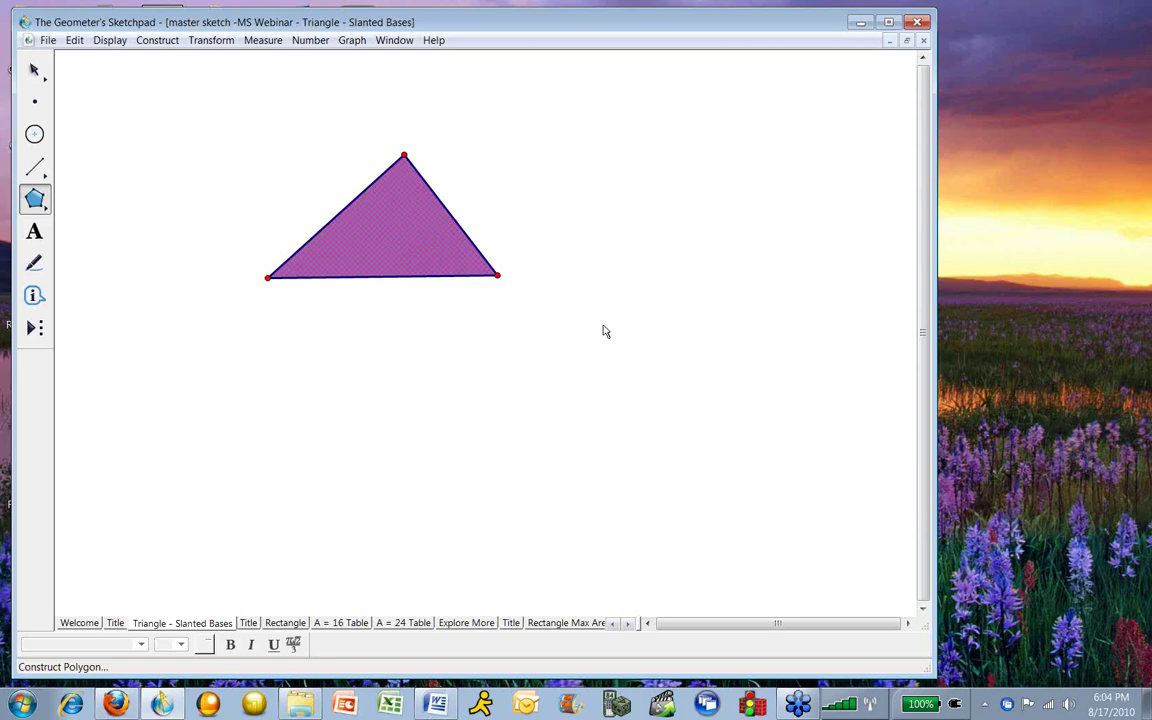
# Widen the triangle's base by moving its lower-right vertex farther to the right.
pyautogui.click(35, 72)
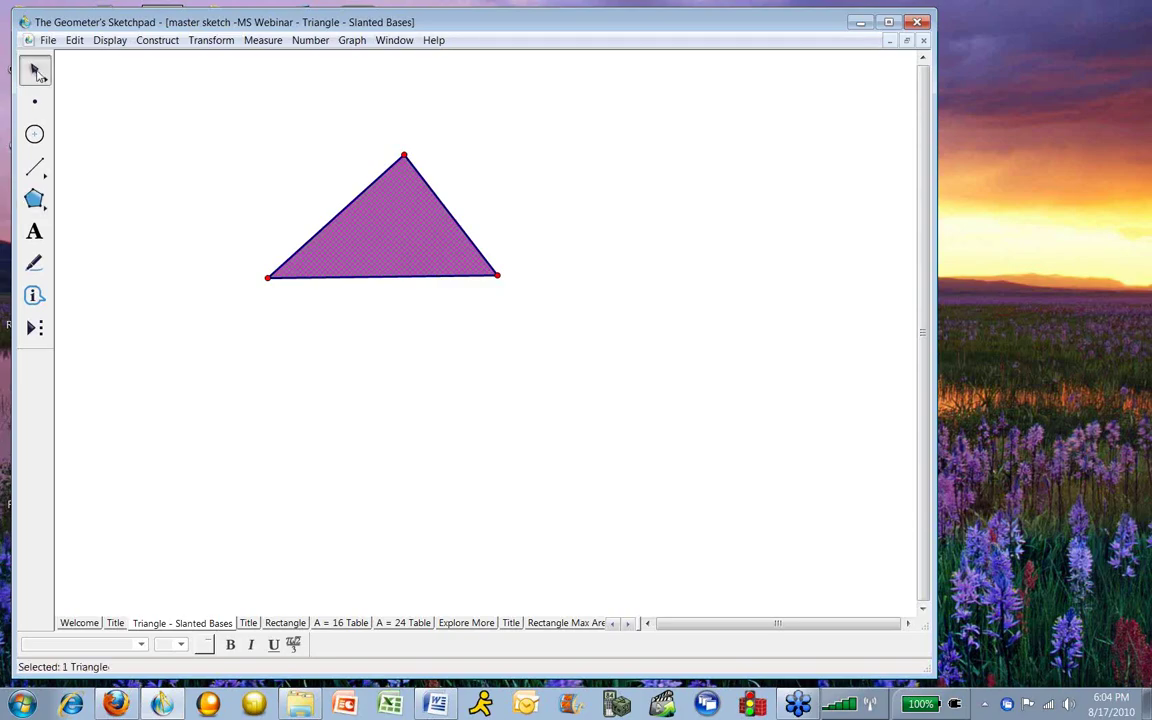
pyautogui.click(425, 379)
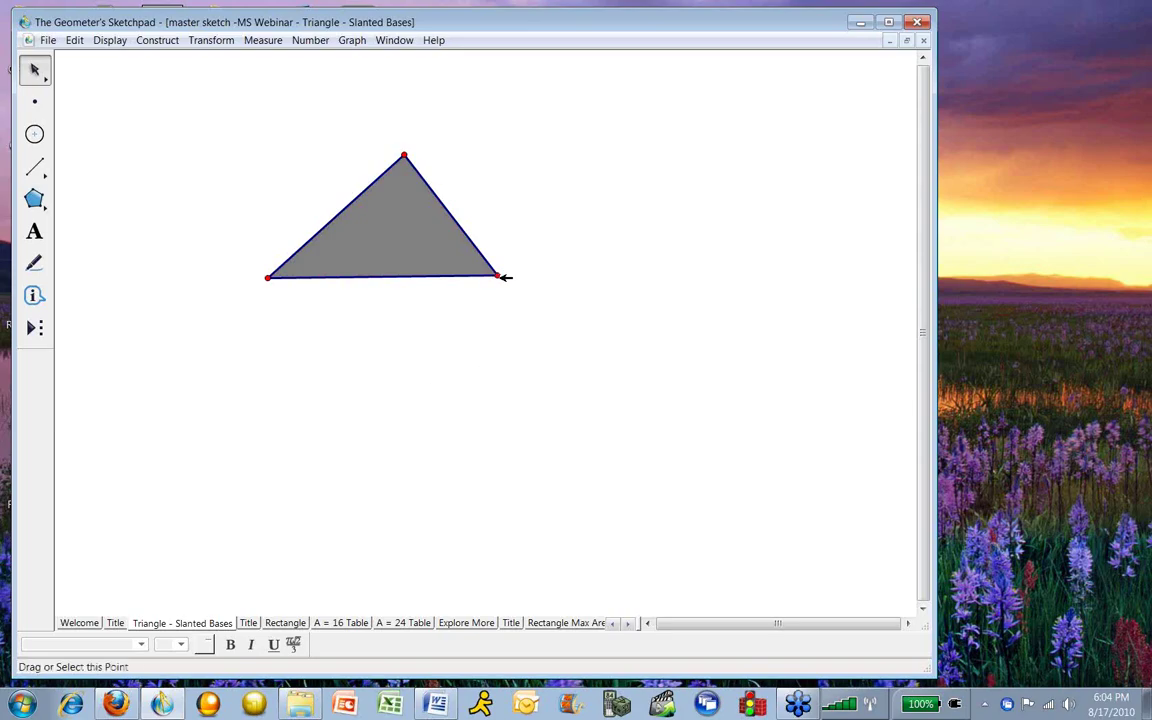
pyautogui.moveTo(505, 277); pyautogui.dragTo(636, 282)
pyautogui.click(676, 399)
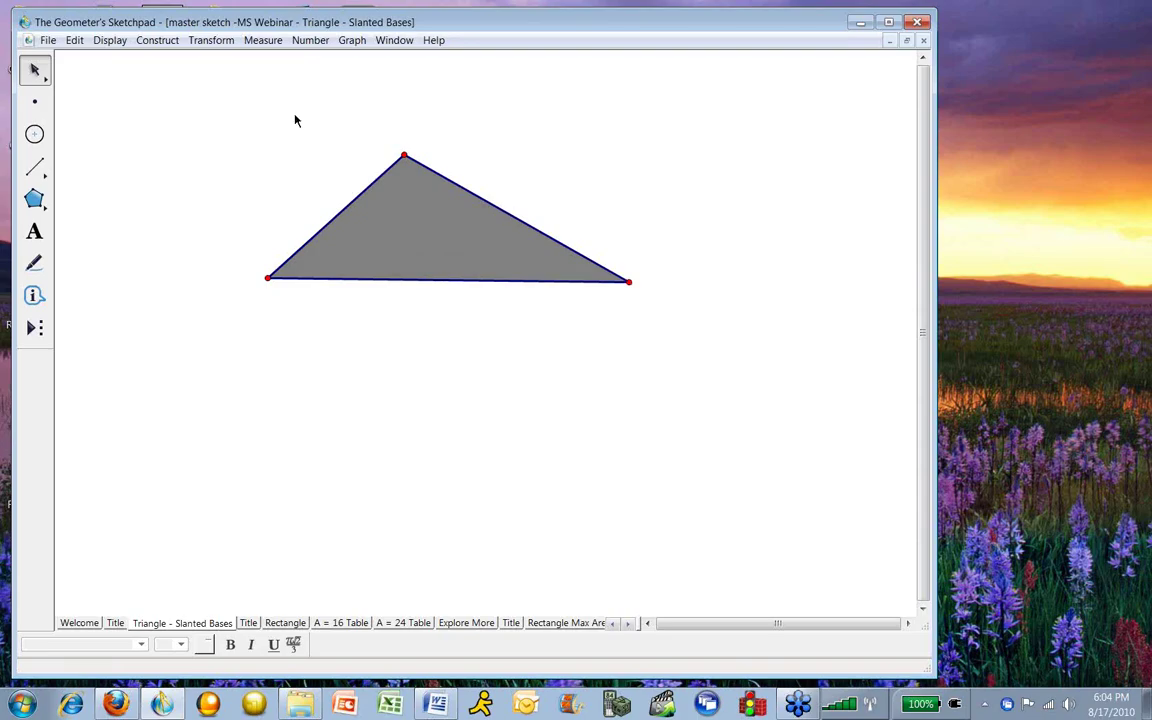
# Construct a perpendicular line to the triangle's base through the opposite vertex.
pyautogui.click(464, 279)
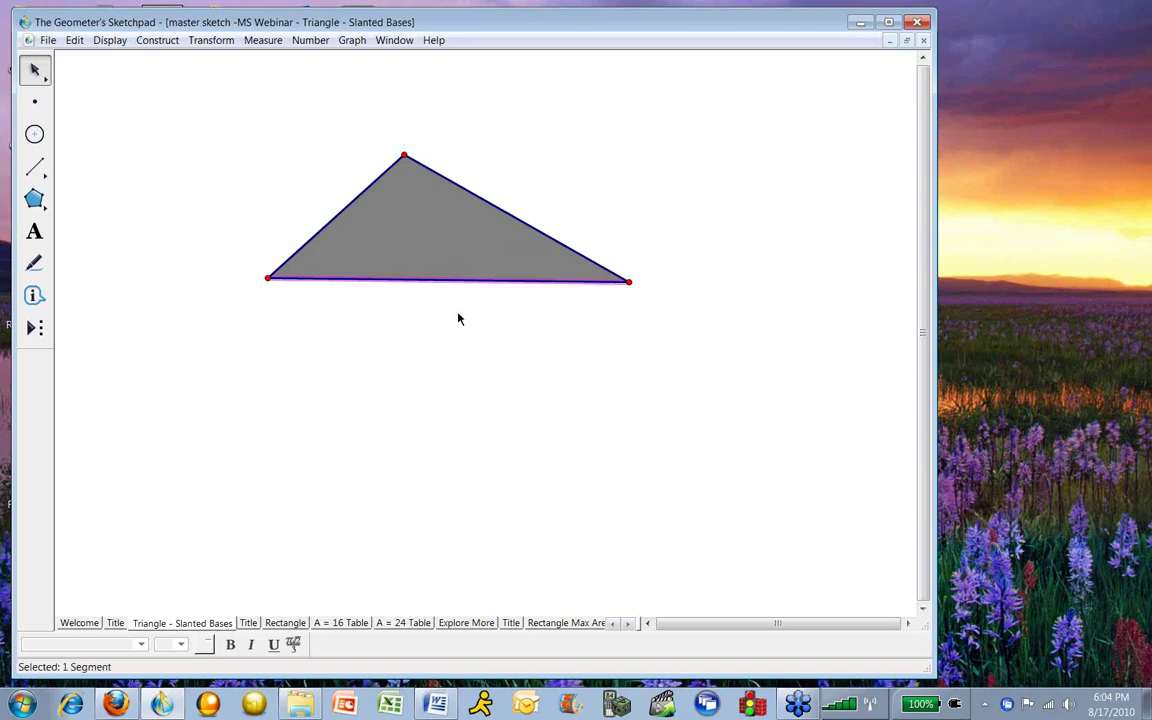
pyautogui.click(404, 157)
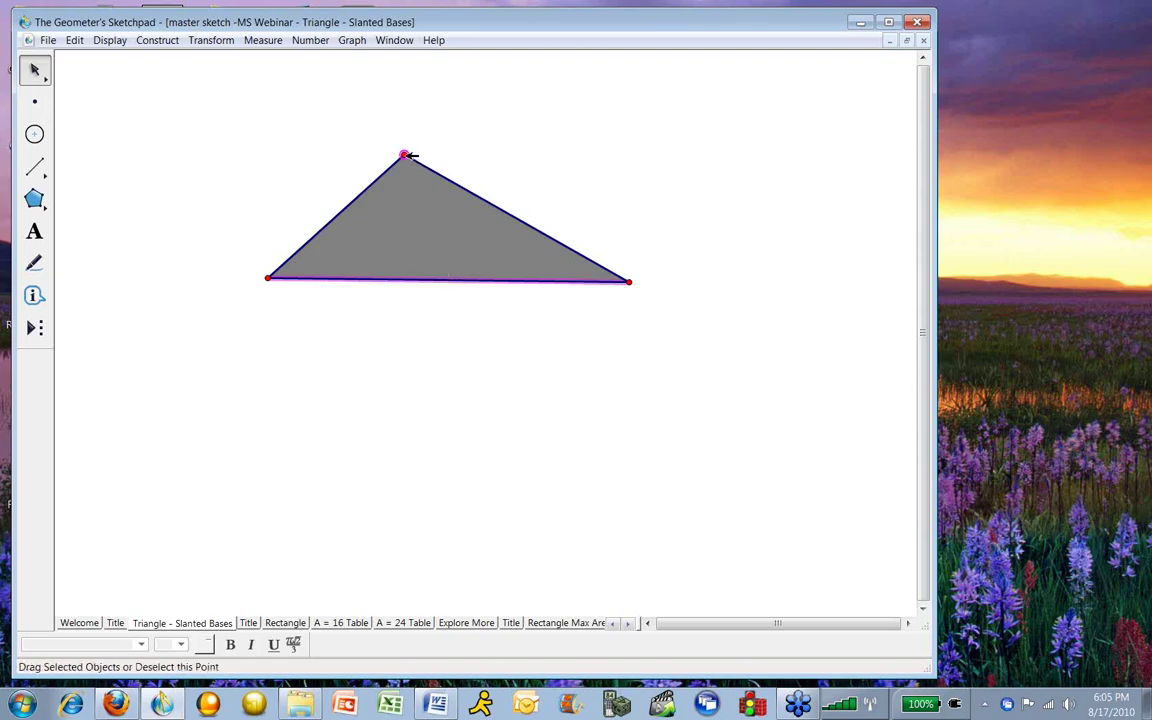
pyautogui.click(158, 46)
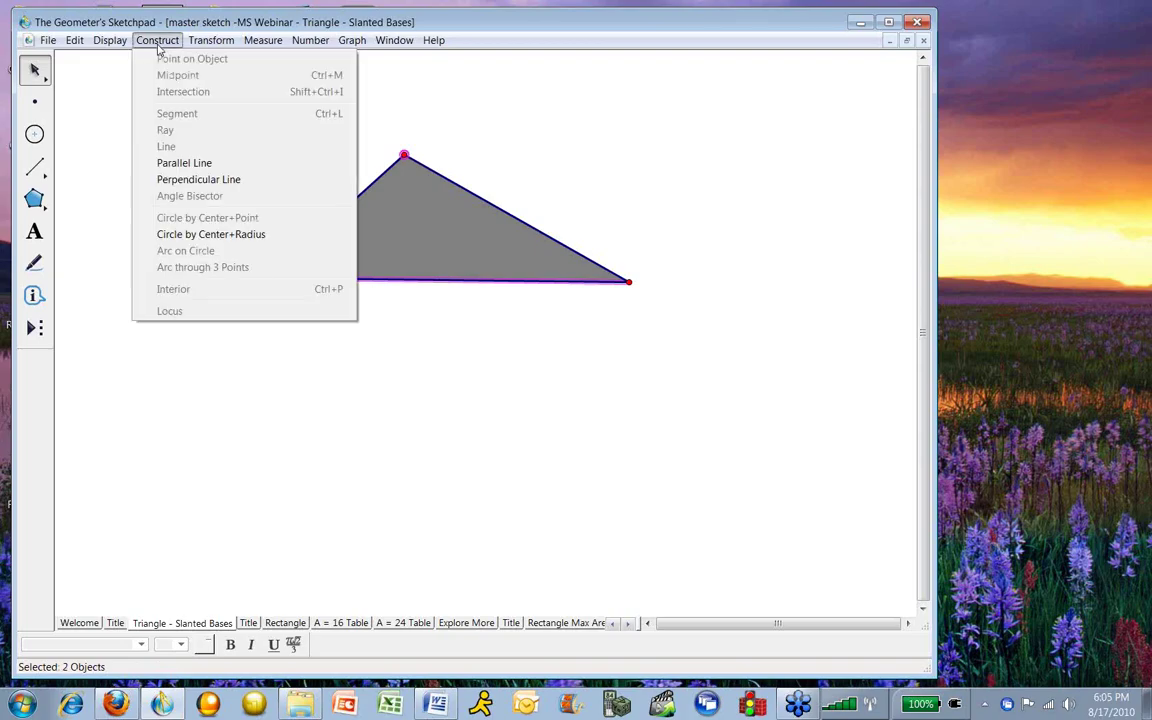
pyautogui.click(188, 180)
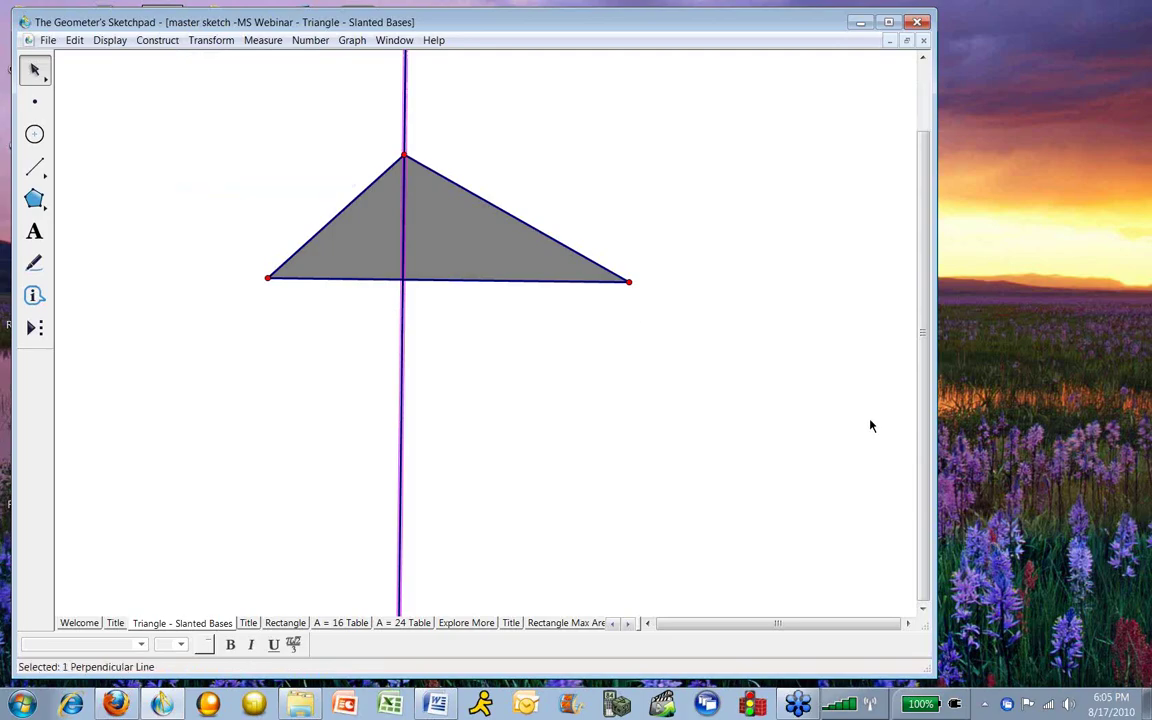
pyautogui.click(673, 367)
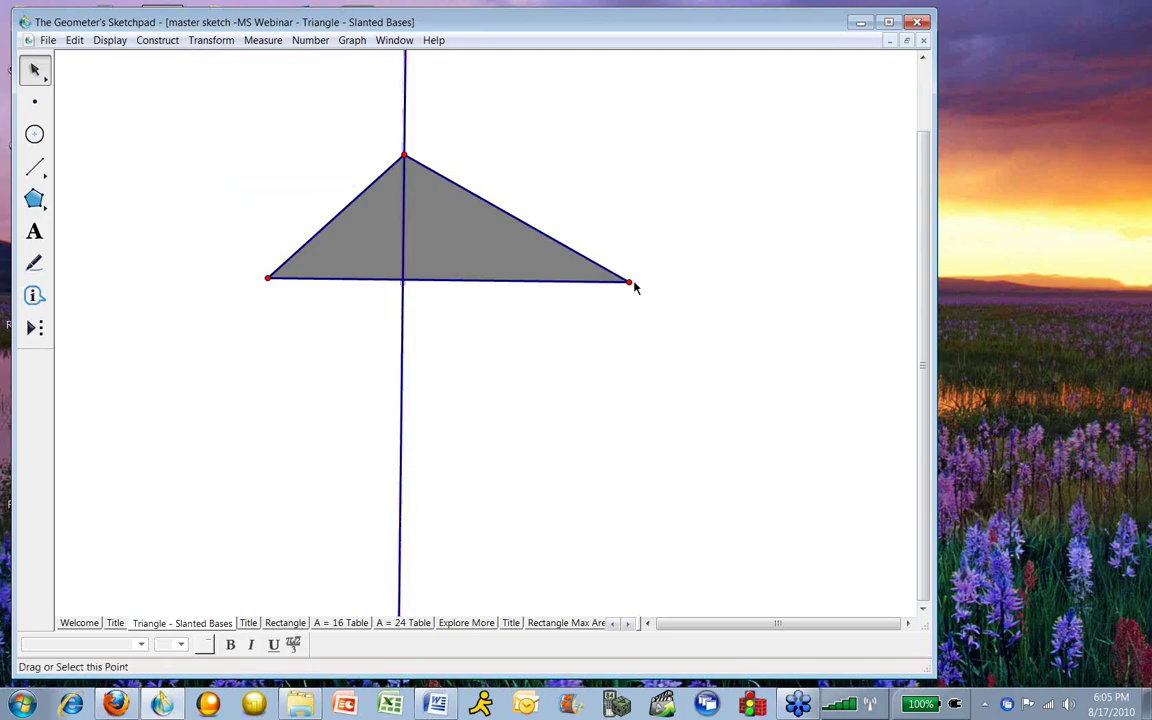
# Reposition the triangle's three vertices to test the perpendicular line at several base slants, ending with a slightly slanted base.
pyautogui.moveTo(630, 281); pyautogui.dragTo(519, 483)
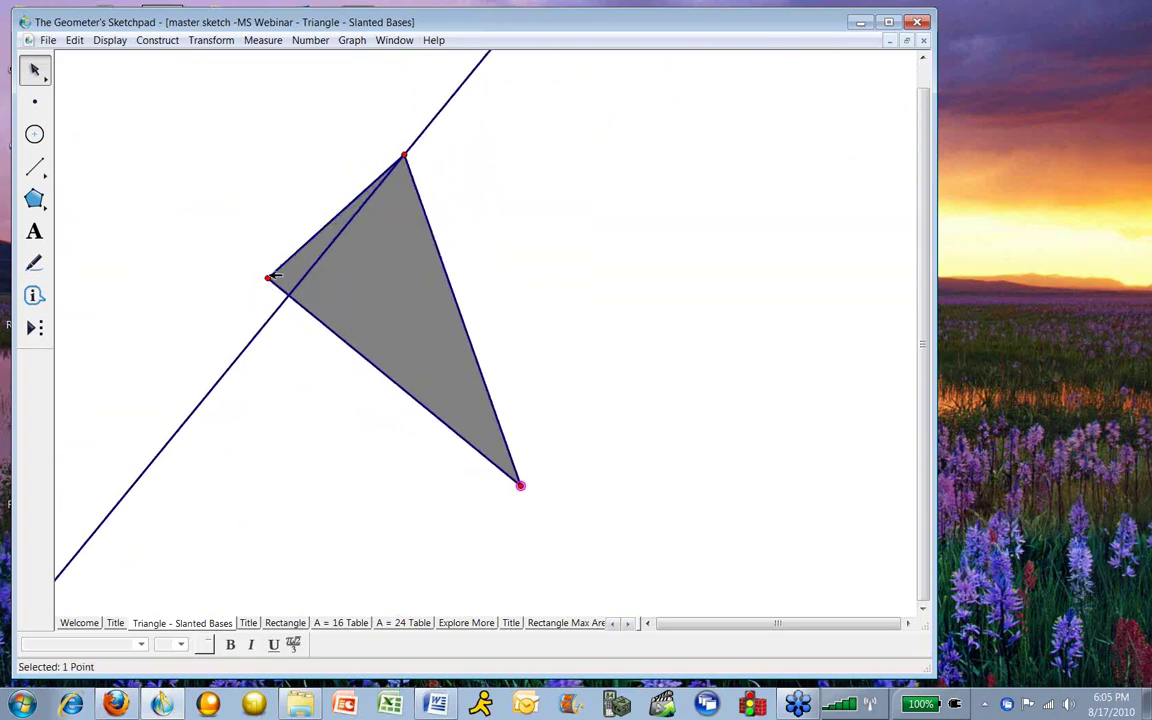
pyautogui.moveTo(267, 278); pyautogui.dragTo(307, 90)
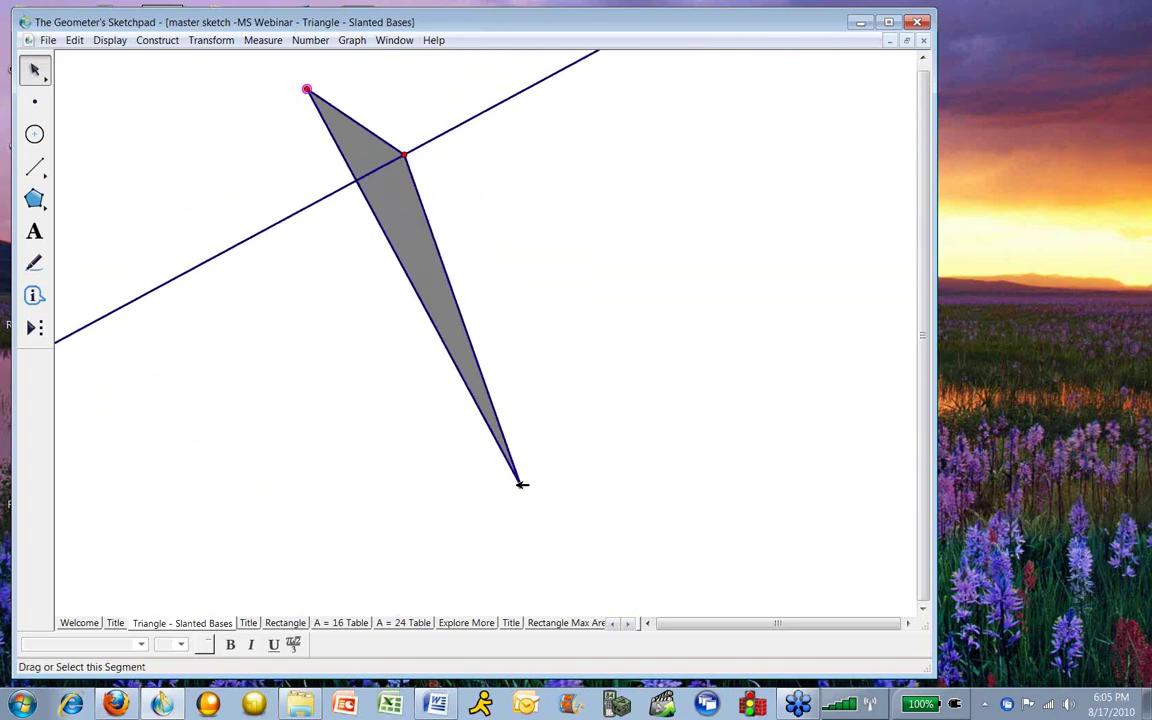
pyautogui.moveTo(519, 484); pyautogui.dragTo(233, 269)
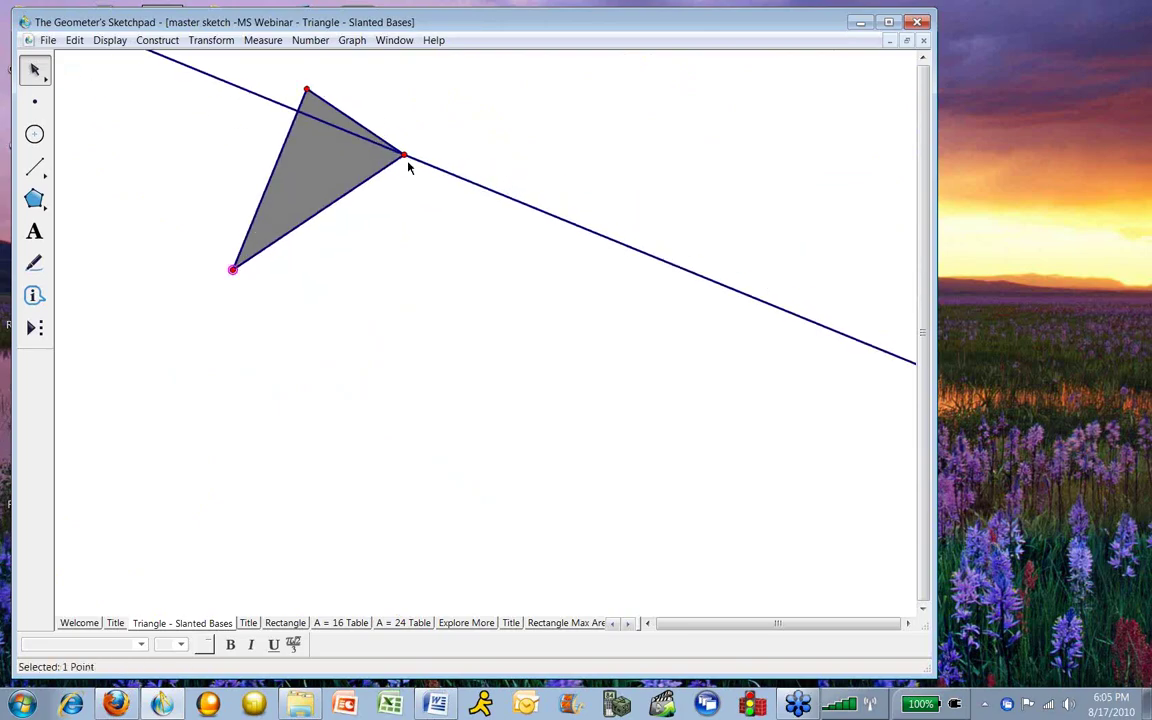
pyautogui.moveTo(407, 157); pyautogui.dragTo(403, 229)
pyautogui.moveTo(308, 89); pyautogui.dragTo(542, 317)
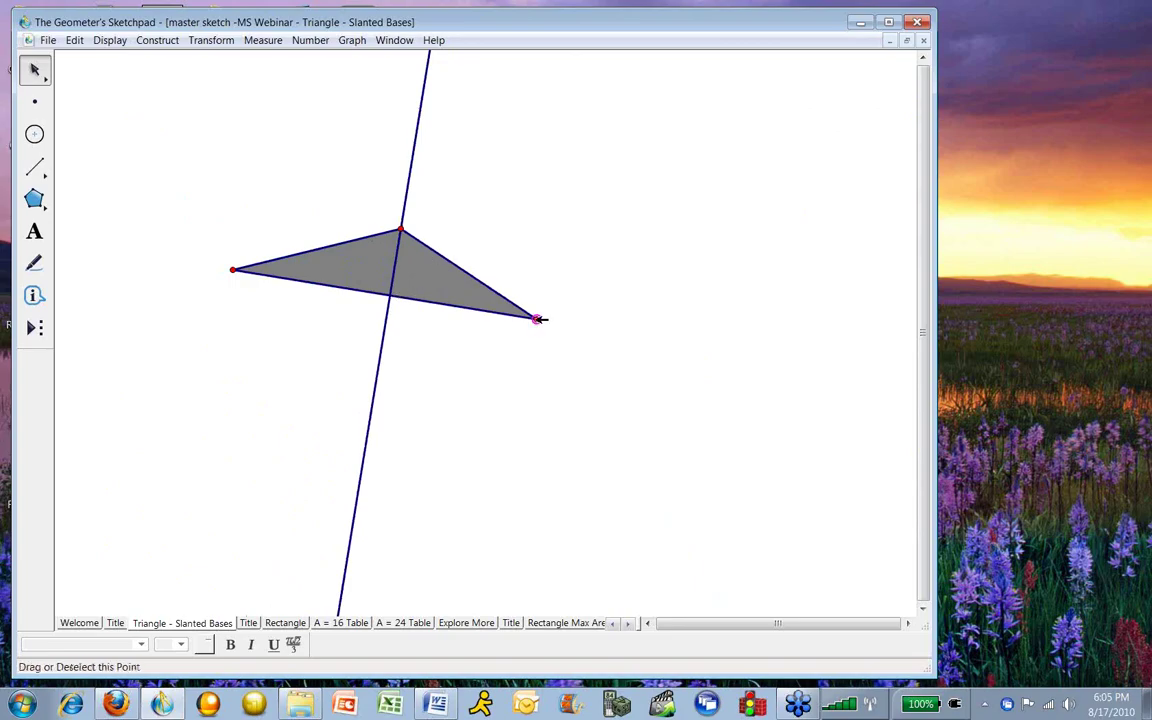
# Label the triangle's vertices A, B and C, with B at the apex and A and C at the ends of the base.
pyautogui.click(33, 261)
pyautogui.click(34, 231)
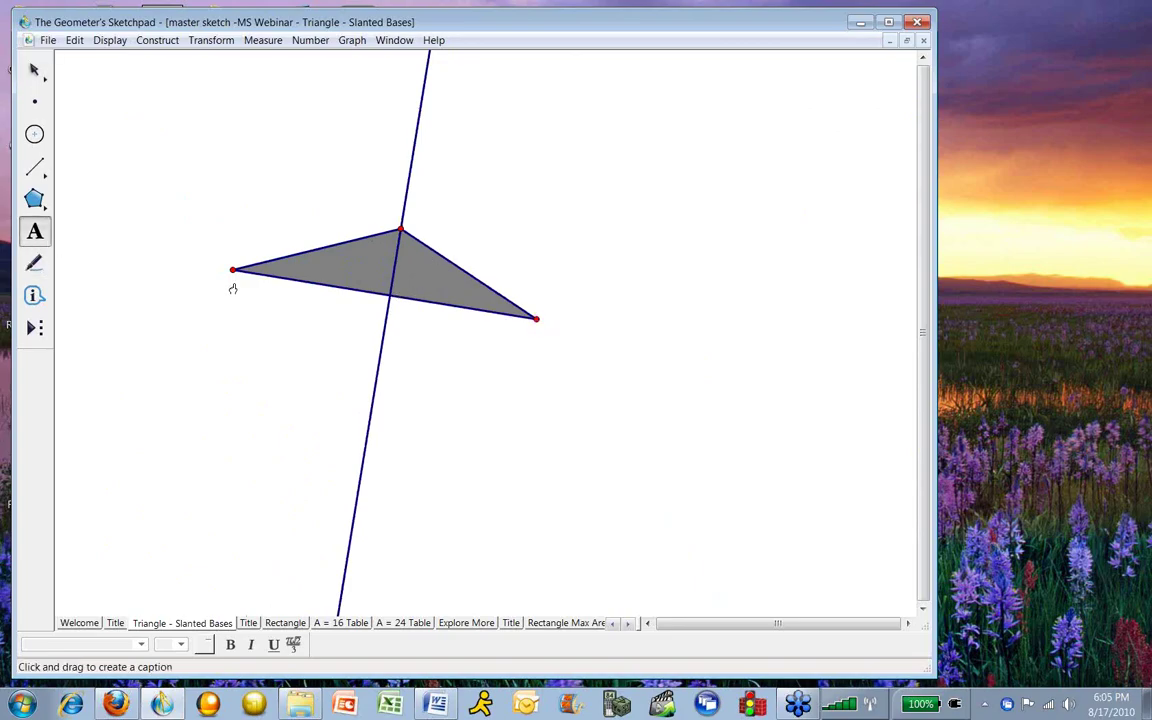
pyautogui.click(231, 273)
pyautogui.click(401, 231)
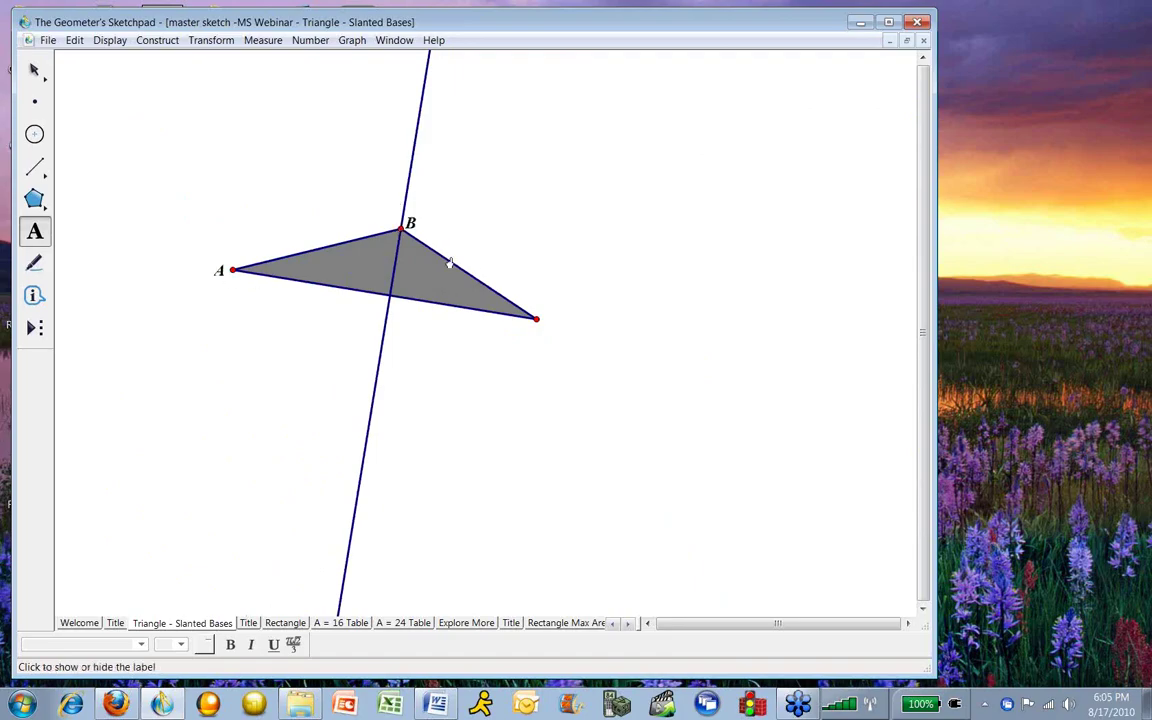
pyautogui.click(535, 323)
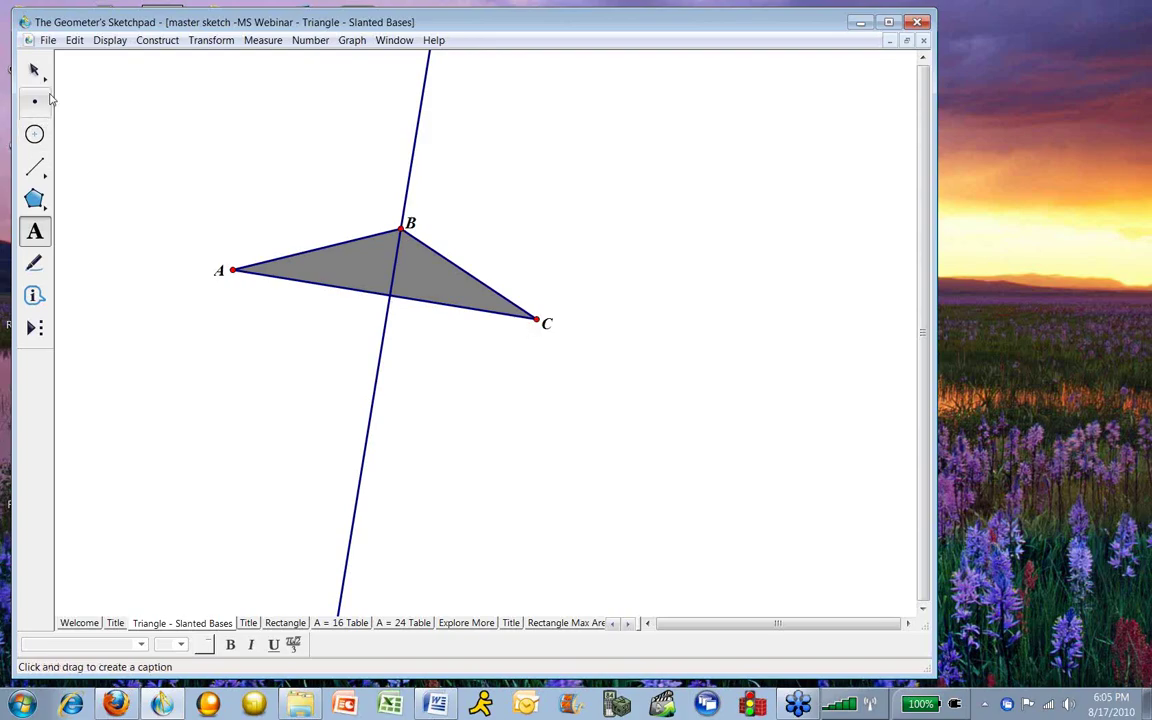
# Move vertex B outward past A, across beyond C, and back above base AC to vary the altitude's position.
pyautogui.click(34, 69)
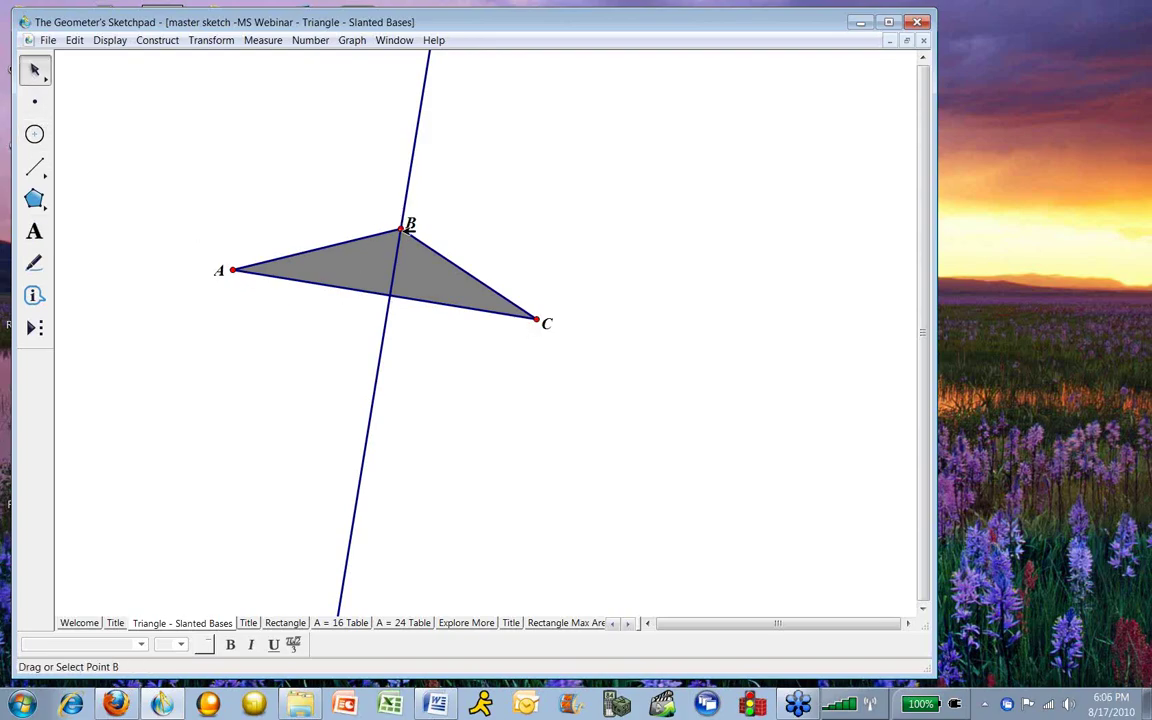
pyautogui.moveTo(407, 229); pyautogui.dragTo(186, 168)
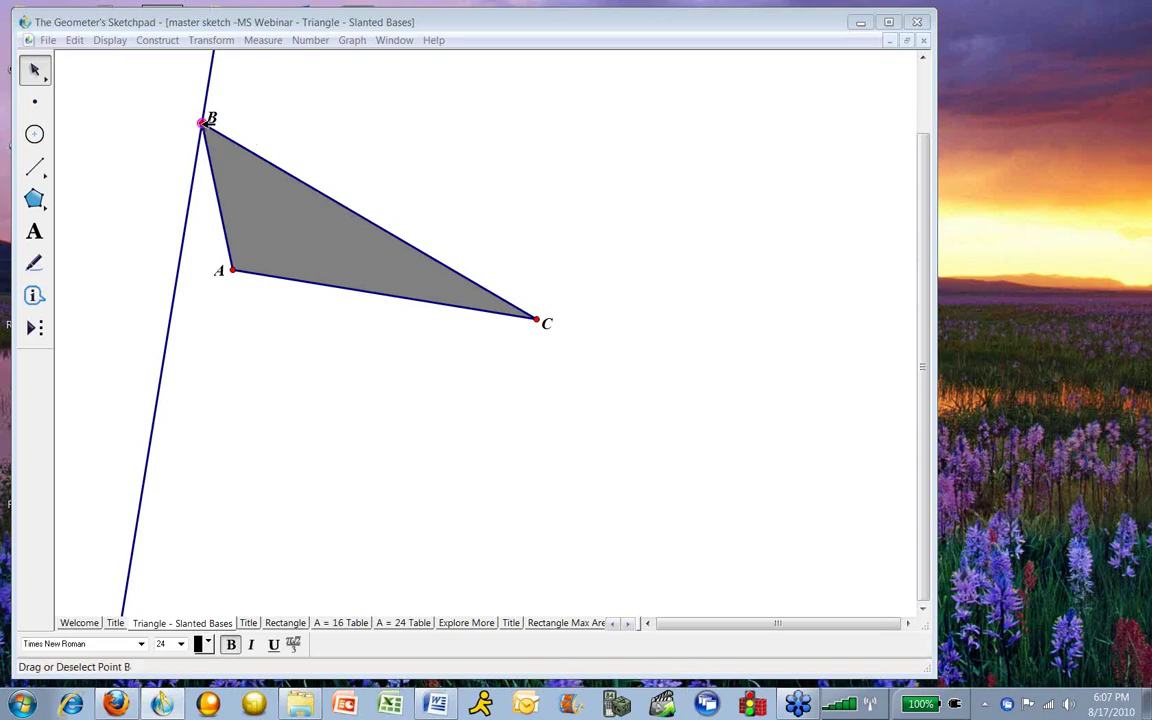
pyautogui.moveTo(203, 122); pyautogui.dragTo(173, 113)
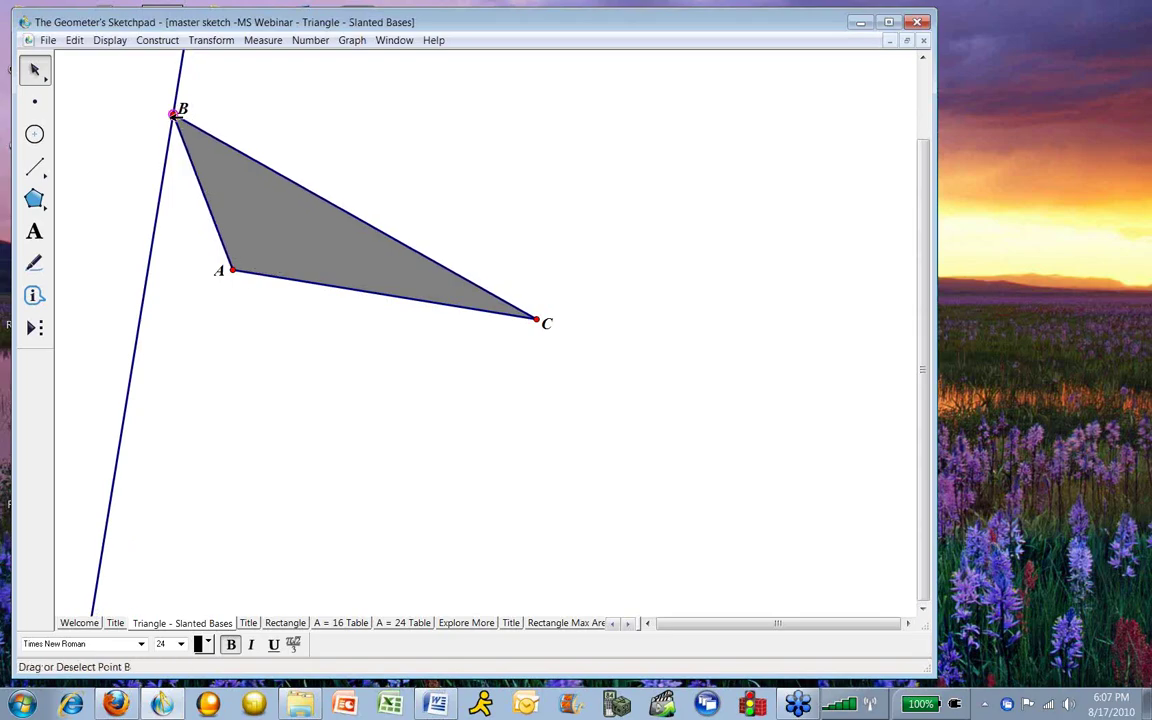
pyautogui.moveTo(176, 117); pyautogui.dragTo(602, 178)
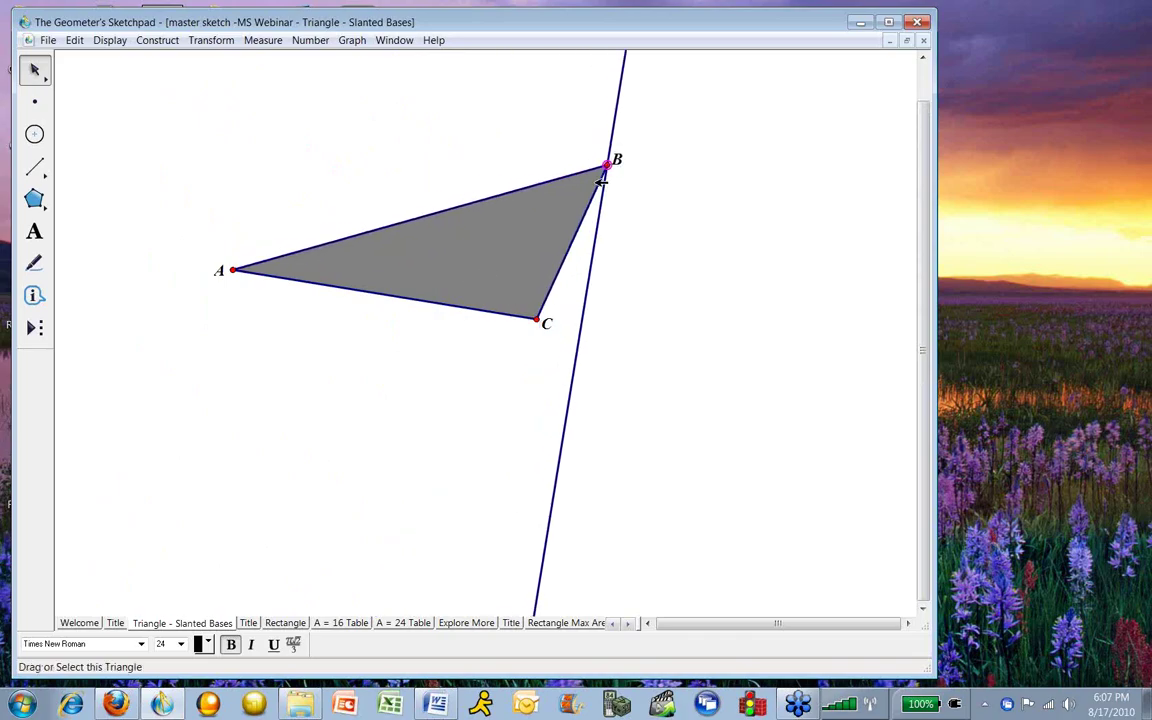
pyautogui.moveTo(612, 162); pyautogui.dragTo(440, 147)
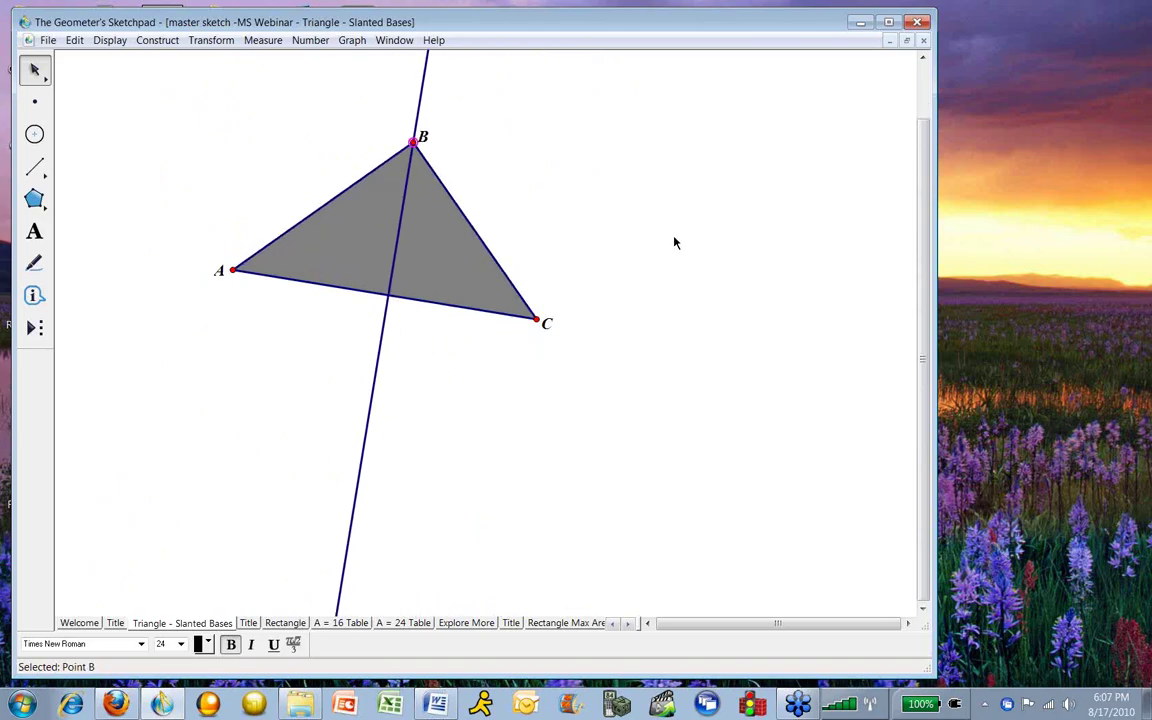
# Reposition vertices A, B and C through steeper base slants, finishing with a gently sloping base AC and B beyond C.
pyautogui.moveTo(537, 320); pyautogui.dragTo(391, 466)
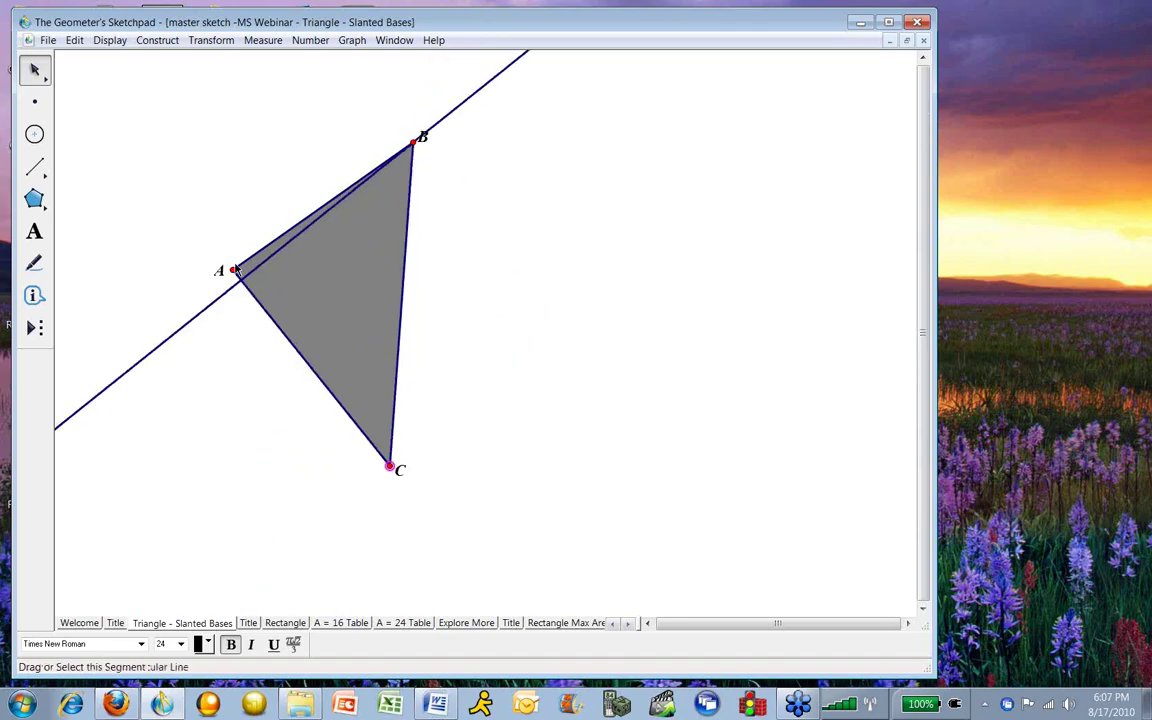
pyautogui.moveTo(233, 268); pyautogui.dragTo(285, 104)
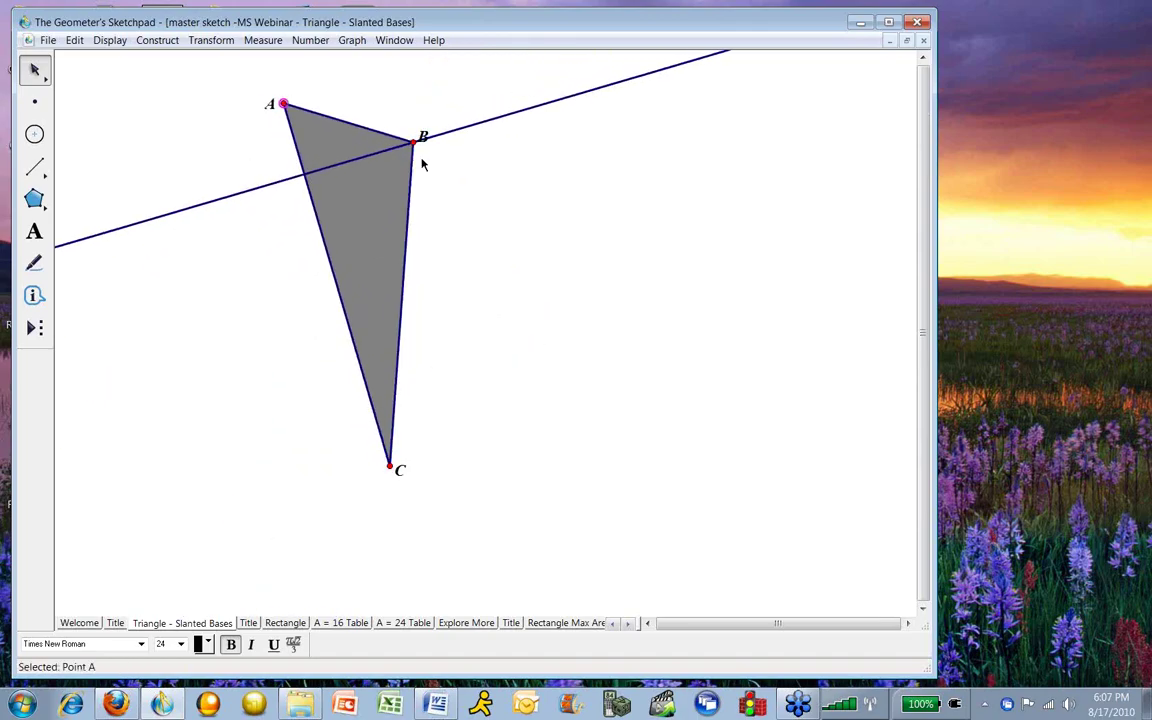
pyautogui.moveTo(413, 142); pyautogui.dragTo(422, 168)
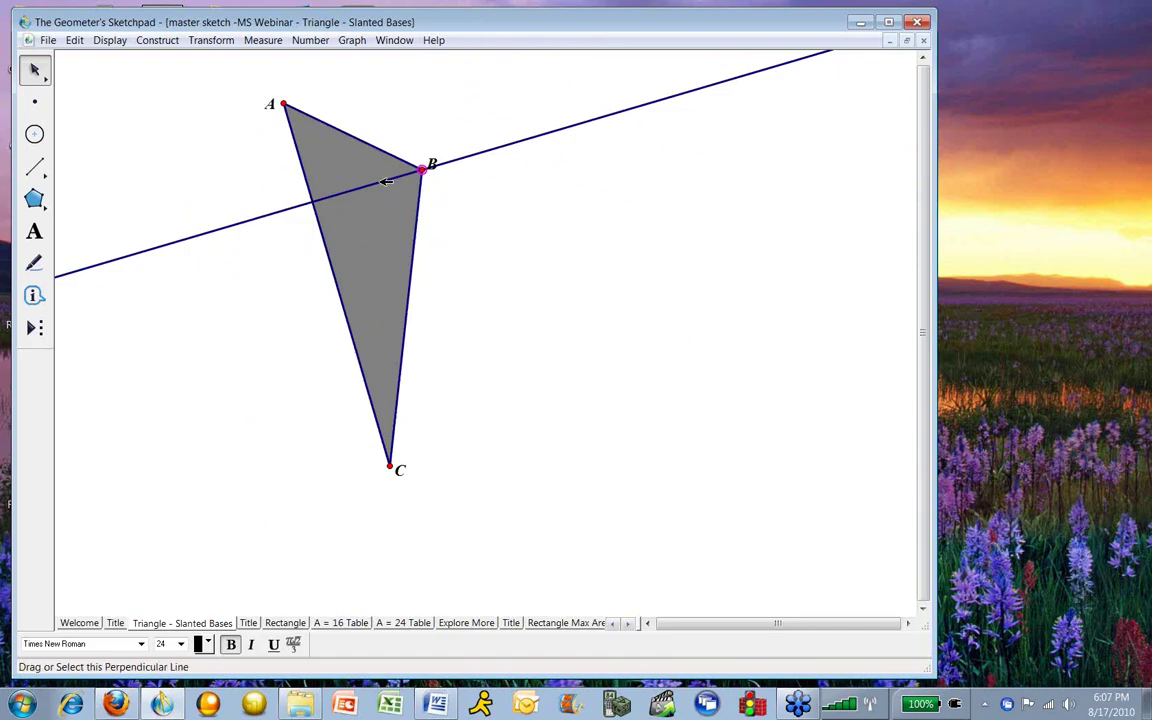
pyautogui.moveTo(284, 104); pyautogui.dragTo(151, 268)
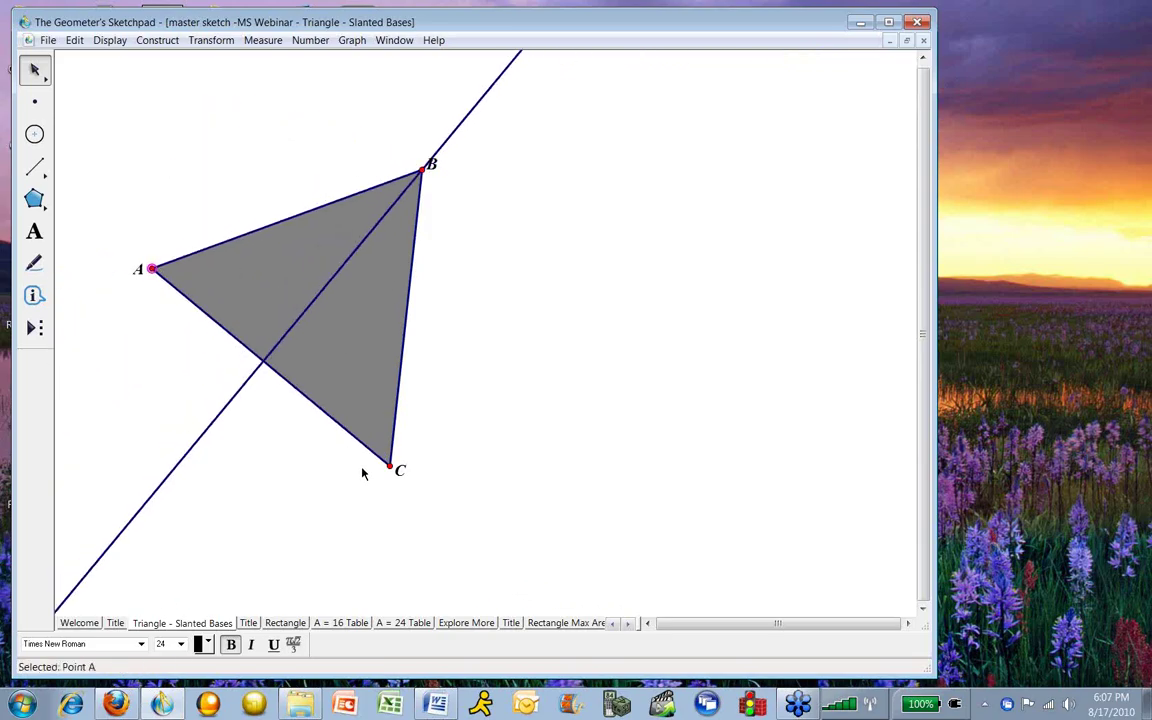
pyautogui.moveTo(391, 471); pyautogui.dragTo(568, 355)
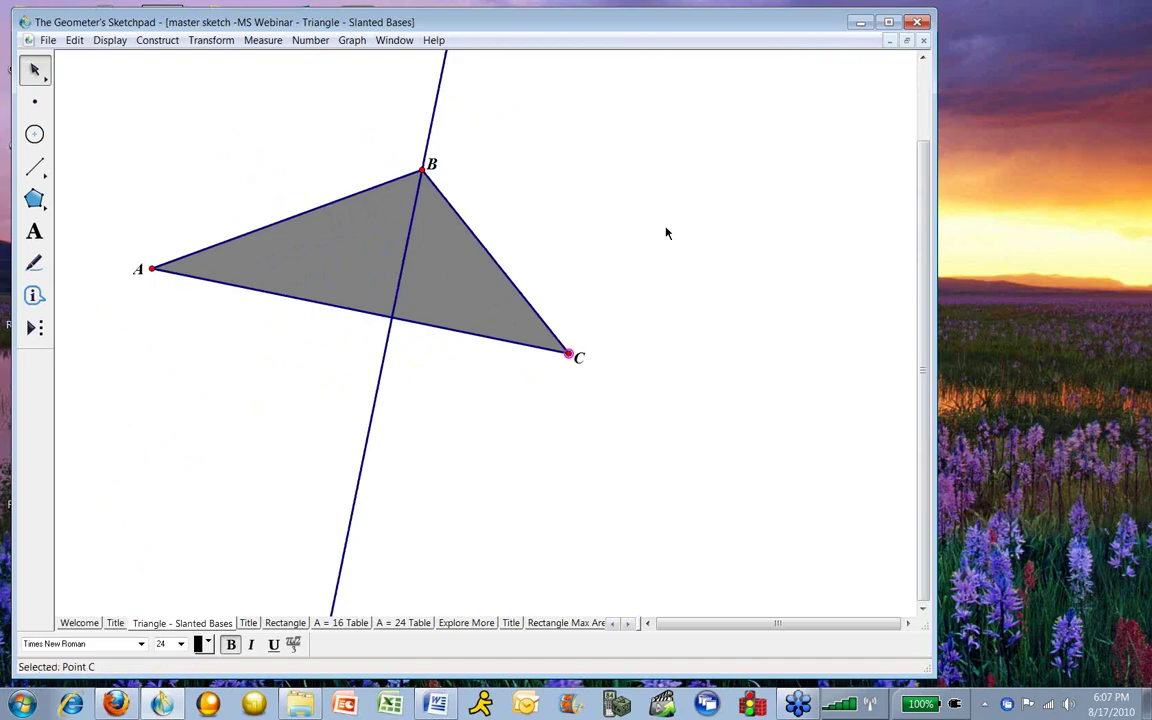
pyautogui.moveTo(435, 168); pyautogui.dragTo(695, 207)
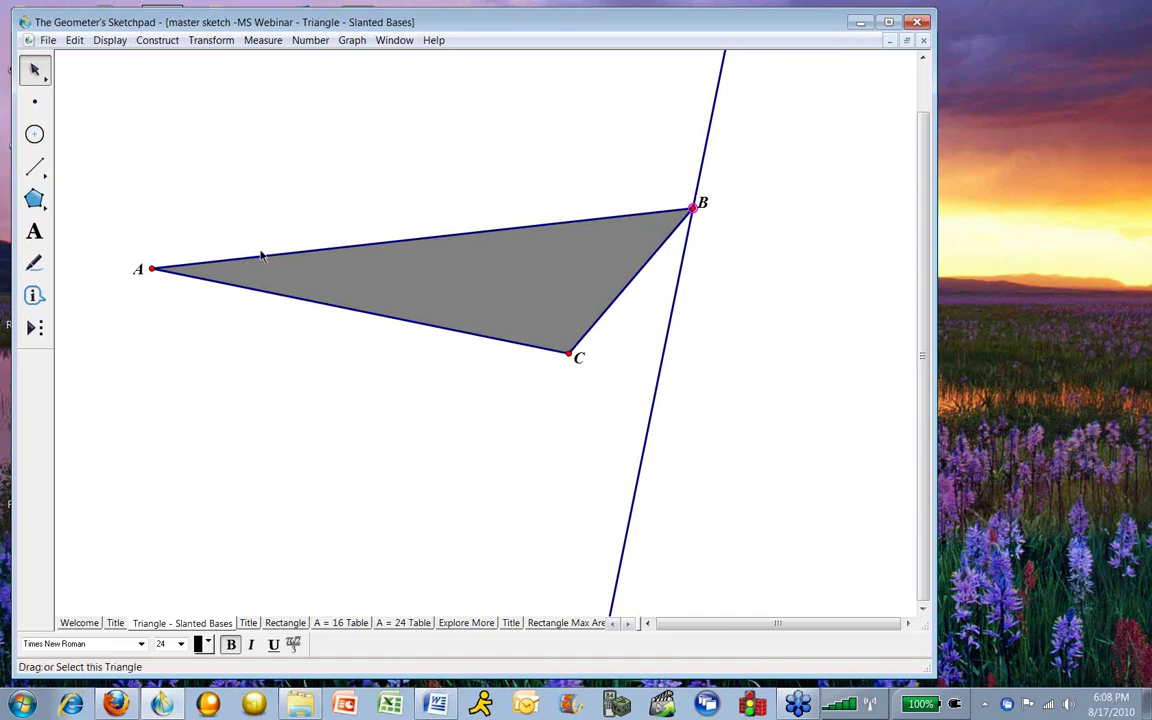
# Construct a line through A and C to extend the base, and shift vertex B slightly back toward C.
pyautogui.moveTo(37, 175); pyautogui.dragTo(137, 173)
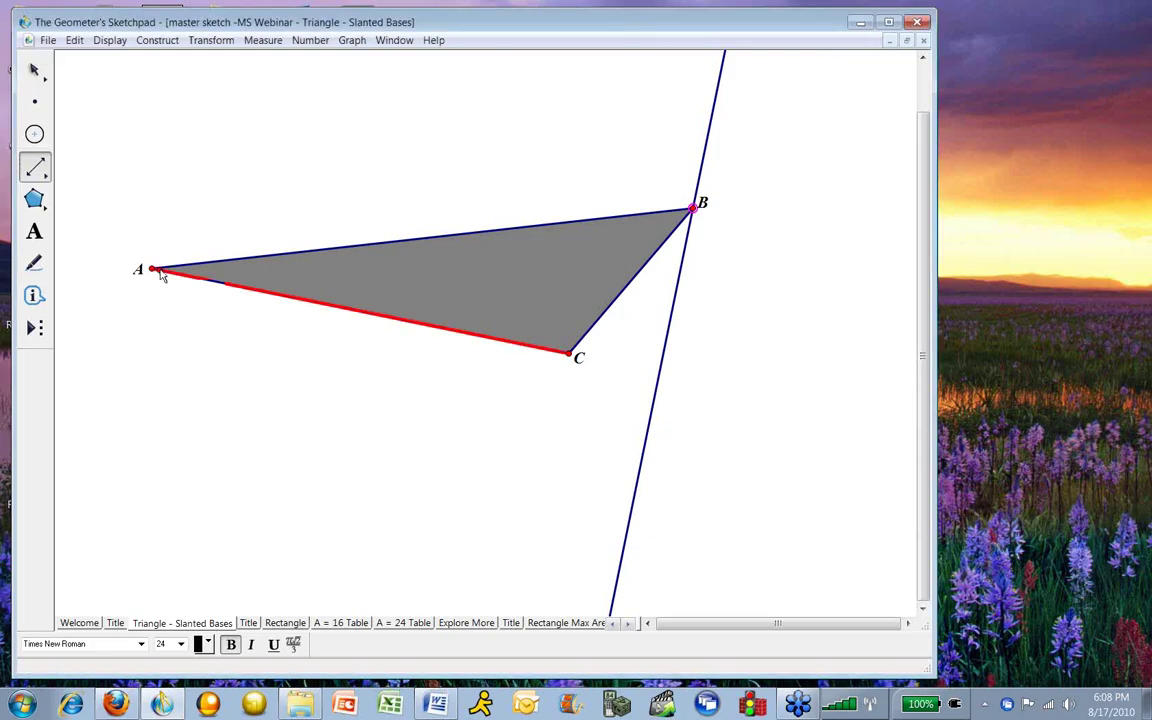
pyautogui.moveTo(34, 172); pyautogui.dragTo(33, 173)
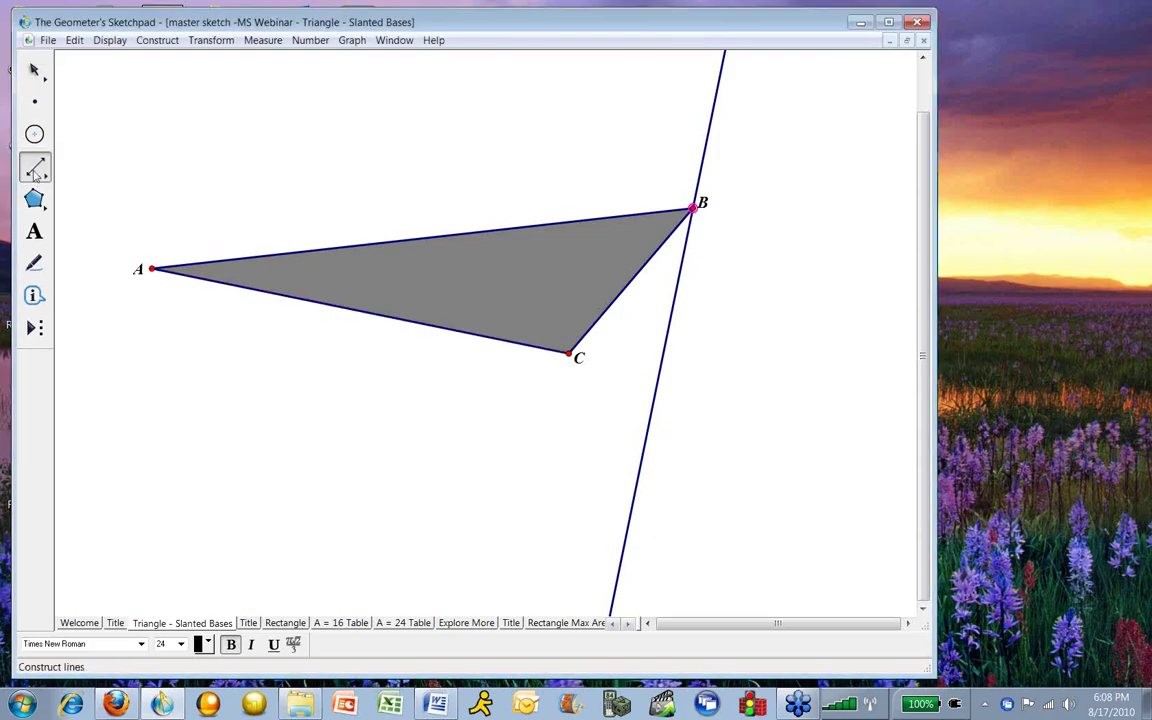
pyautogui.moveTo(152, 269); pyautogui.dragTo(572, 360)
pyautogui.click(34, 70)
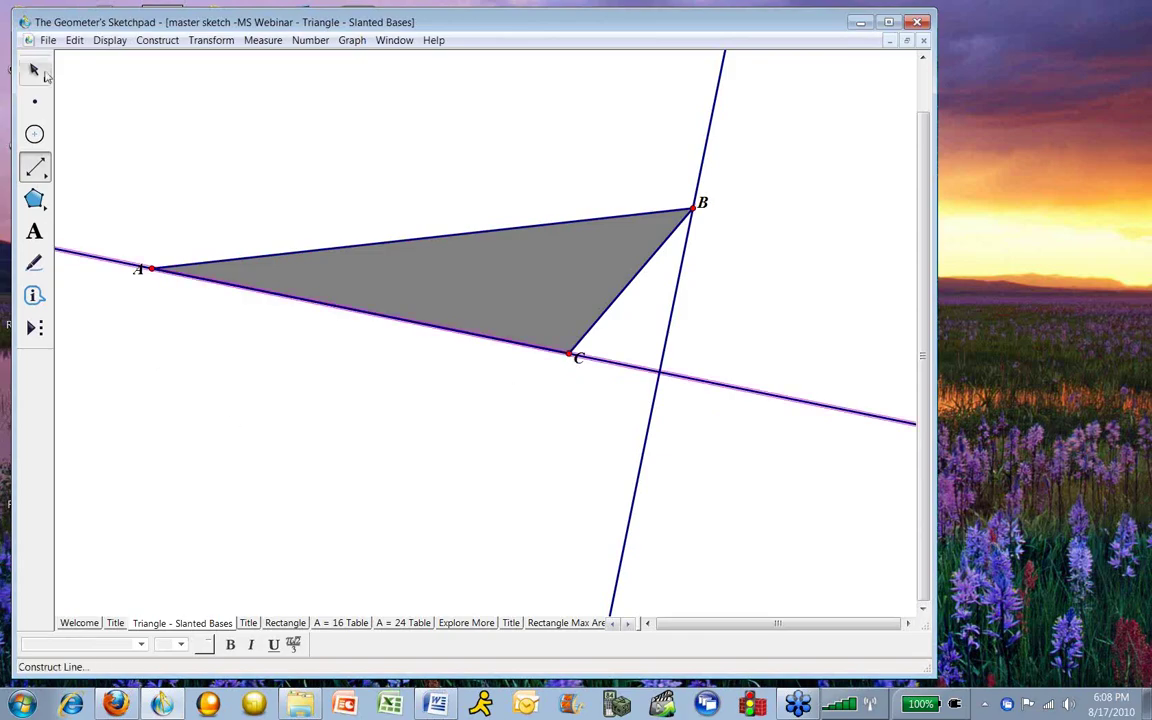
pyautogui.click(334, 147)
pyautogui.moveTo(693, 208); pyautogui.dragTo(653, 200)
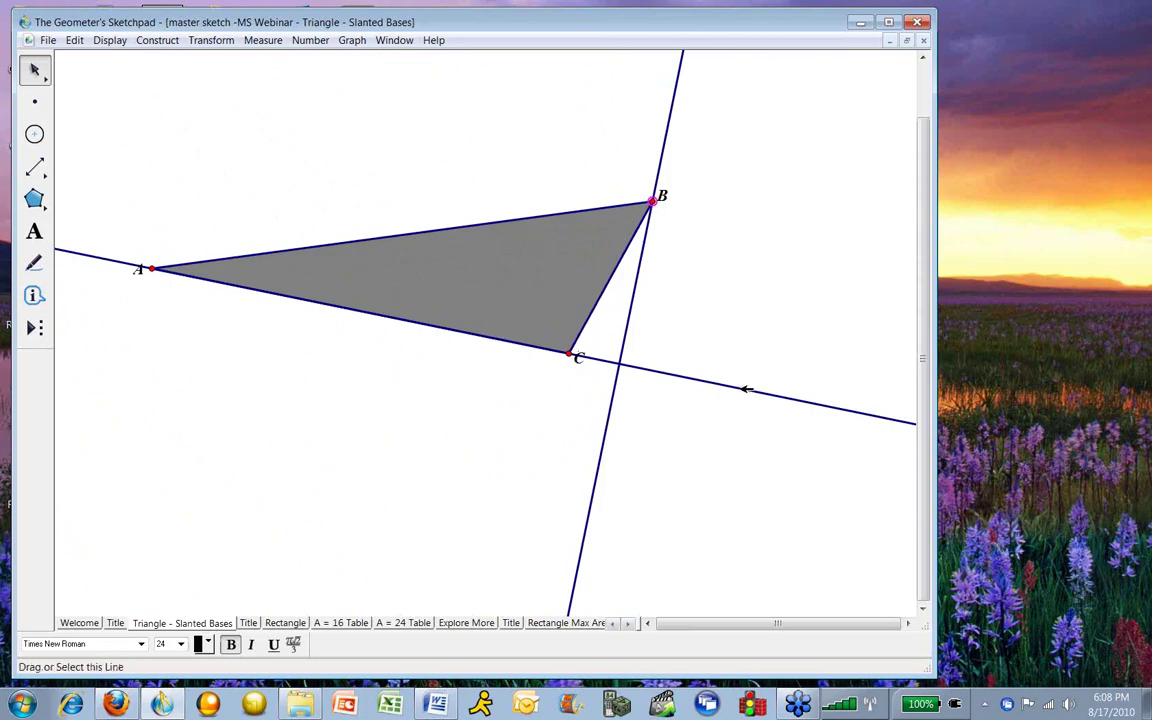
pyautogui.click(165, 386)
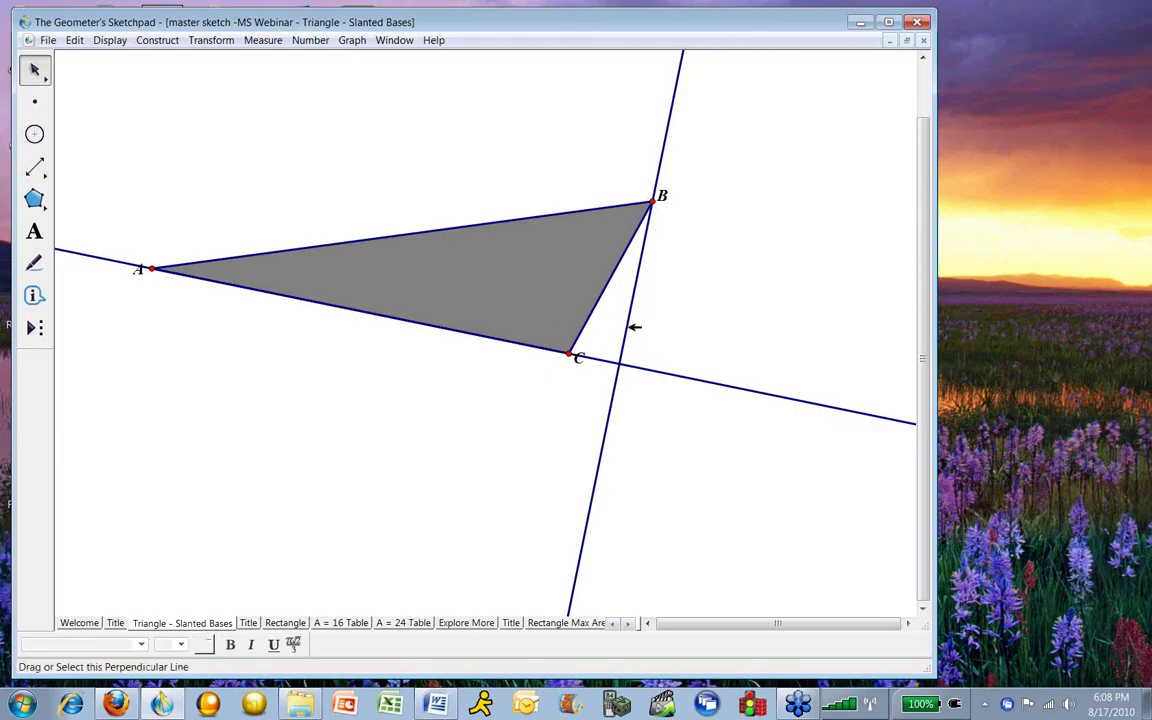
# Construct a segment from vertex B to the intersection of the perpendicular with the extended base AC.
pyautogui.moveTo(35, 166); pyautogui.dragTo(69, 170)
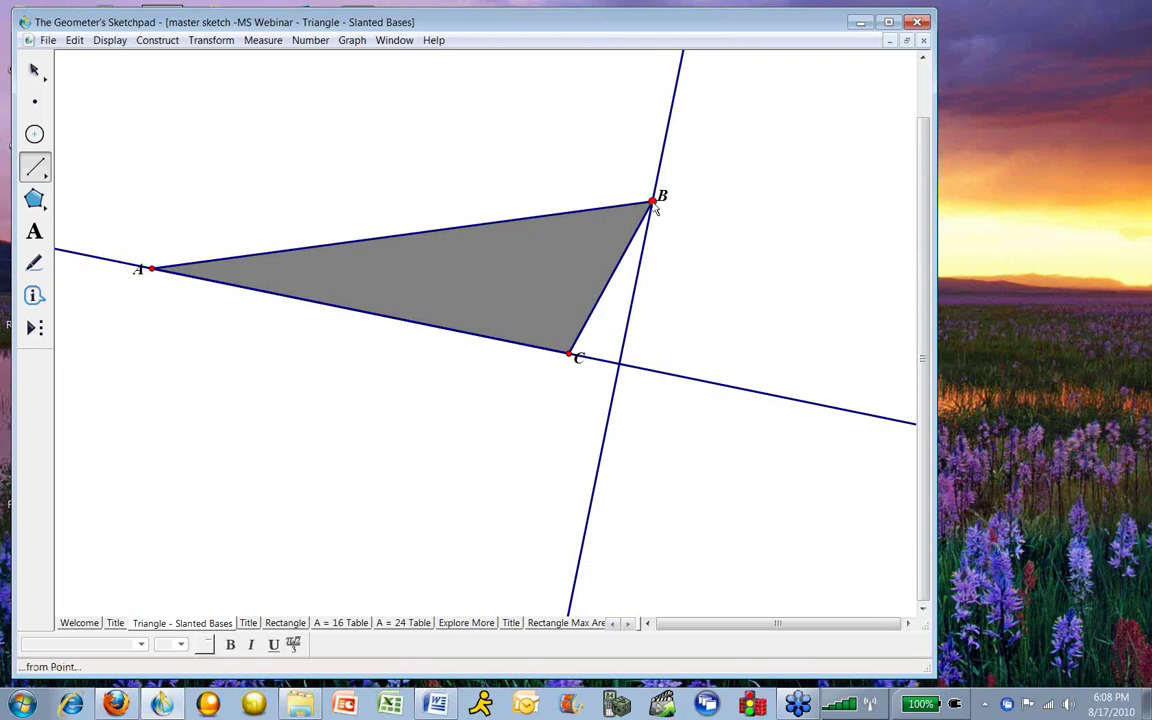
pyautogui.moveTo(655, 207); pyautogui.dragTo(621, 370)
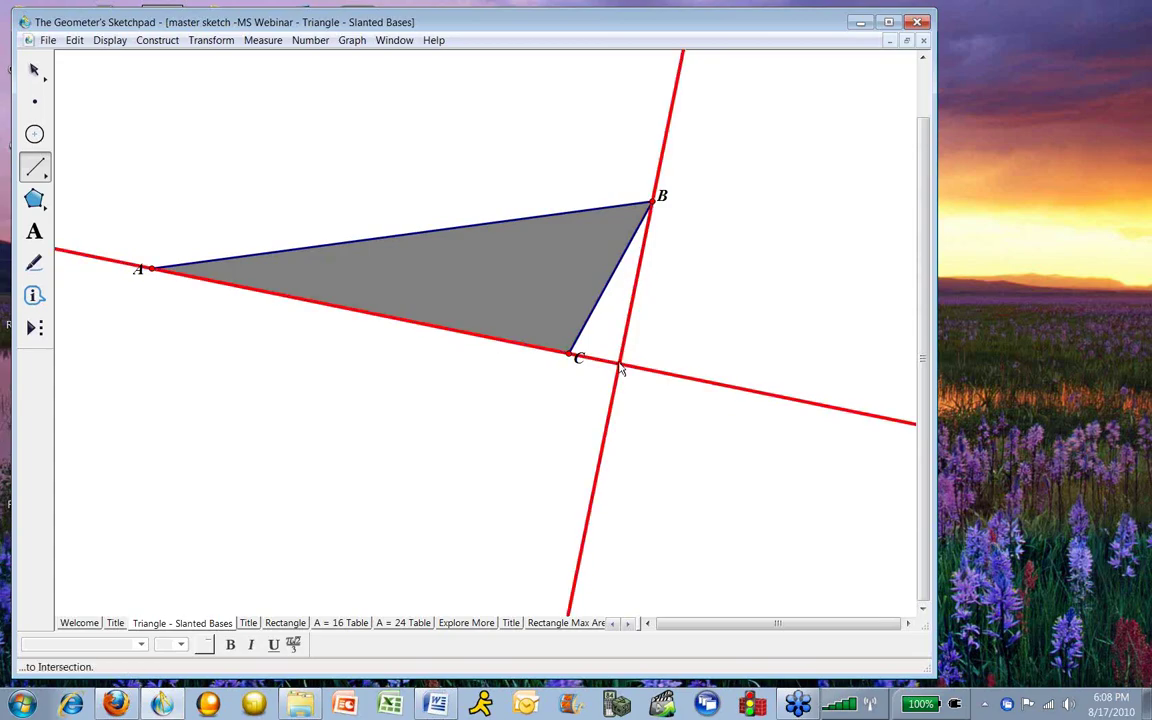
pyautogui.moveTo(621, 370); pyautogui.dragTo(620, 366)
pyautogui.click(34, 71)
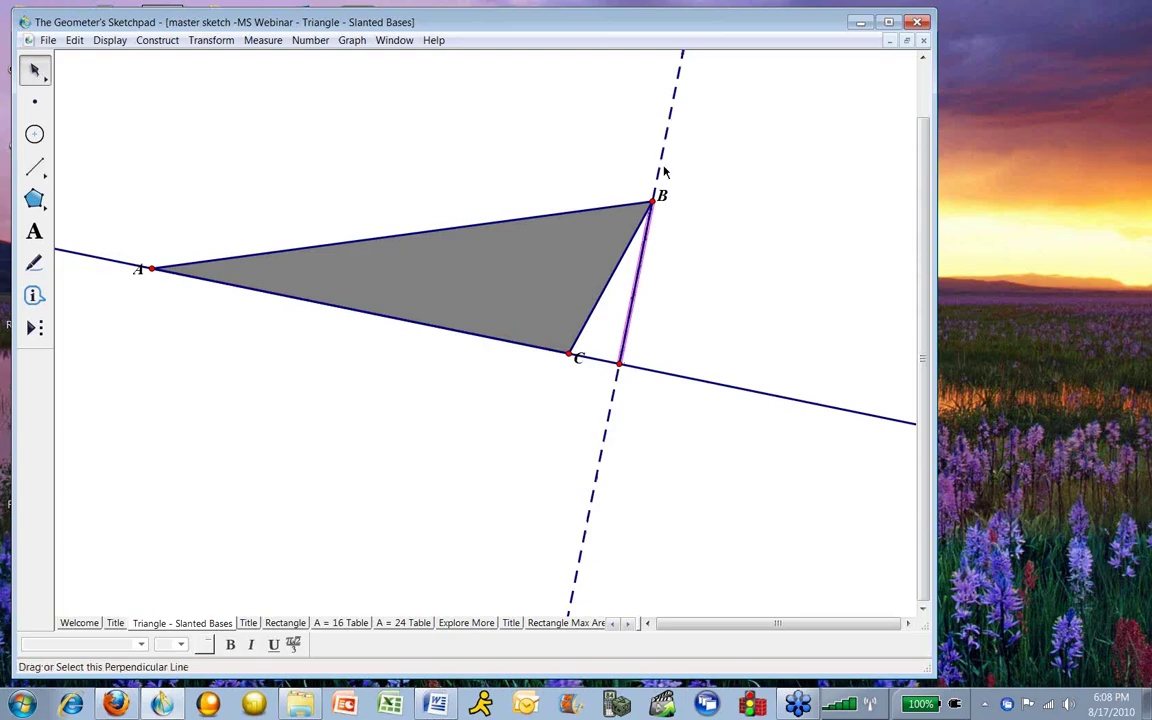
pyautogui.click(713, 268)
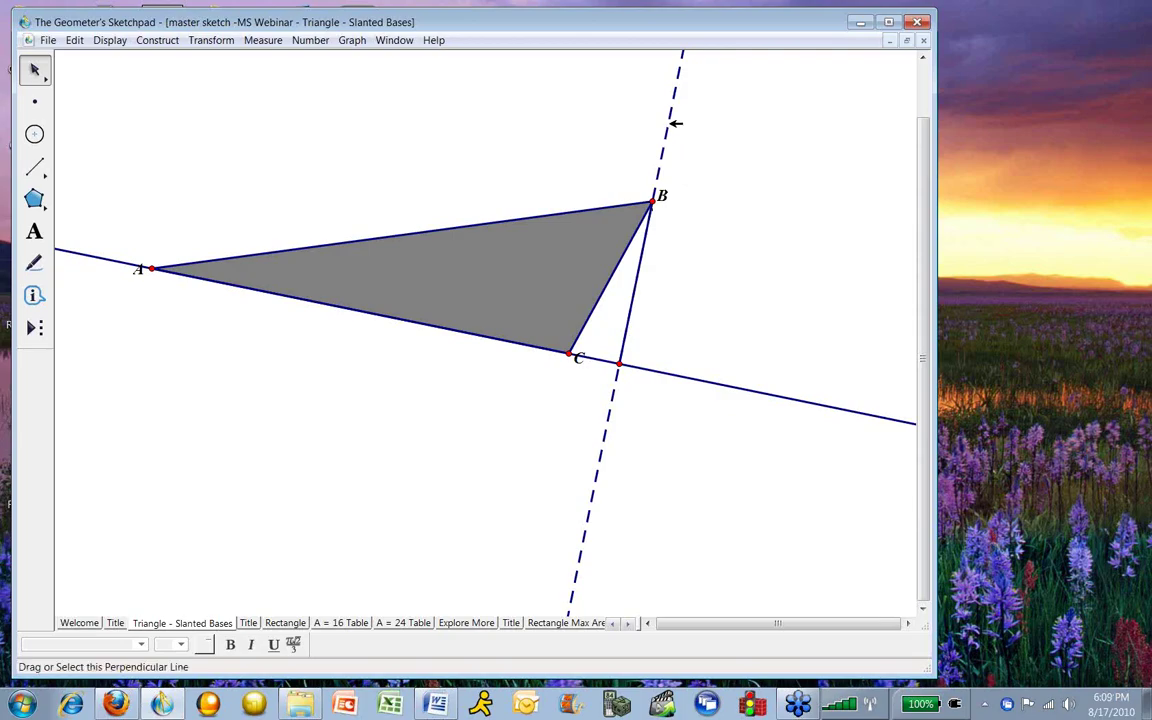
# Color the altitude segment from B to the extended base red.
pyautogui.click(646, 253)
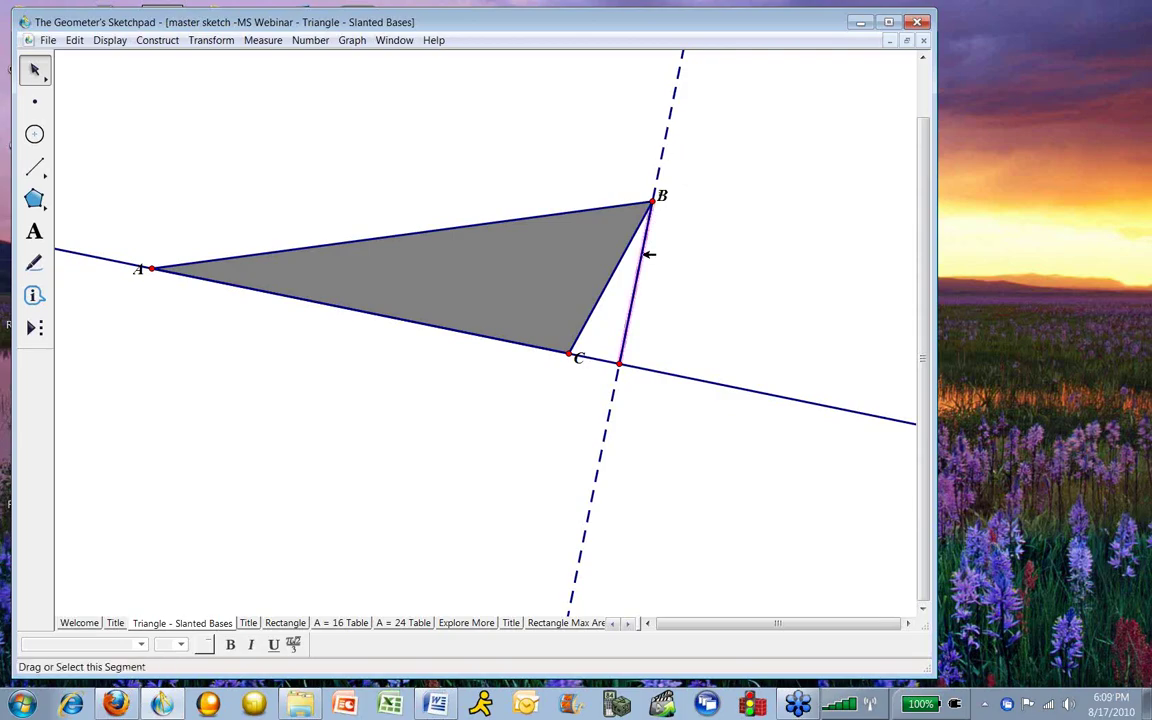
pyautogui.click(110, 41)
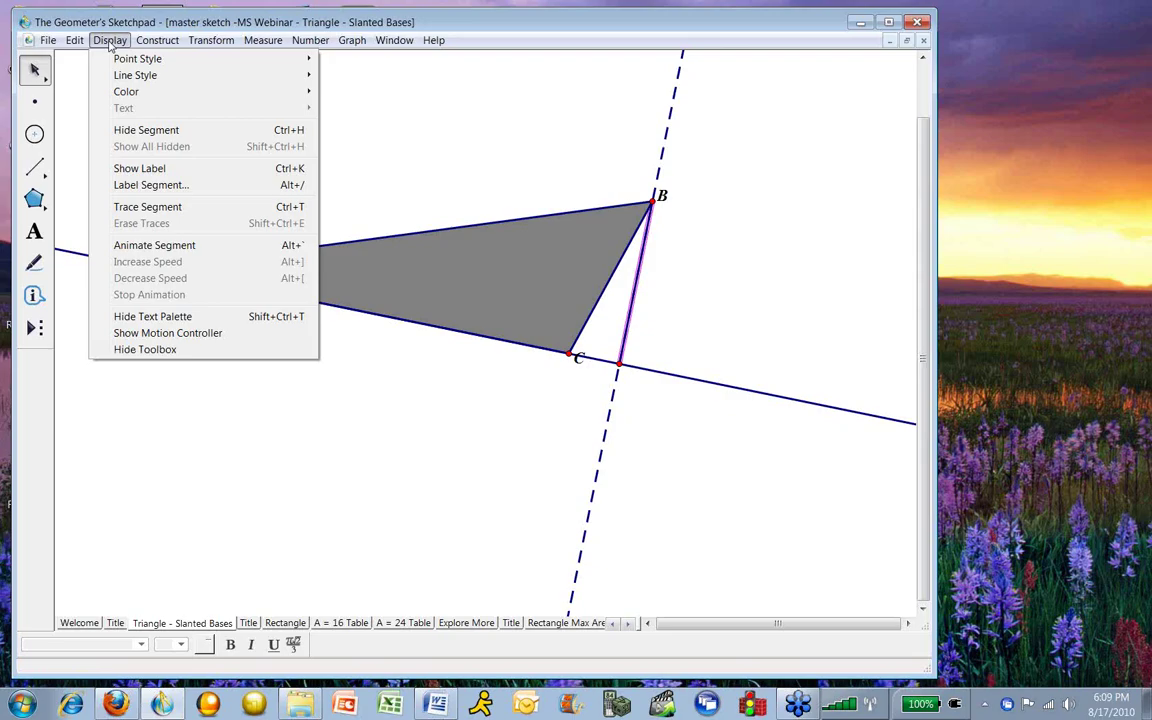
pyautogui.moveTo(216, 90)
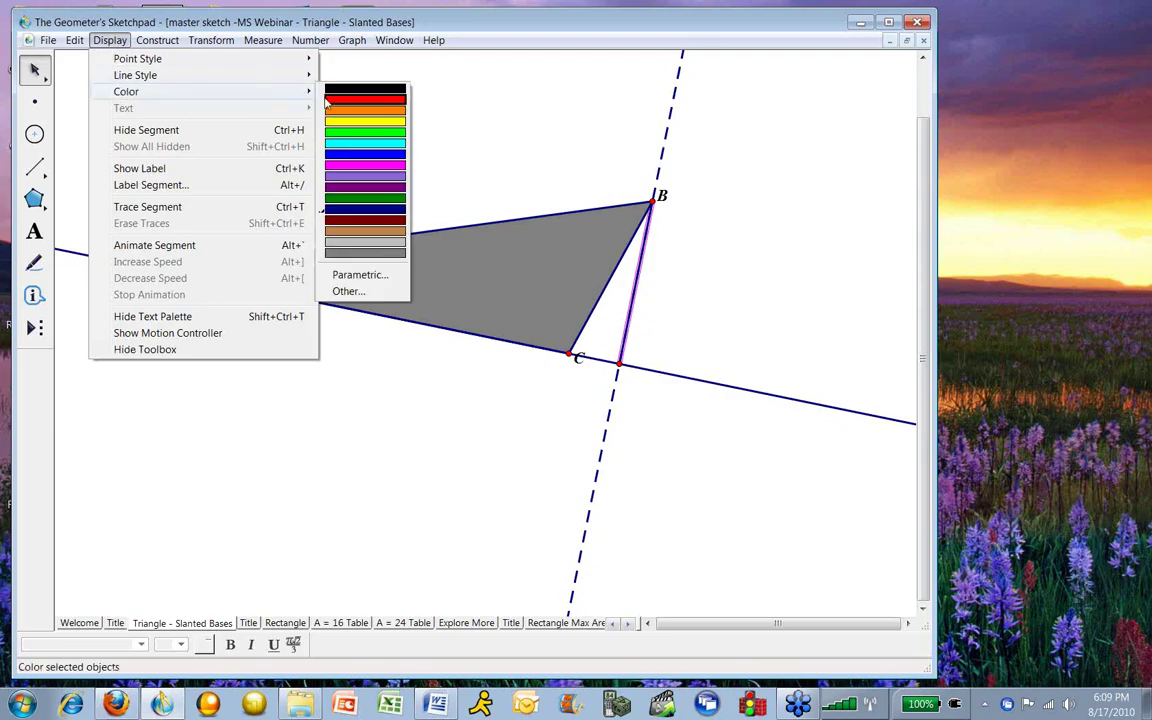
pyautogui.click(346, 100)
pyautogui.click(684, 170)
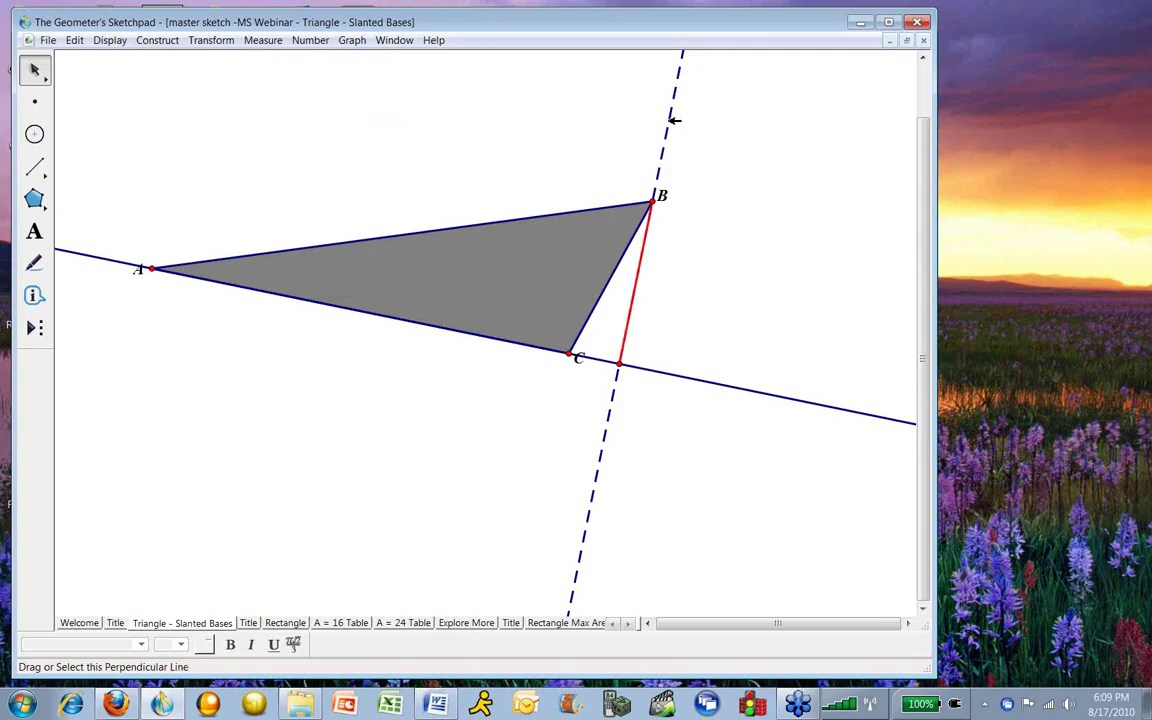
# Hide the perpendicular line through B, leaving the altitude segment in the sketch.
pyautogui.click(674, 120)
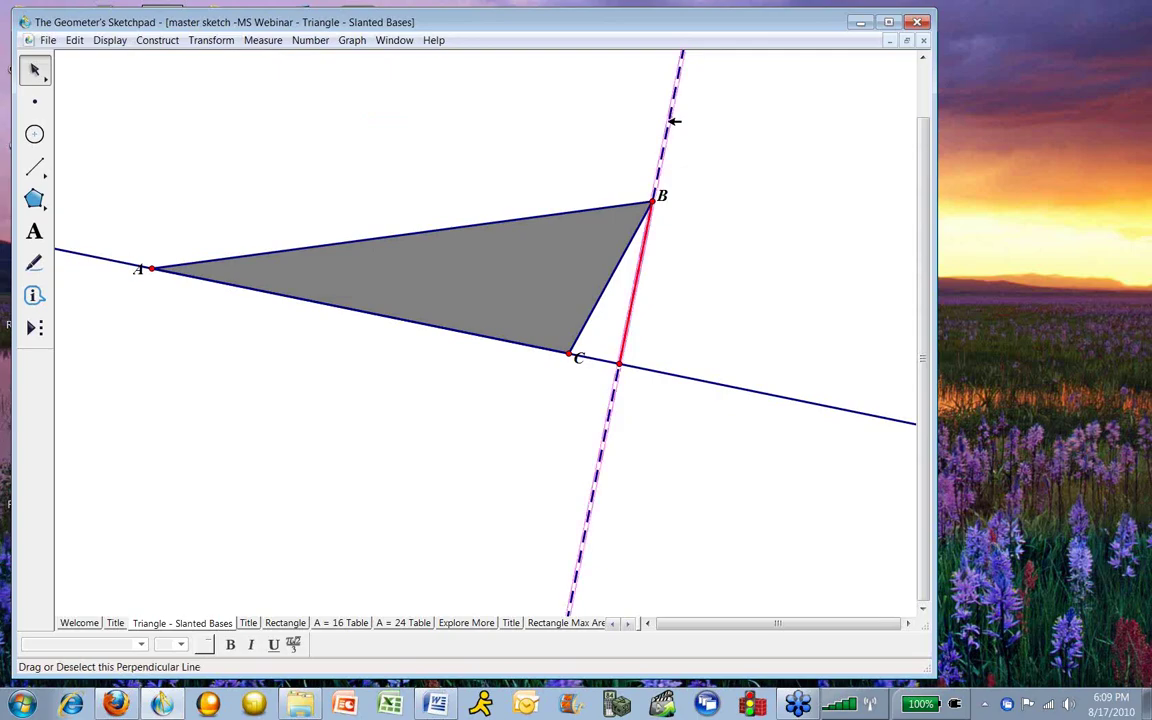
pyautogui.click(110, 40)
pyautogui.click(120, 119)
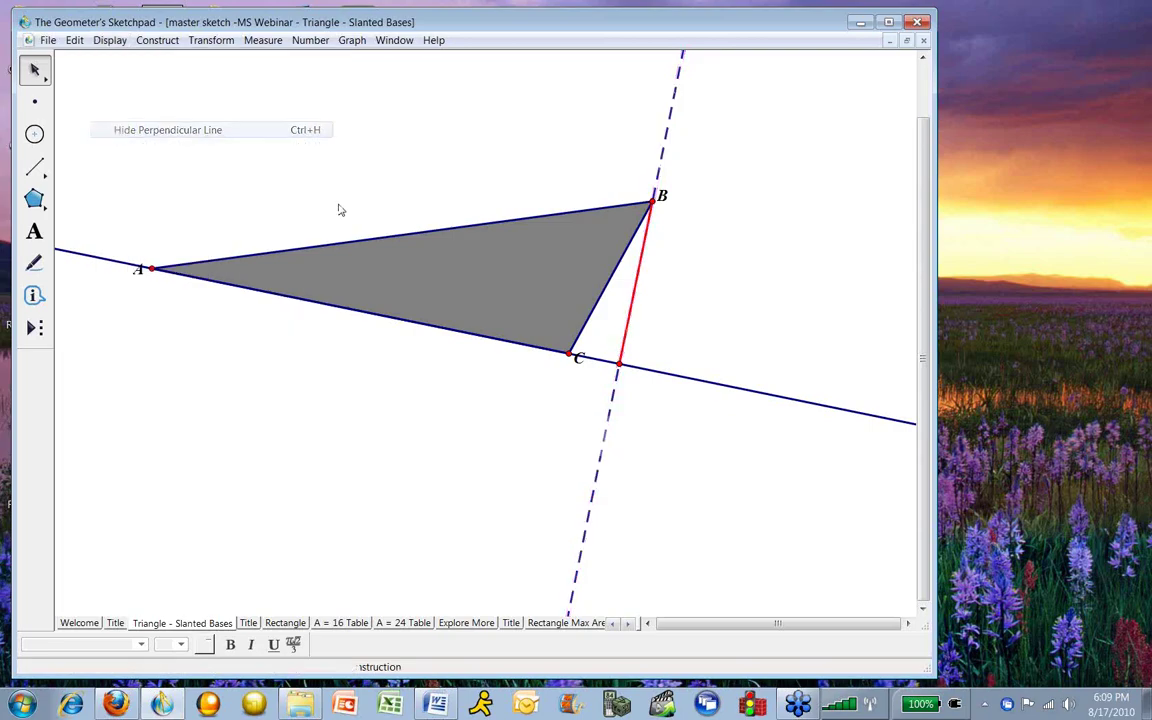
# Reposition vertices B, A and C so base AC is steep and the altitude from B falls inside the triangle.
pyautogui.moveTo(652, 201); pyautogui.dragTo(646, 250)
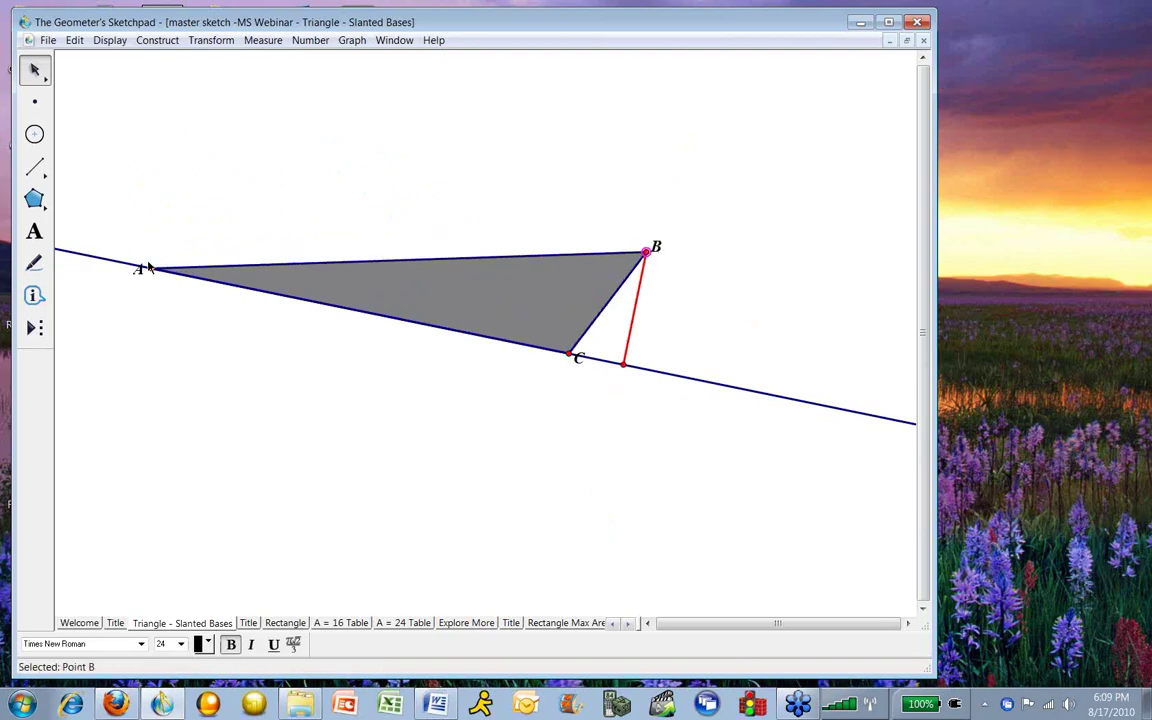
pyautogui.moveTo(157, 267); pyautogui.dragTo(340, 138)
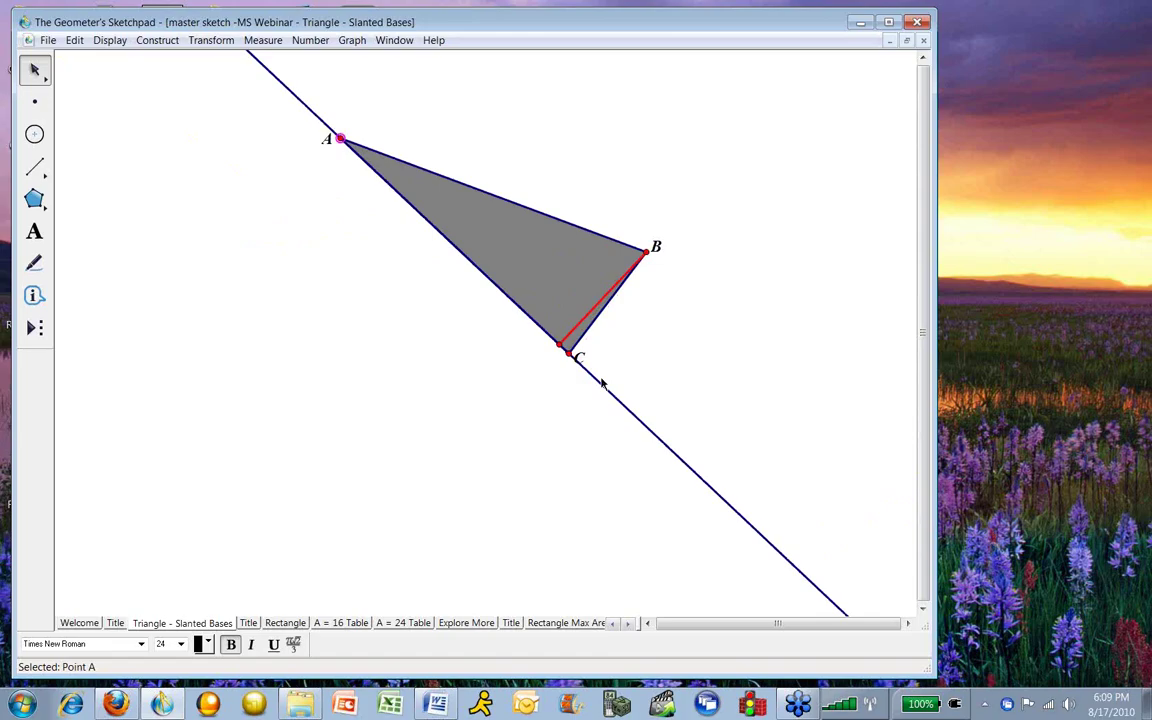
pyautogui.moveTo(573, 355); pyautogui.dragTo(427, 430)
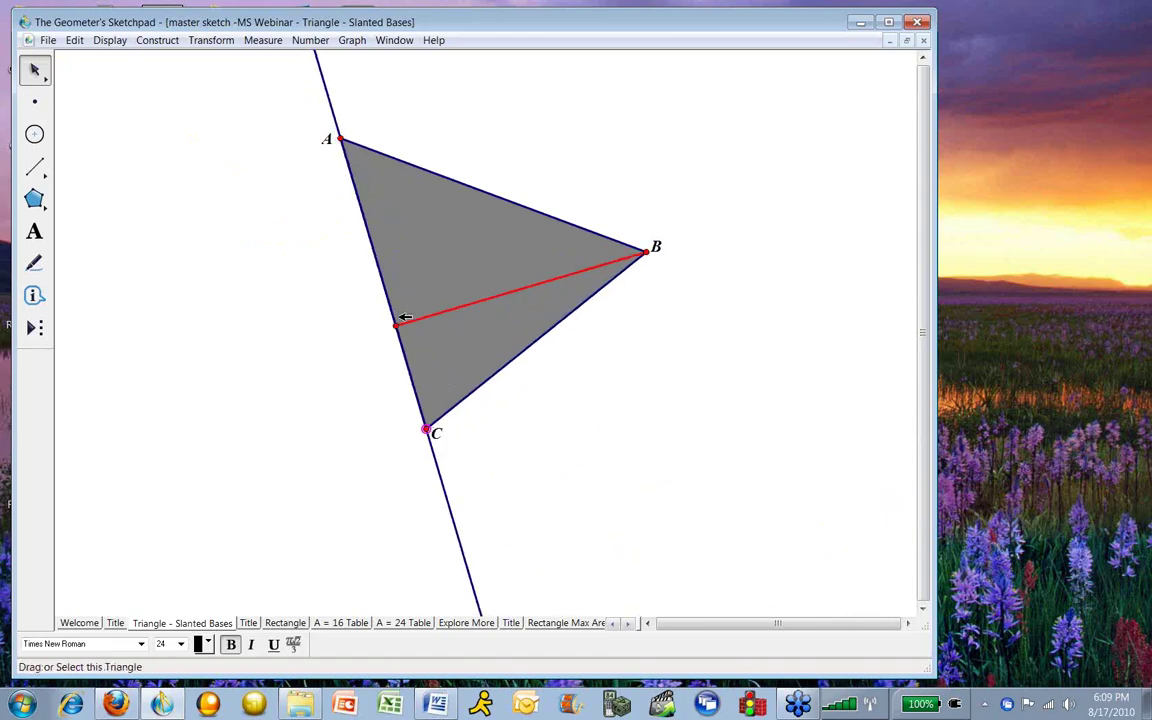
pyautogui.click(273, 332)
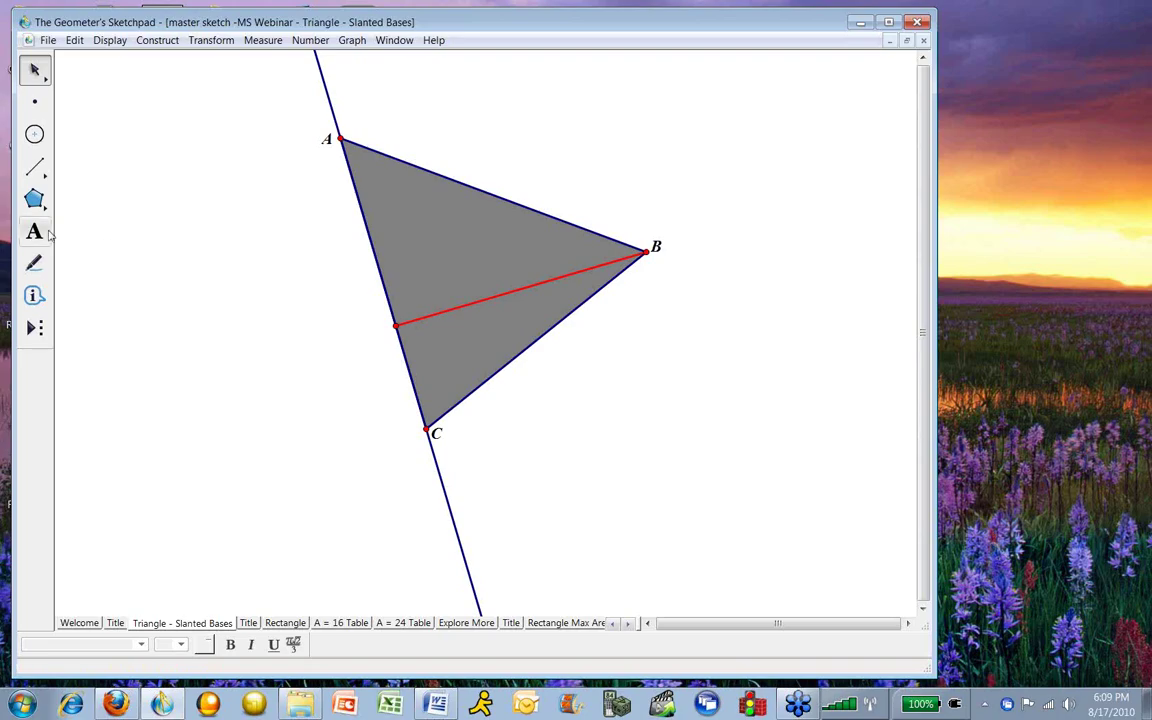
# Mark the right angle at the altitude's foot on the base, and move B down until the altitude falls outside past C.
pyautogui.click(35, 262)
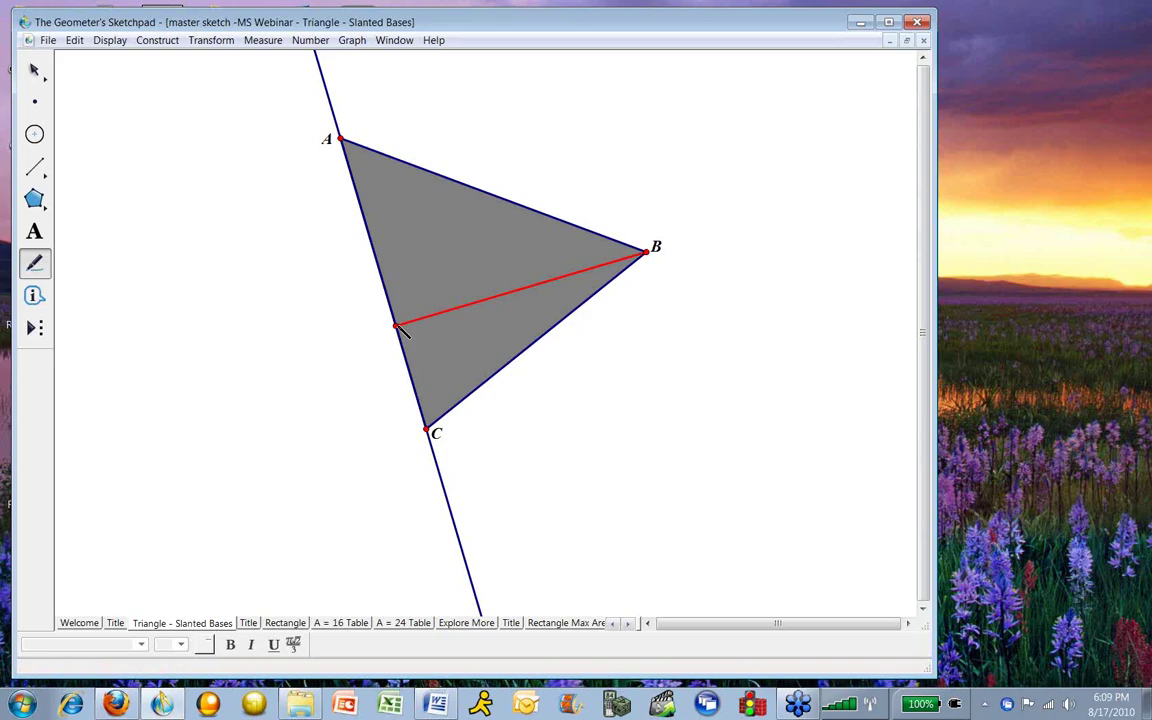
pyautogui.moveTo(400, 324); pyautogui.dragTo(405, 312)
pyautogui.click(34, 70)
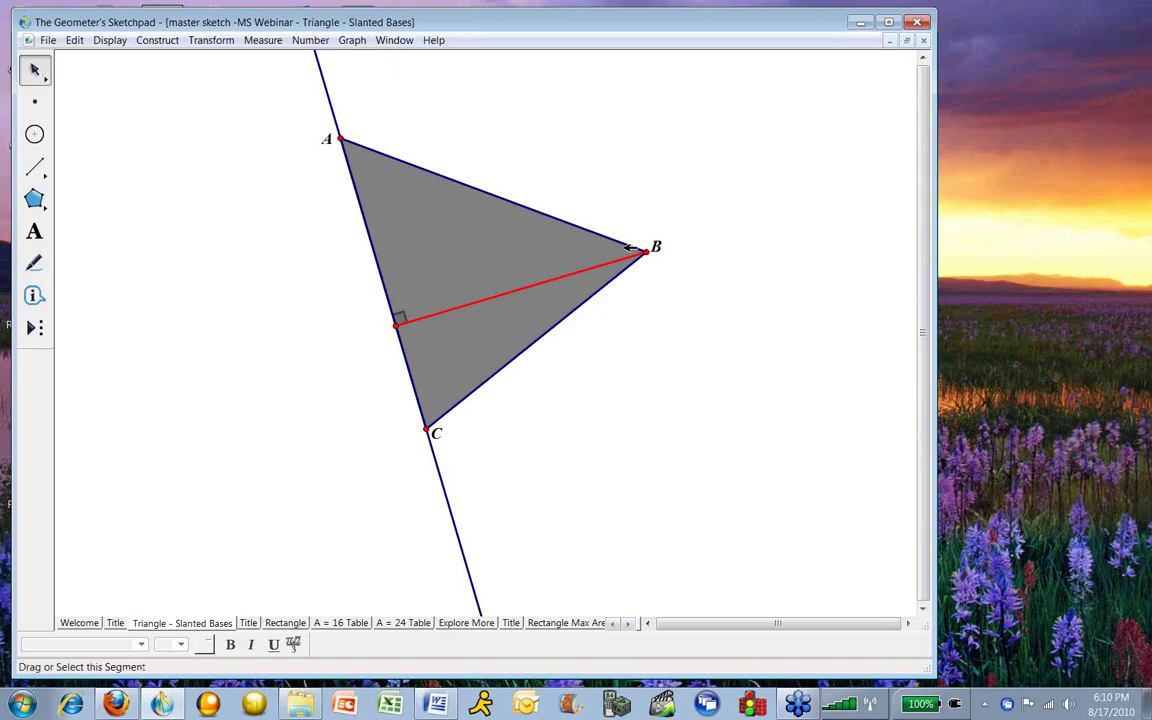
pyautogui.moveTo(645, 250); pyautogui.dragTo(668, 442)
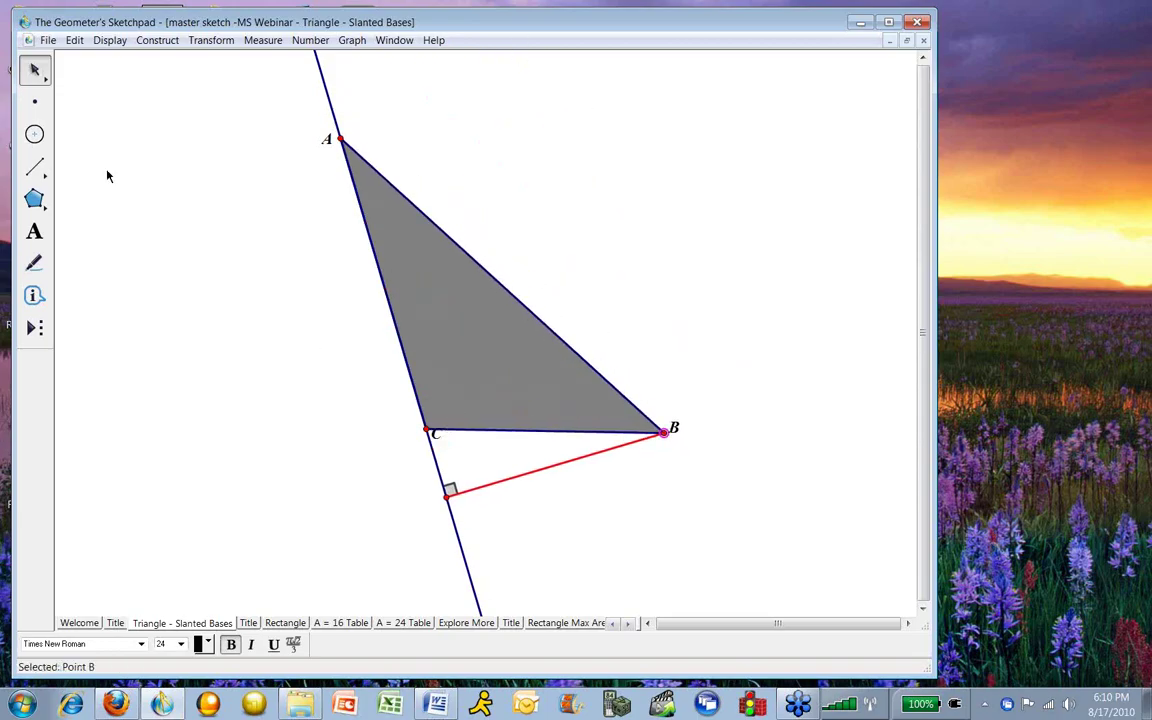
# Hide the labels of vertices A, C and B, and move the apex back so the altitude falls inside the triangle.
pyautogui.click(34, 231)
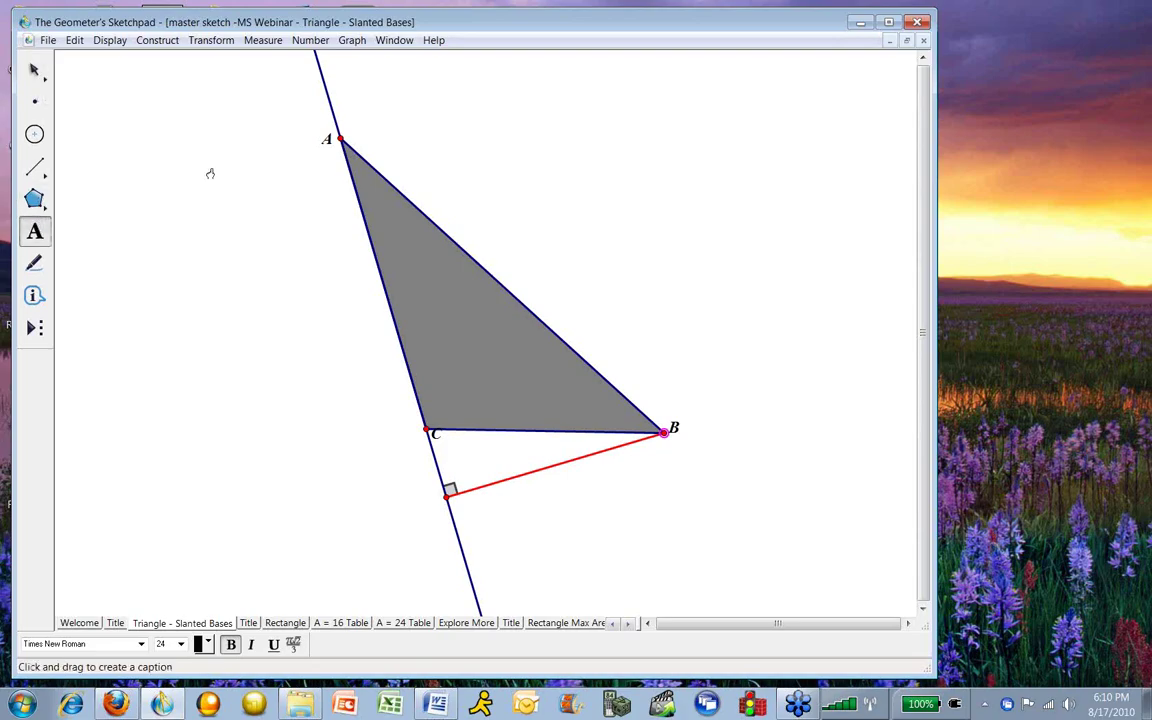
pyautogui.click(331, 138)
pyautogui.click(434, 433)
pyautogui.click(672, 428)
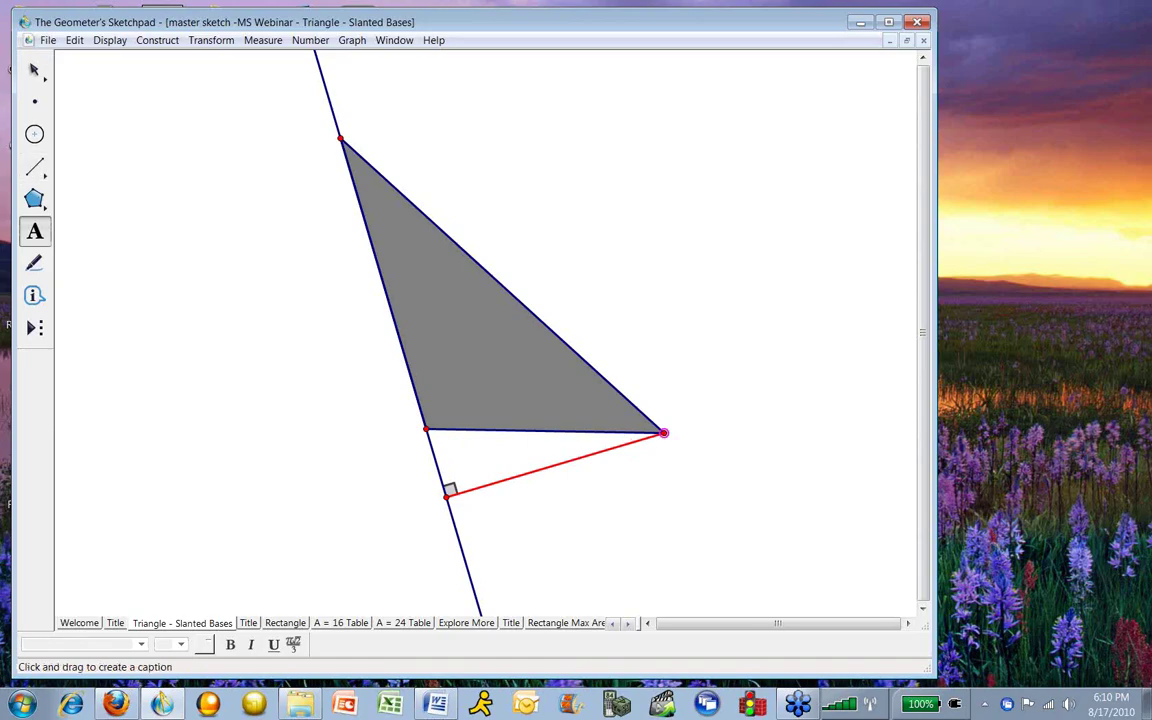
pyautogui.click(34, 69)
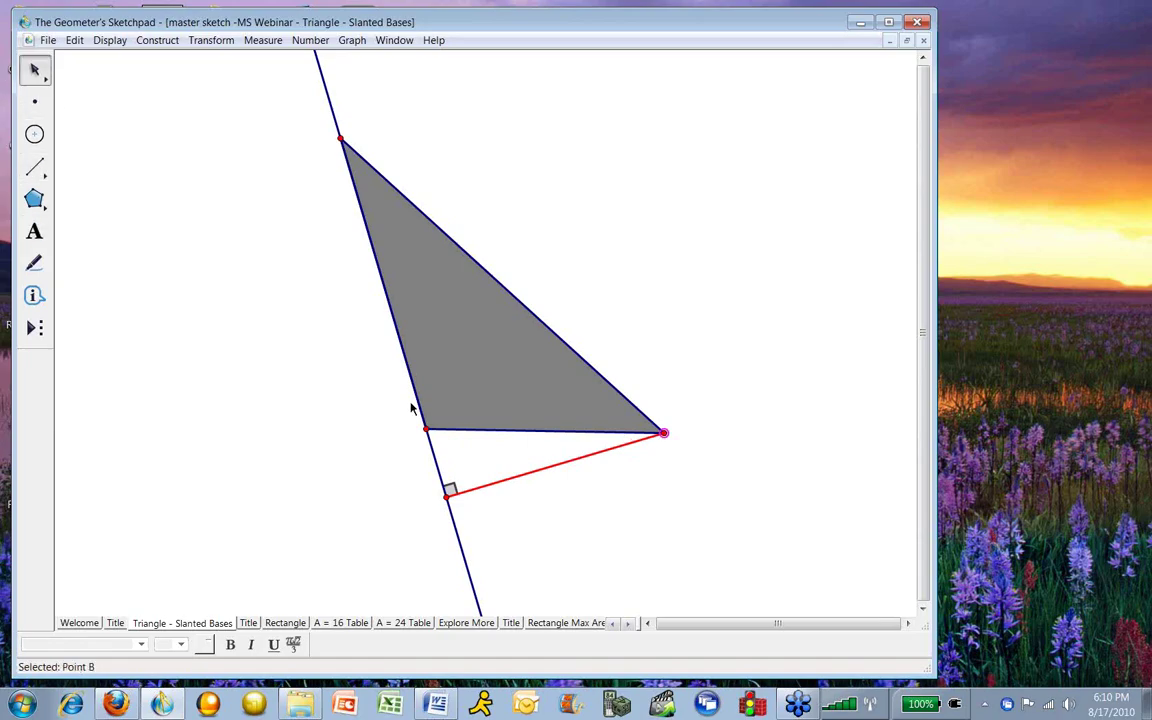
pyautogui.moveTo(664, 432); pyautogui.dragTo(591, 266)
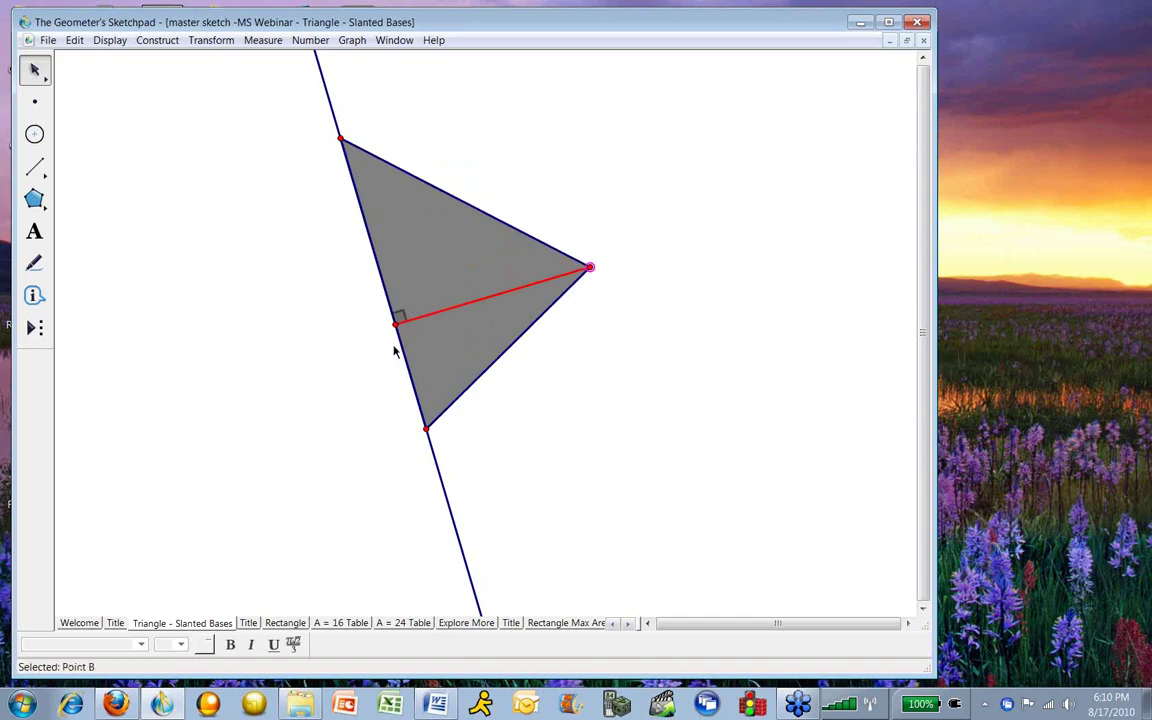
# Label the steep base segment "base" and place the label just outside the triangle.
pyautogui.click(34, 231)
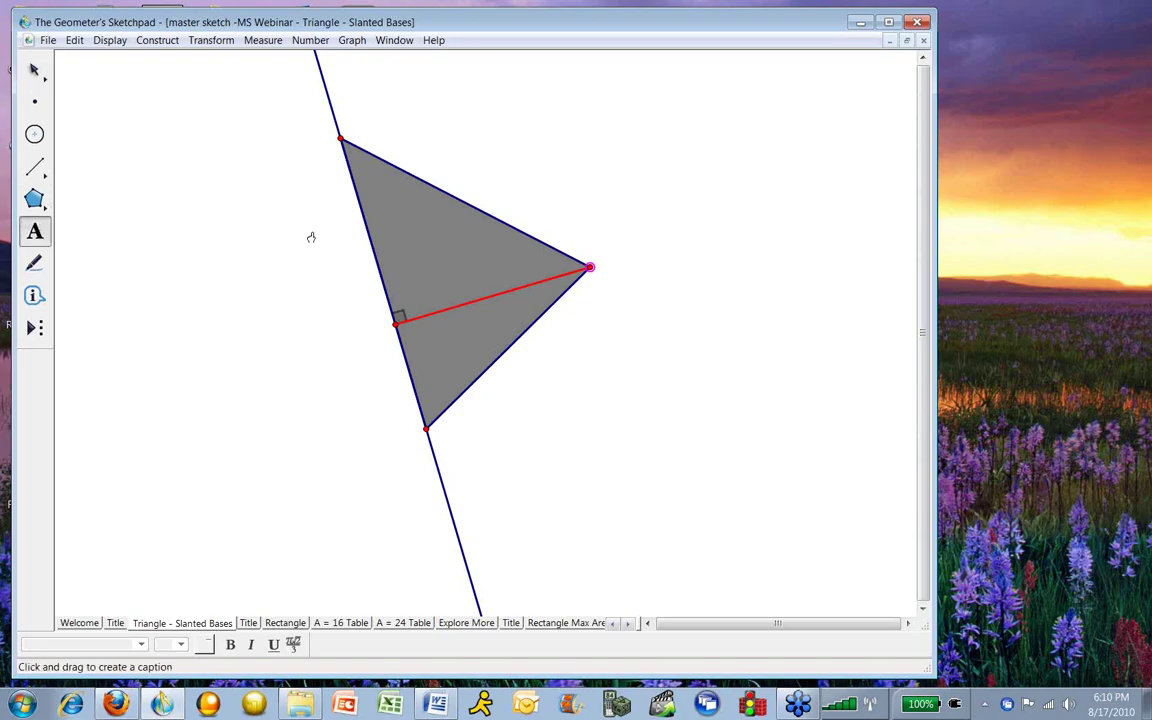
pyautogui.doubleClick(377, 263)
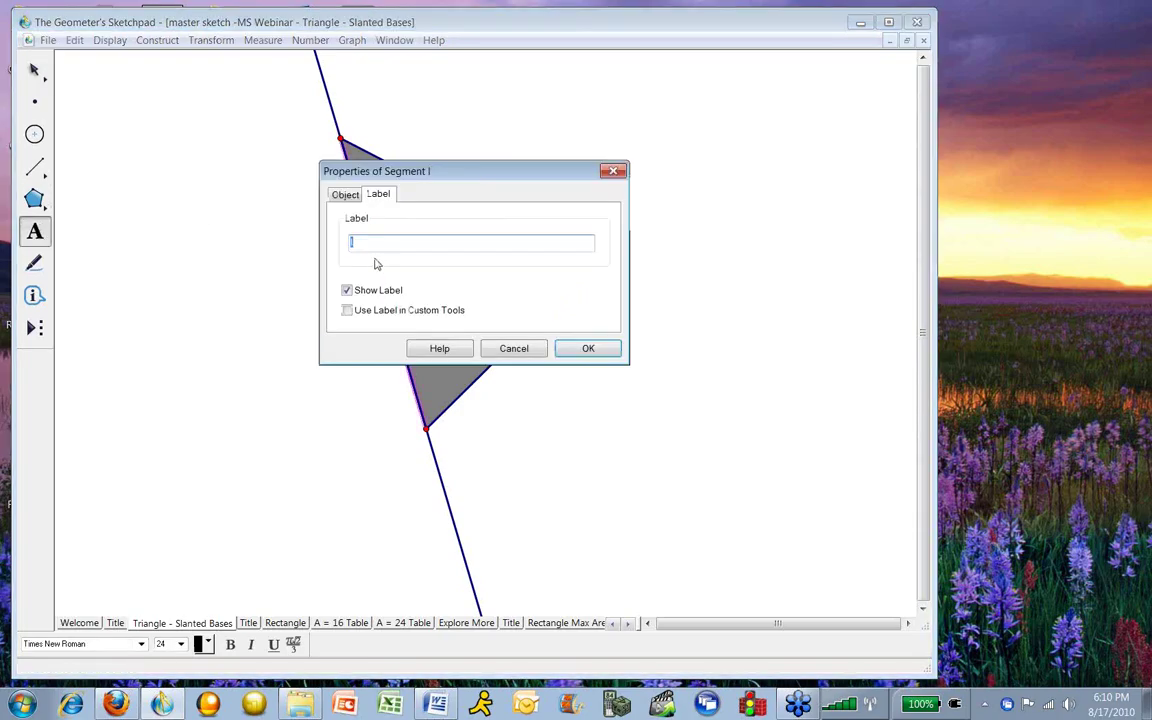
pyautogui.write('base')
pyautogui.click(605, 351)
pyautogui.moveTo(377, 255); pyautogui.dragTo(336, 240)
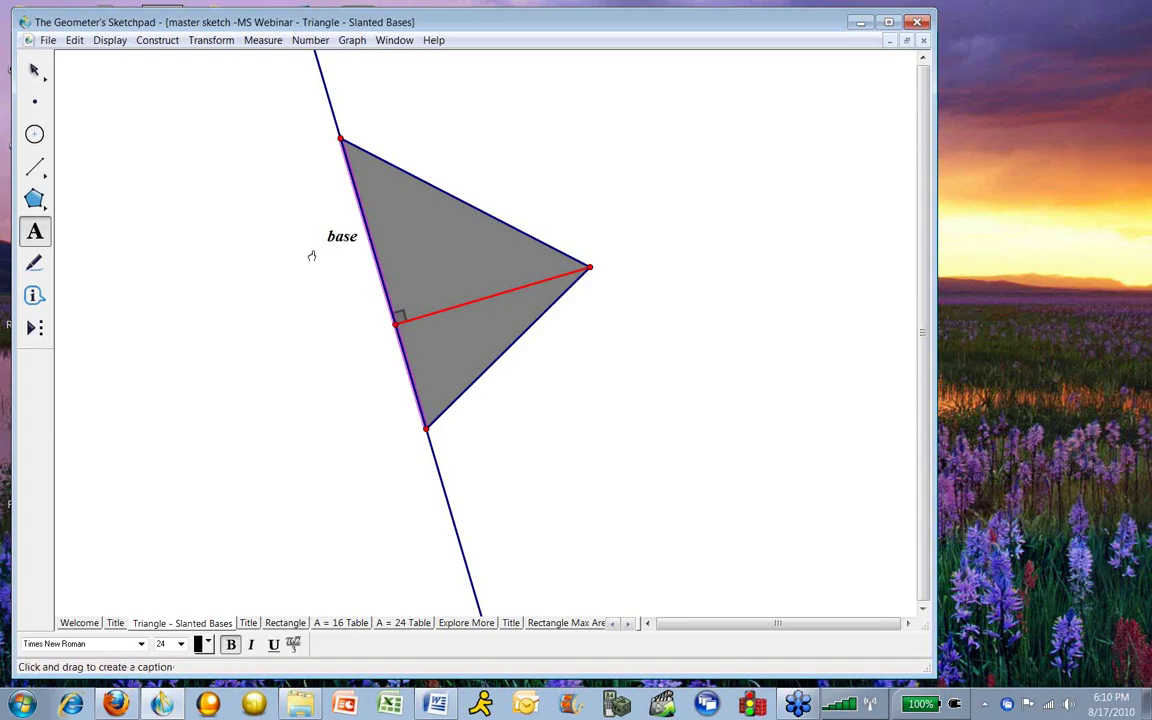
# Label the red altitude segment "Altitude/Height" and place the label just below the segment.
pyautogui.click(481, 302)
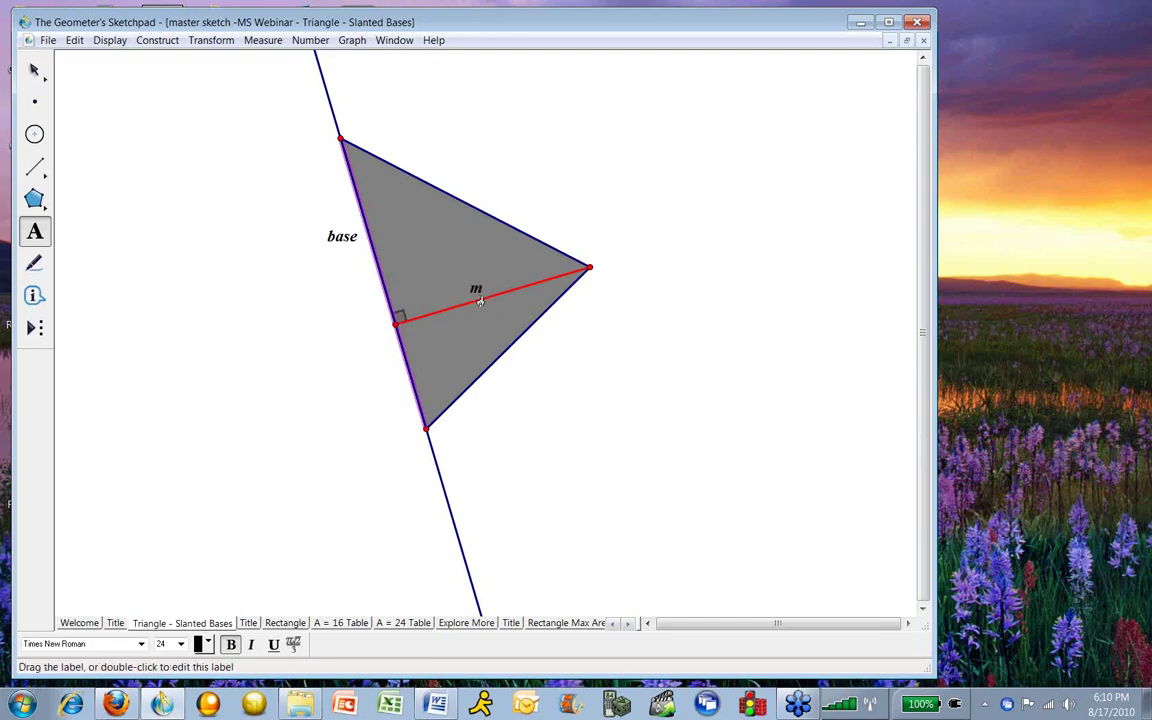
pyautogui.doubleClick(477, 299)
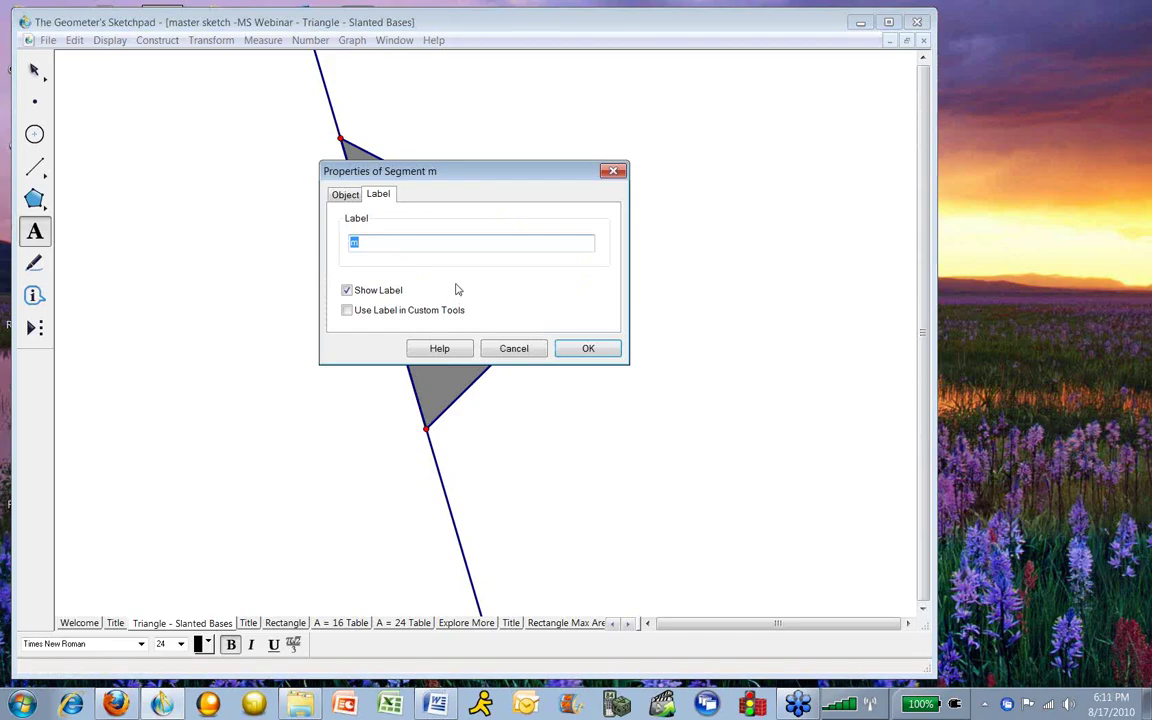
pyautogui.write('Altitude/Height')
pyautogui.click(586, 349)
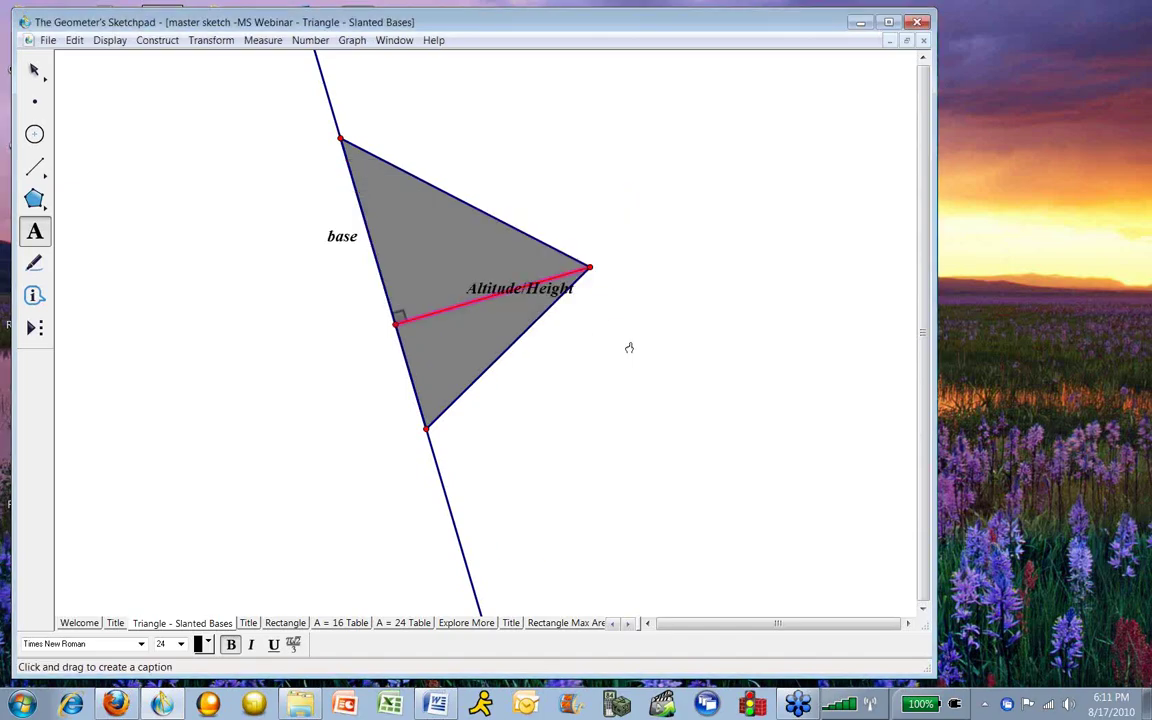
pyautogui.moveTo(519, 283); pyautogui.dragTo(499, 312)
# Lower the base's upper vertex for a gentler slant, and move the apex until the altitude meets a side, then past it outside the triangle.
pyautogui.click(34, 69)
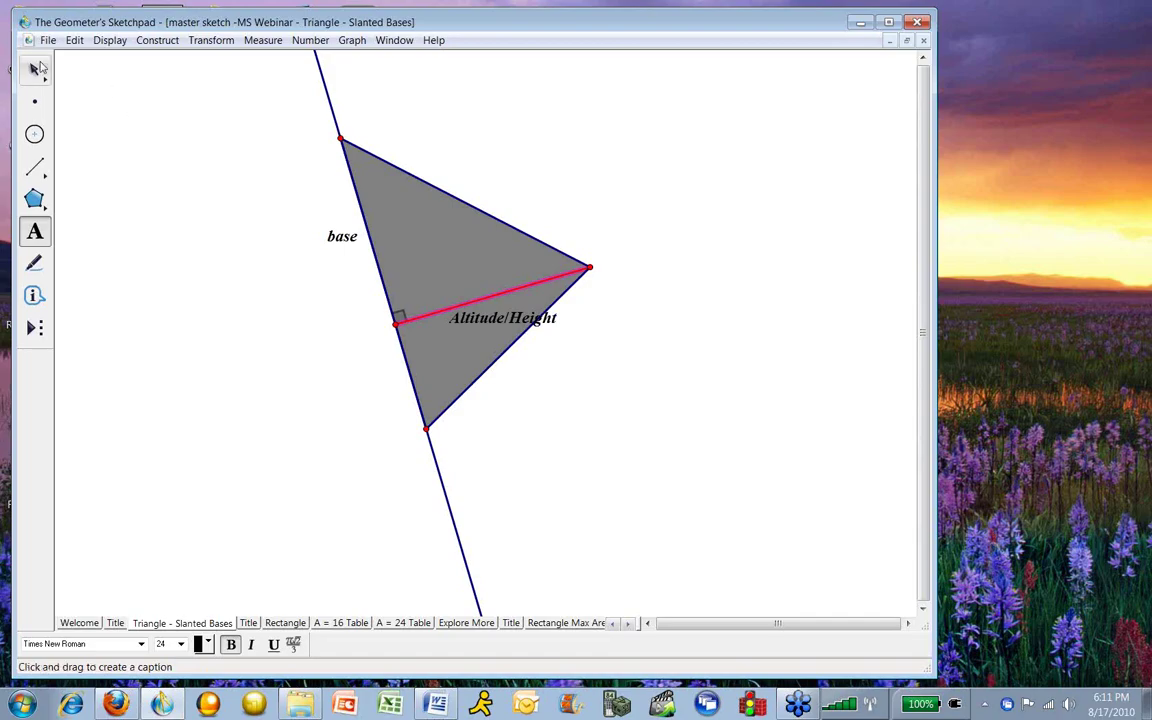
pyautogui.moveTo(340, 138); pyautogui.dragTo(252, 321)
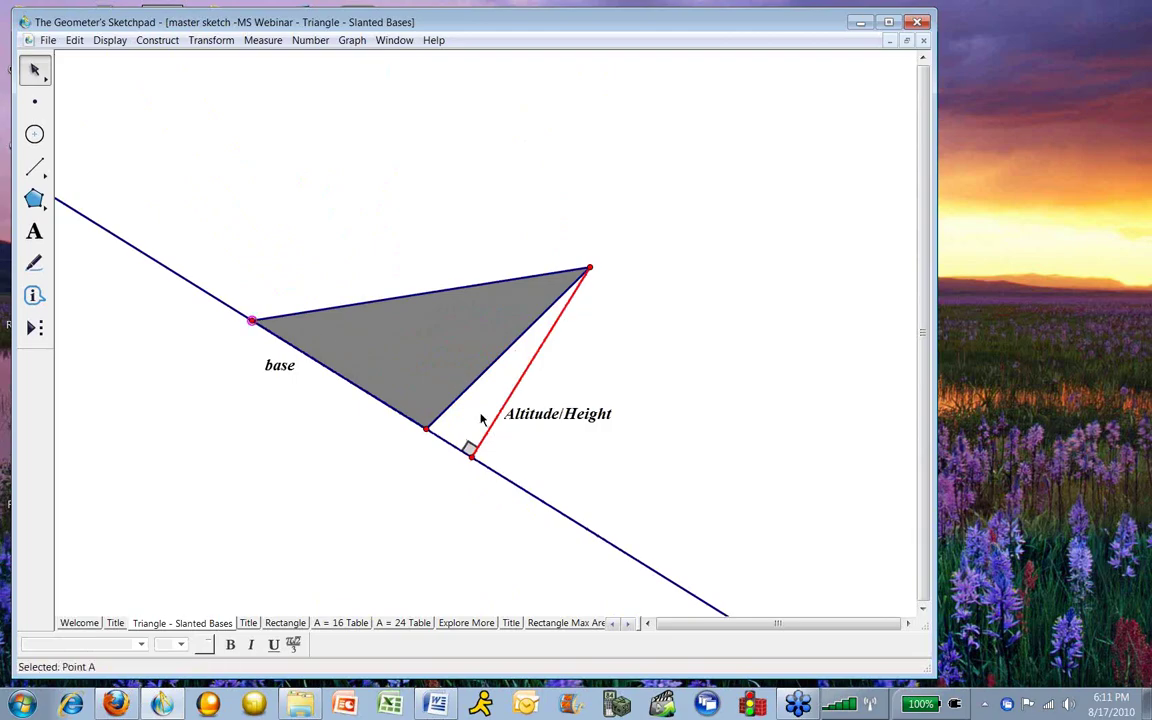
pyautogui.moveTo(473, 456); pyautogui.dragTo(460, 453)
pyautogui.moveTo(578, 269); pyautogui.dragTo(536, 236)
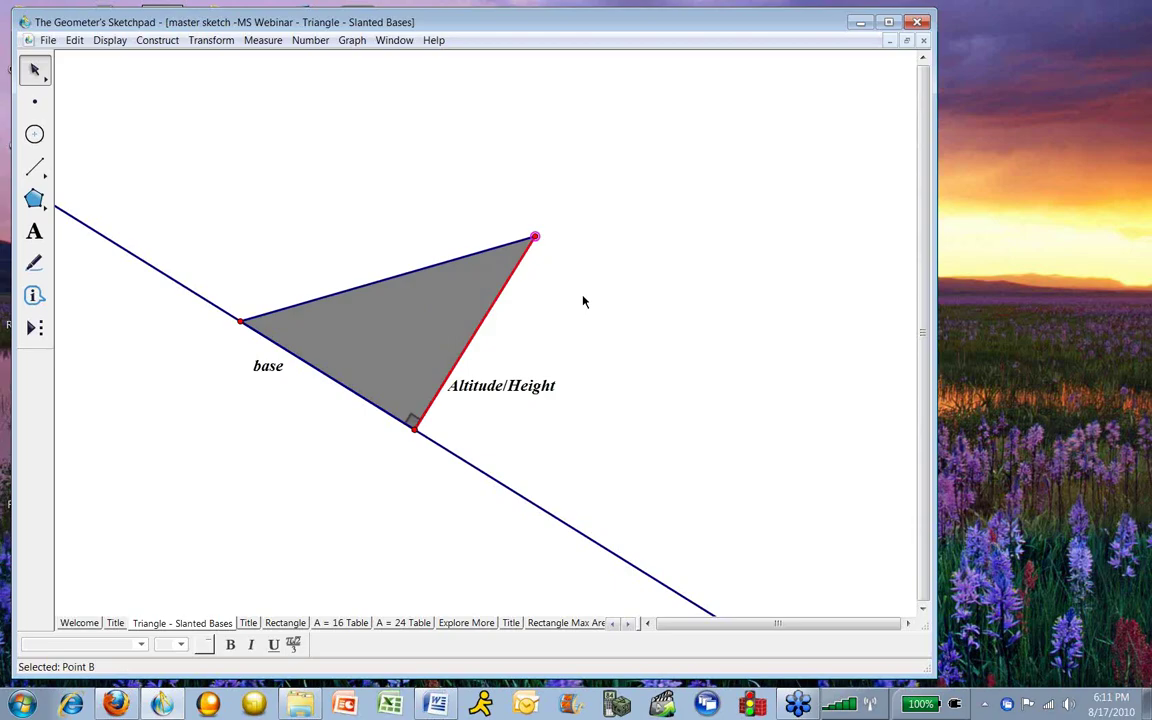
pyautogui.click(518, 440)
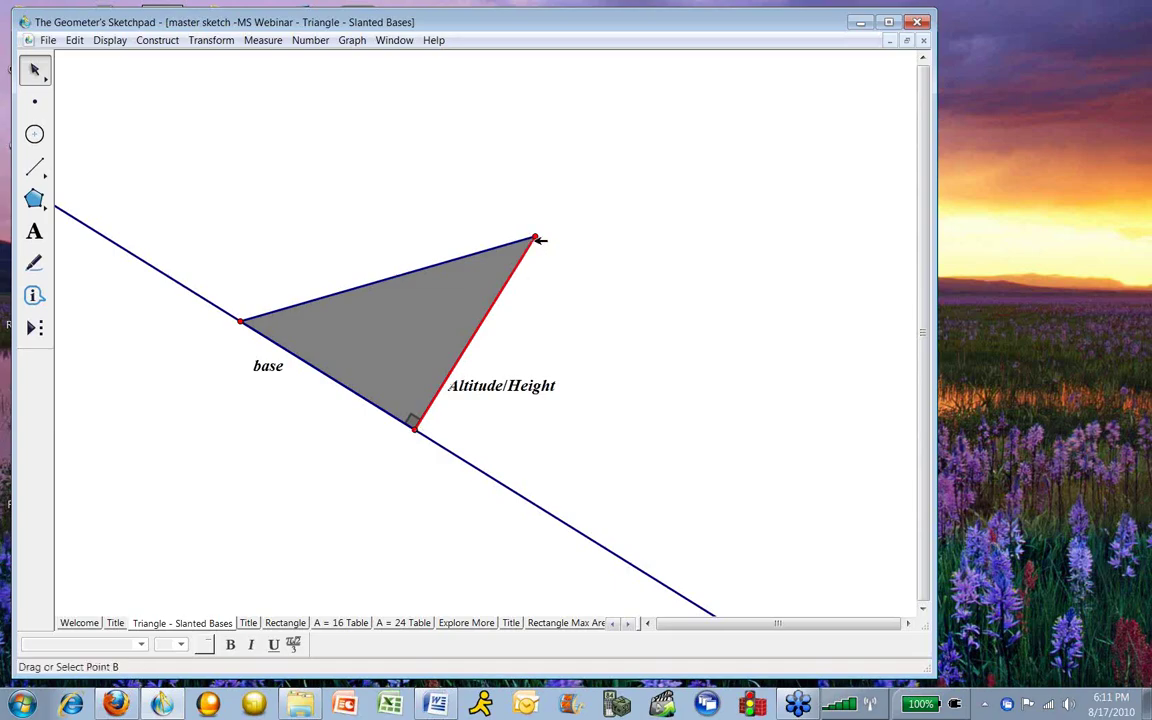
pyautogui.moveTo(536, 239); pyautogui.dragTo(564, 257)
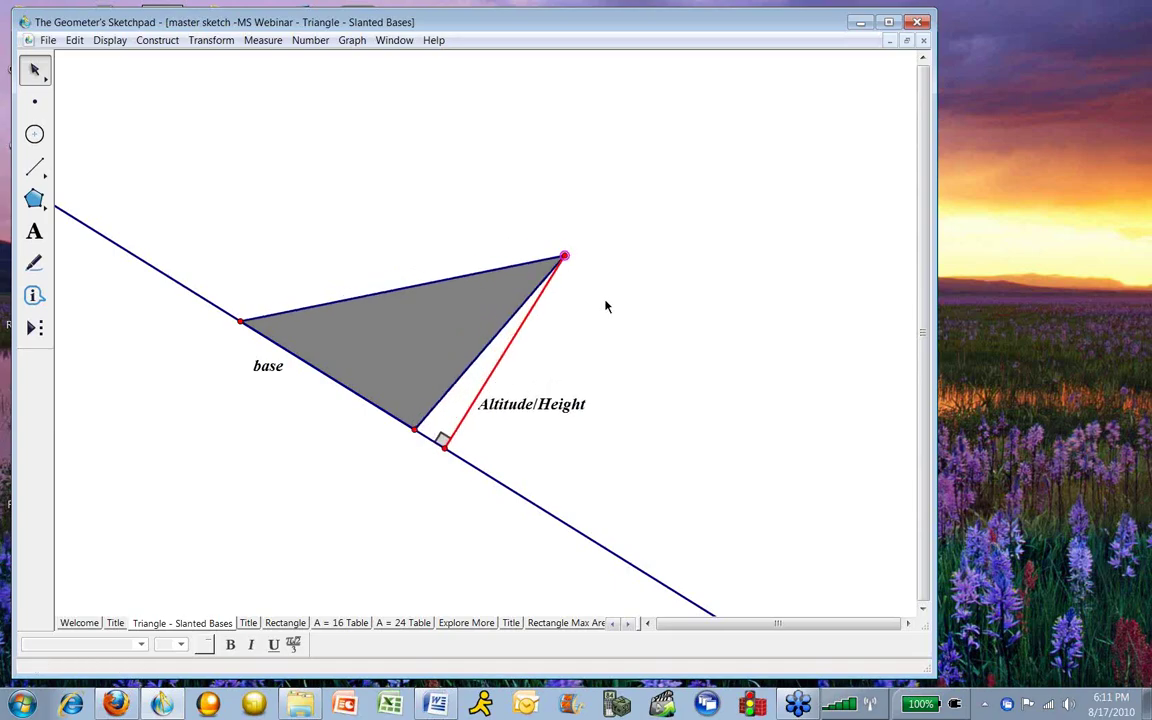
# Start a text caption beside the triangle's apex with the font size set to 16.
pyautogui.click(35, 231)
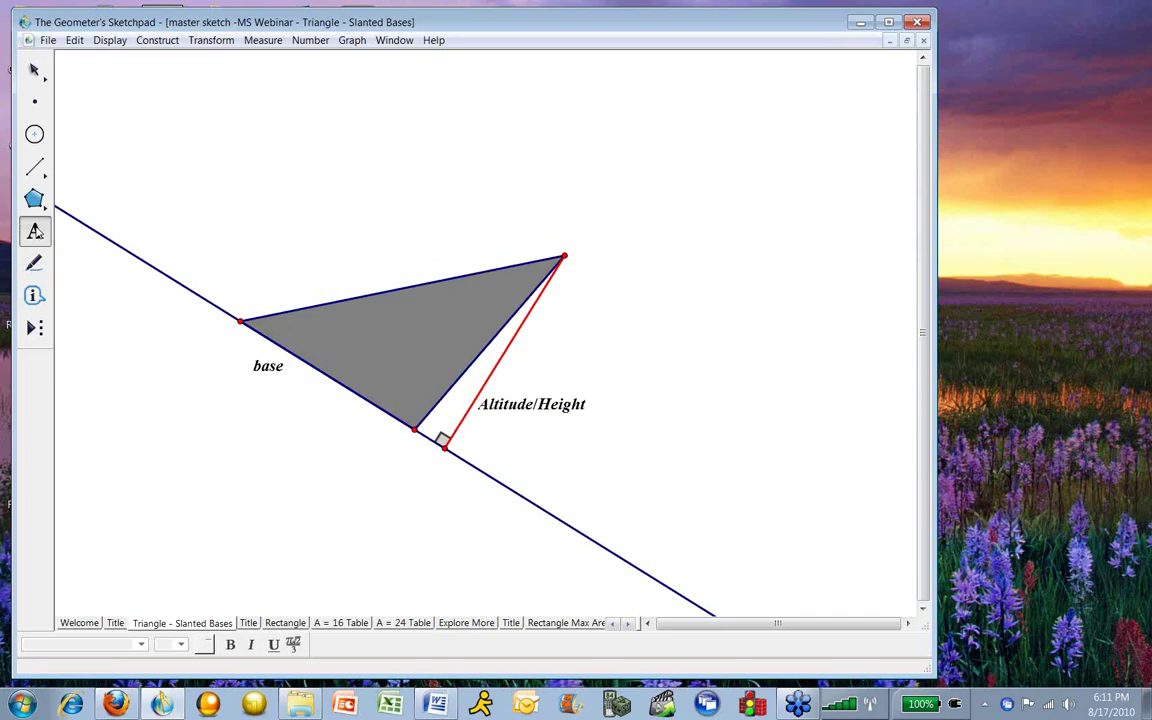
pyautogui.click(619, 276)
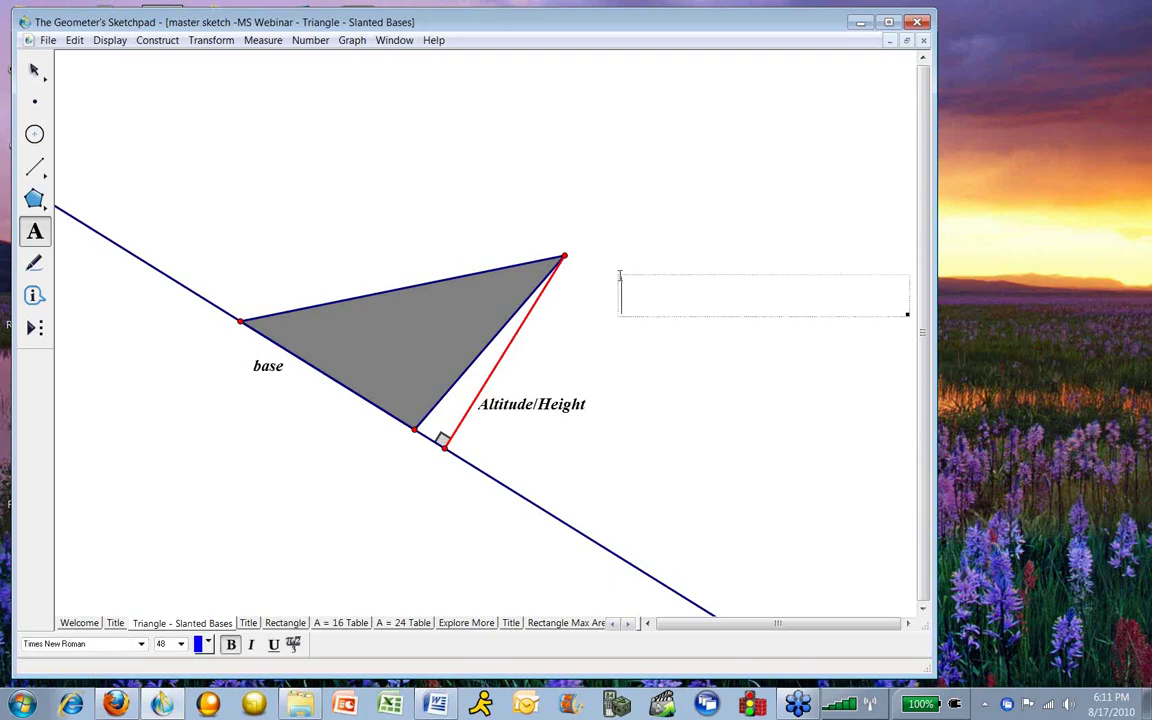
pyautogui.click(182, 645)
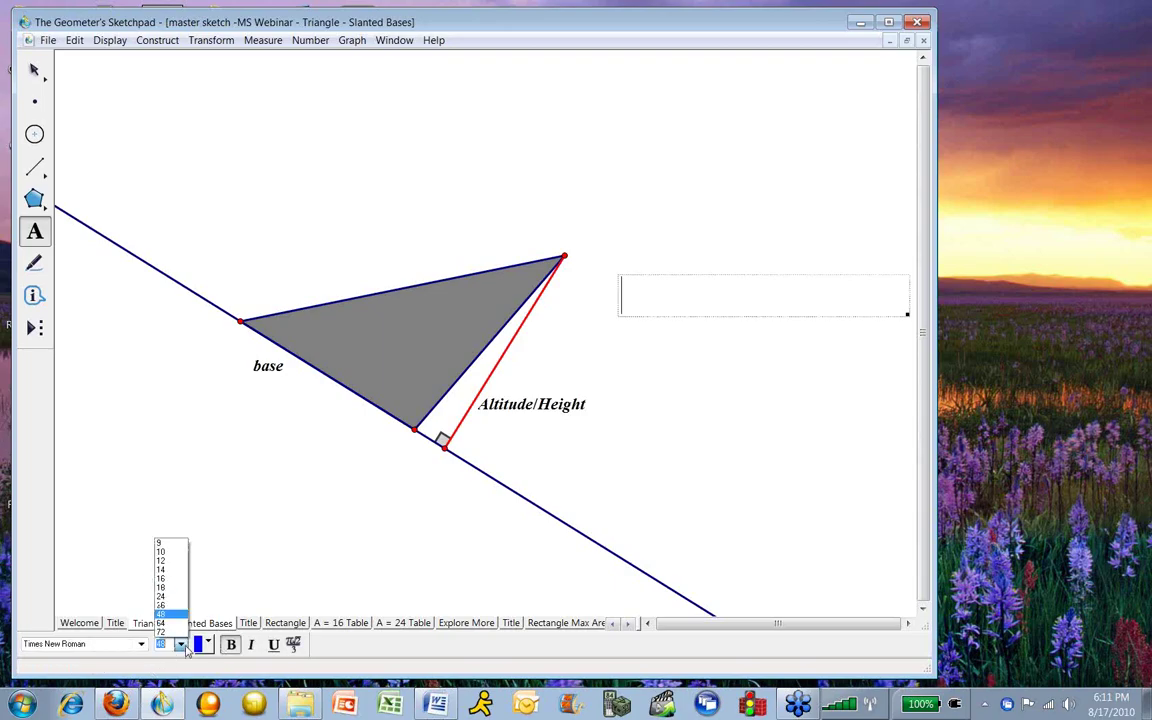
pyautogui.click(161, 578)
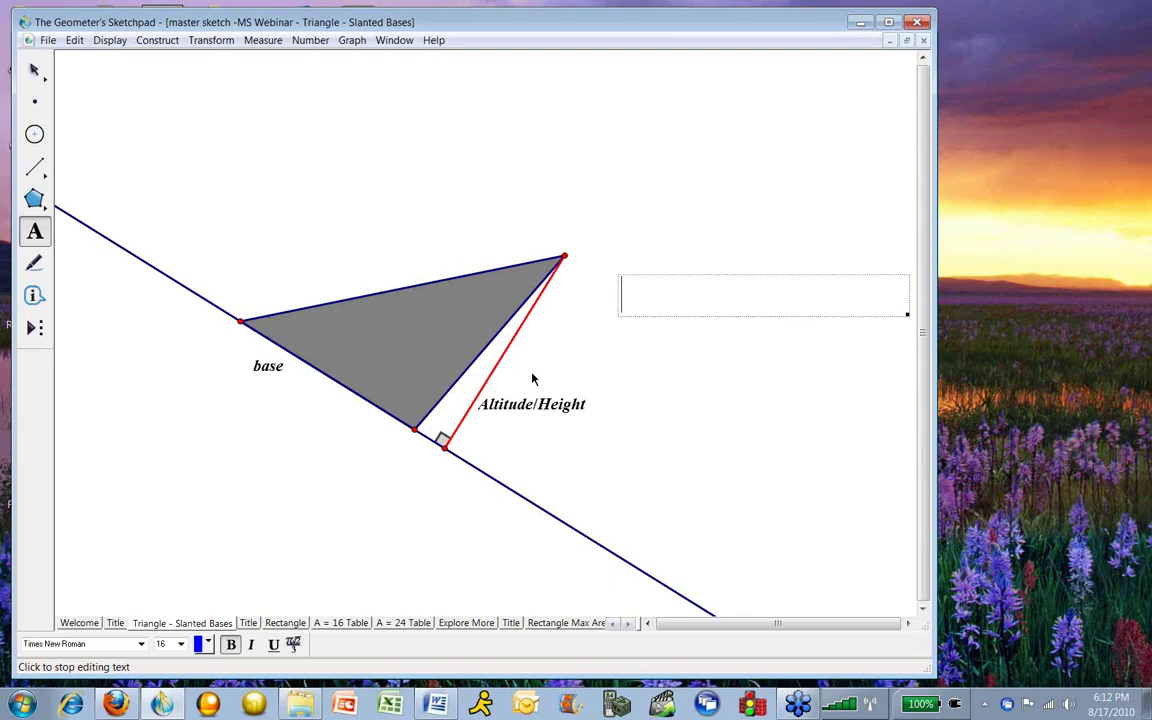
# Write the caption "△CBA has an Altitude/Height and base", linking the three object names to the sketch, and test the triangle and altitude links.
pyautogui.click(425, 352)
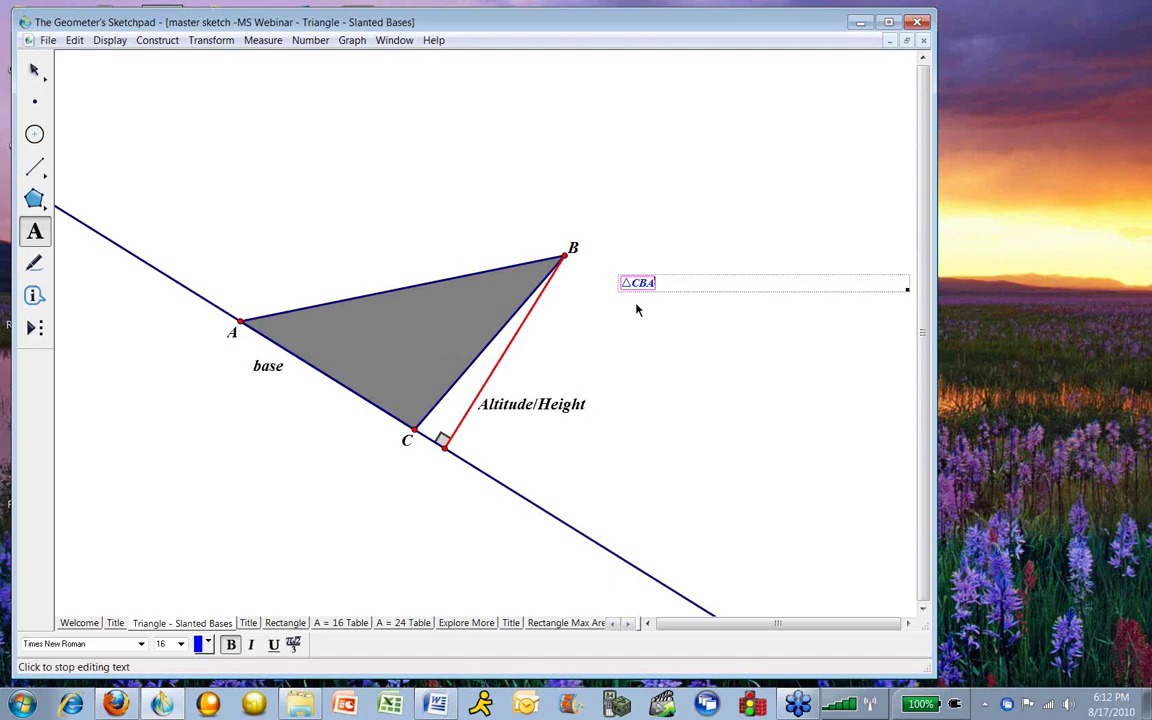
pyautogui.write('has')
pyautogui.write('an')
pyautogui.click(510, 365)
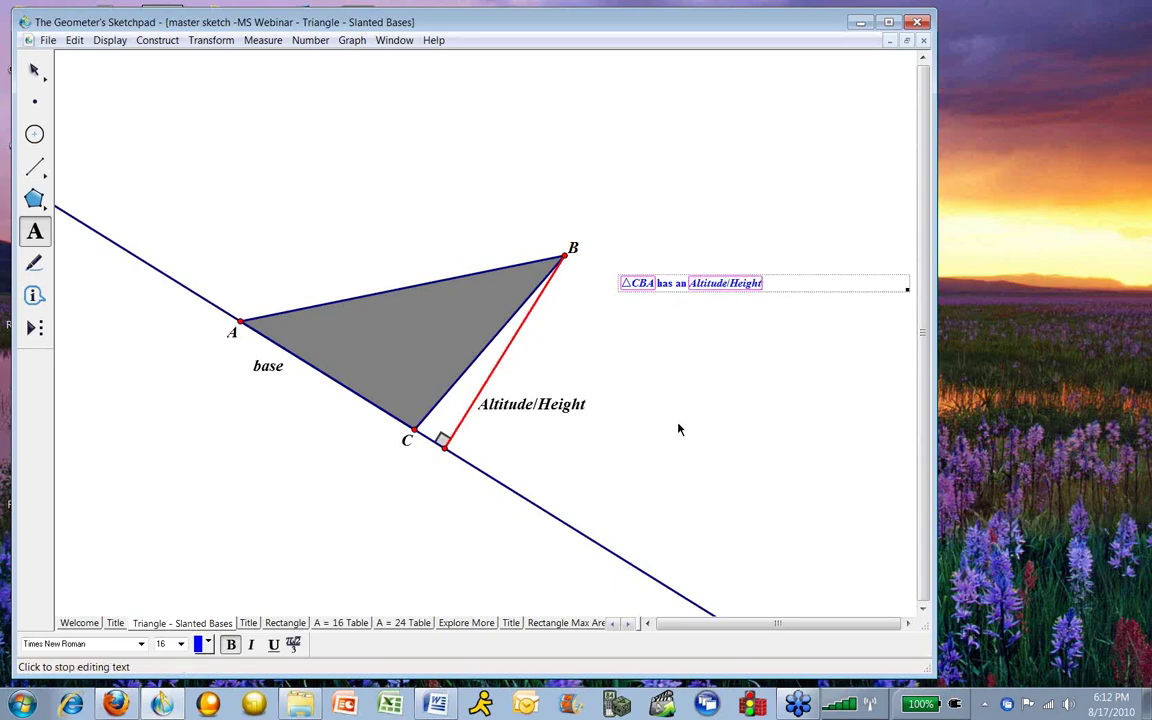
pyautogui.write('and a b')
pyautogui.press('BackSpace')
pyautogui.press('BackSpace')
pyautogui.press('BackSpace')
pyautogui.click(300, 370)
pyautogui.click(34, 70)
pyautogui.click(755, 368)
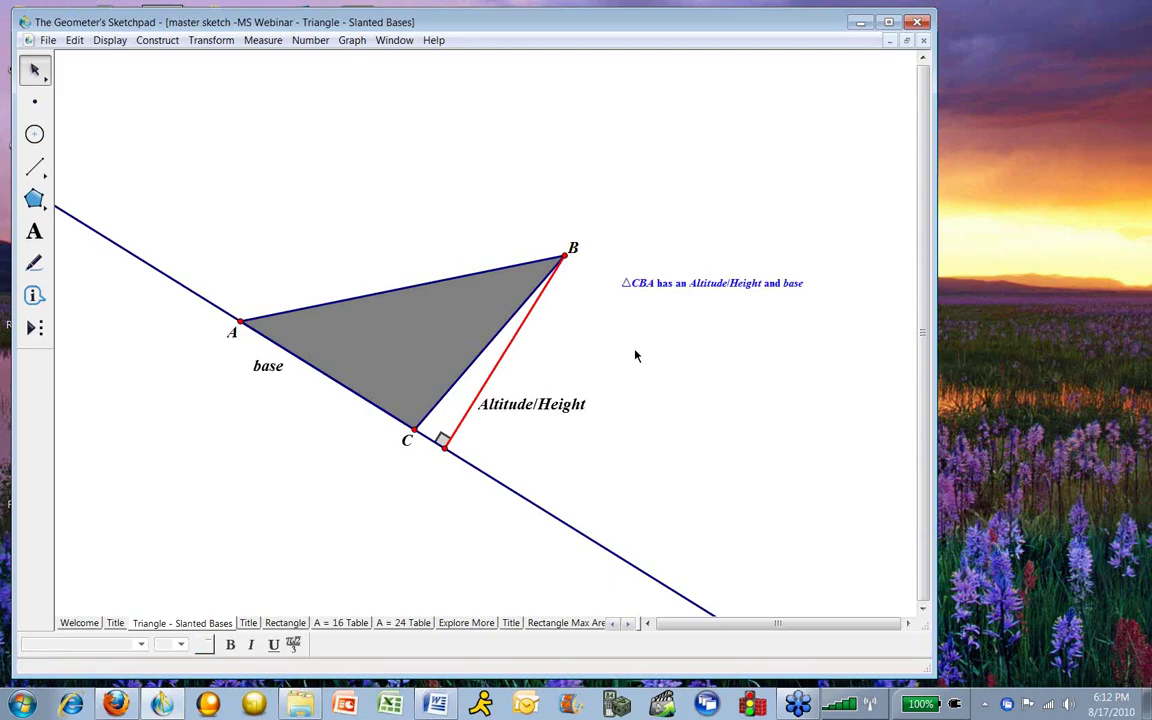
pyautogui.click(627, 286)
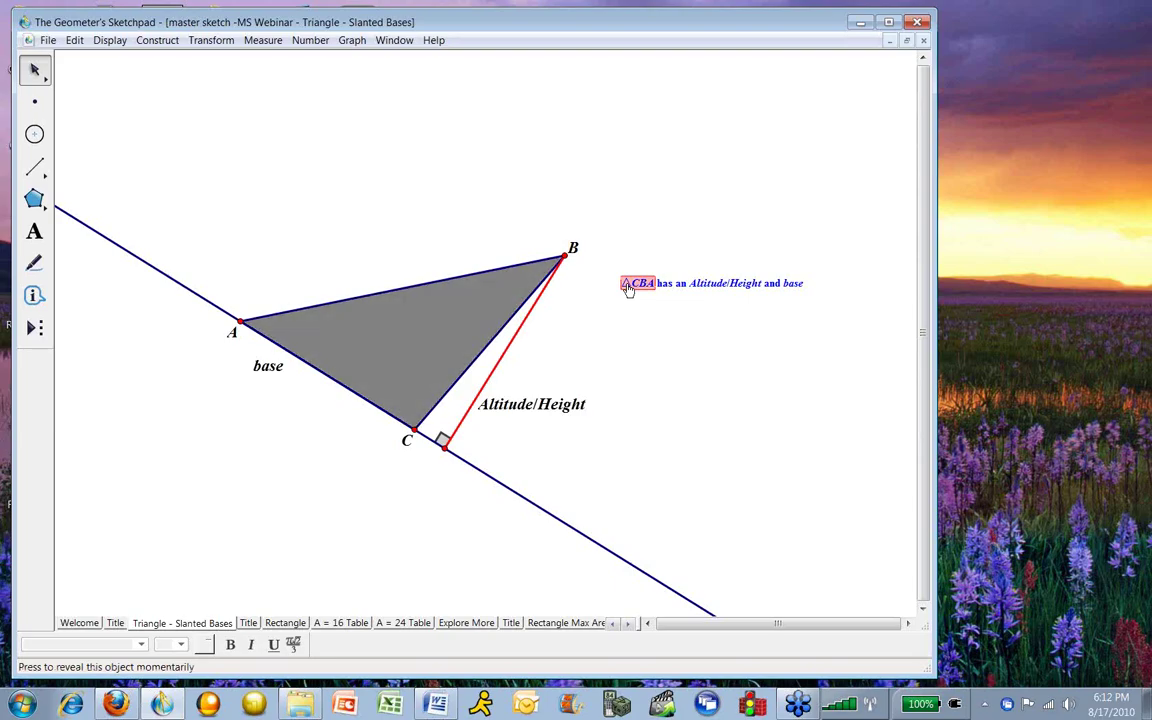
pyautogui.click(698, 286)
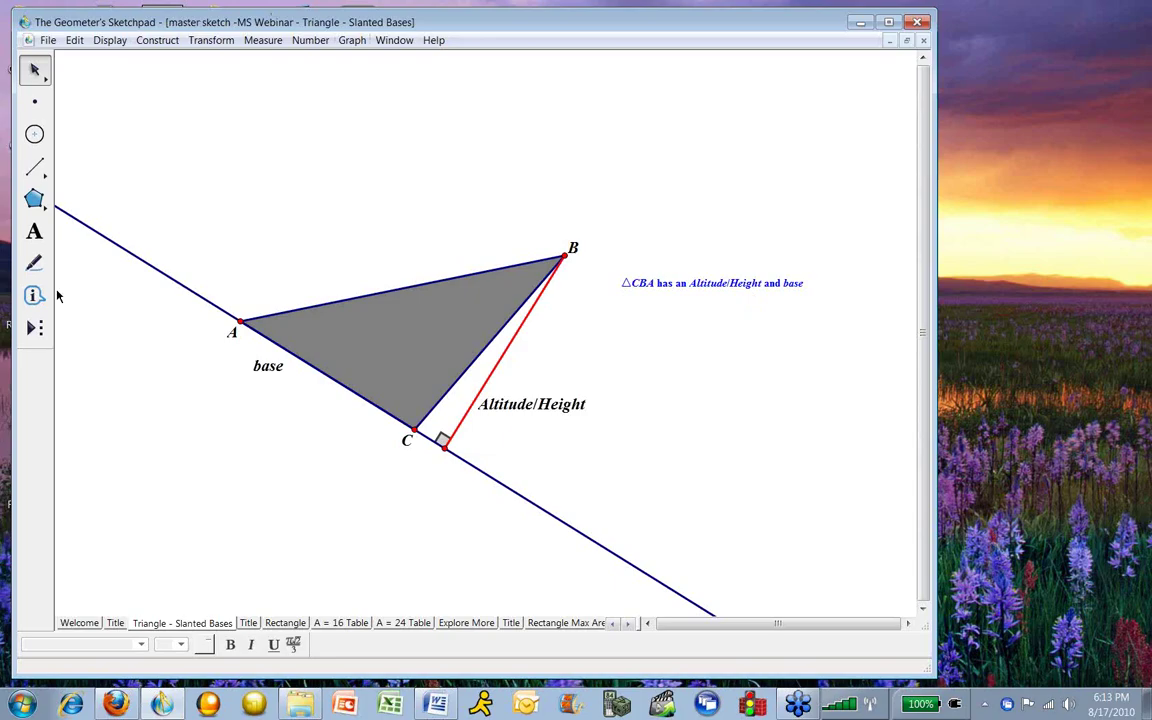
# Move vertices A and C to make the base nearly vertical, and measure the lengths of the base and altitude.
pyautogui.moveTo(240, 320); pyautogui.dragTo(315, 142)
pyautogui.moveTo(415, 428); pyautogui.dragTo(308, 424)
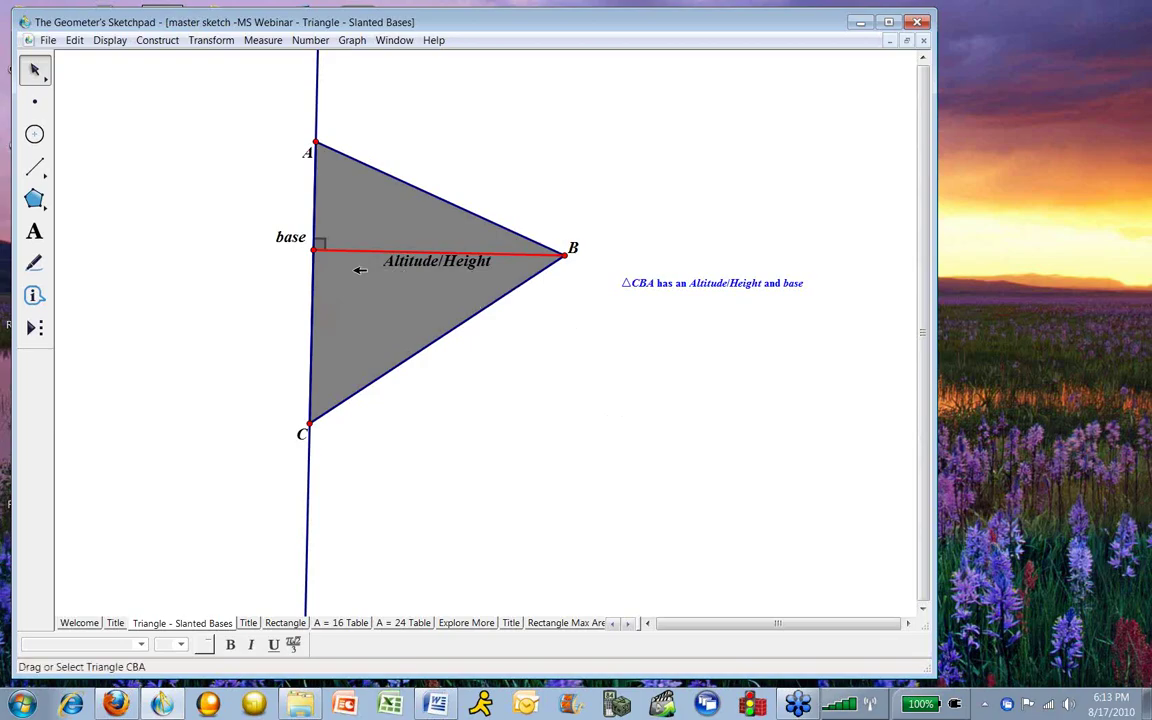
pyautogui.click(316, 284)
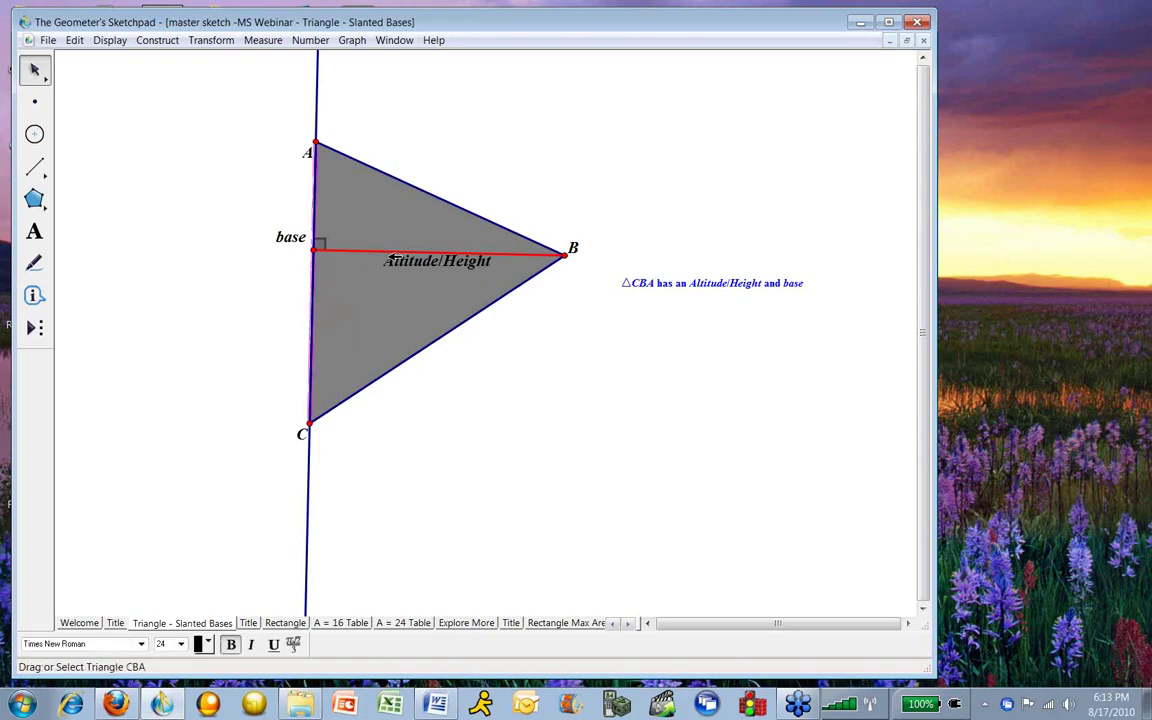
pyautogui.click(383, 251)
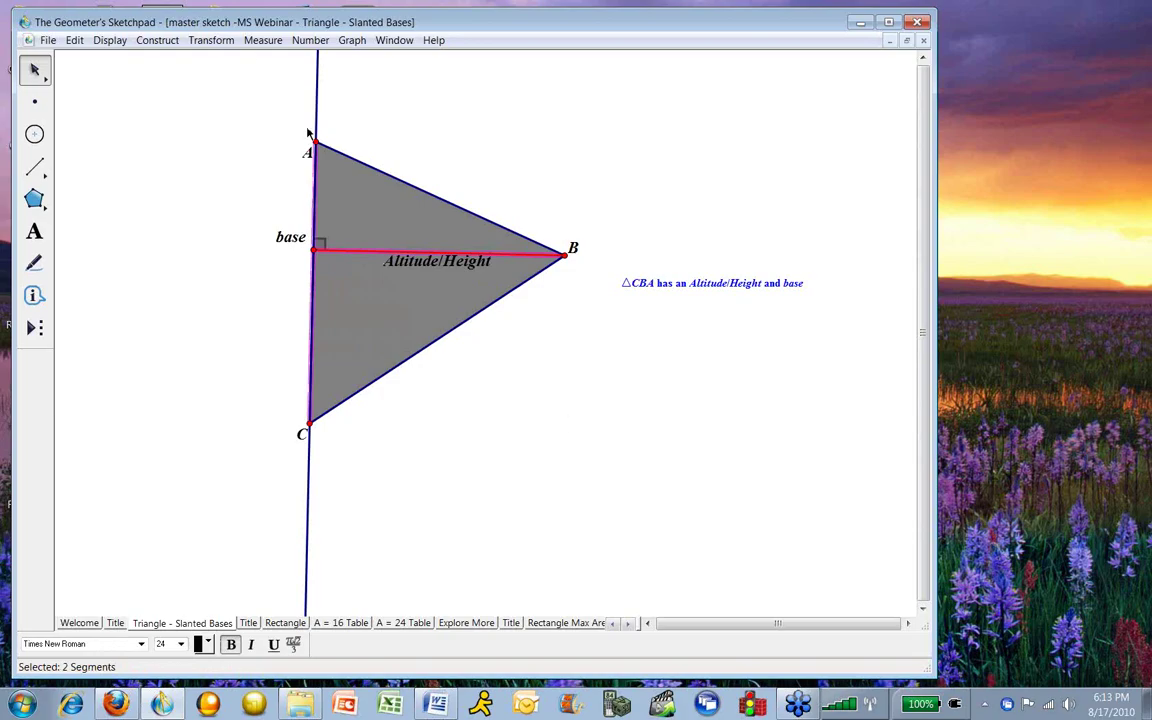
pyautogui.click(262, 40)
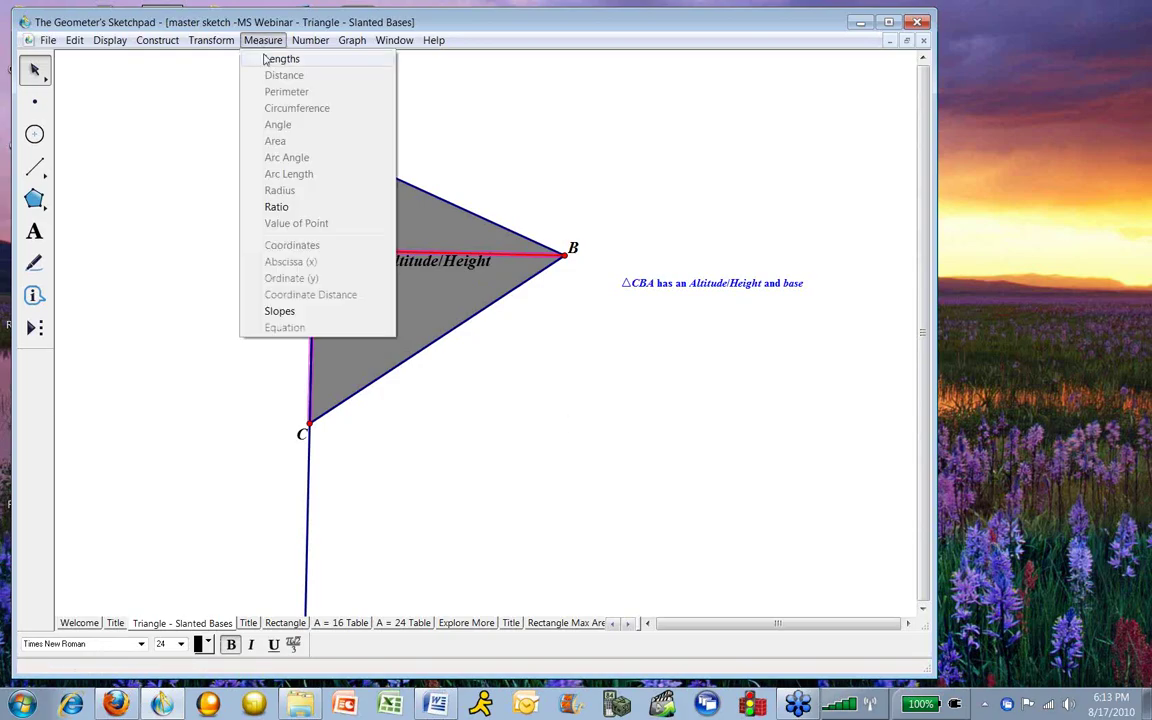
pyautogui.click(285, 60)
# Arrange the base and altitude measurements above the caption, with the base length on top and space between them.
pyautogui.moveTo(678, 299); pyautogui.dragTo(688, 124)
pyautogui.click(681, 121)
pyautogui.click(688, 100)
pyautogui.click(629, 166)
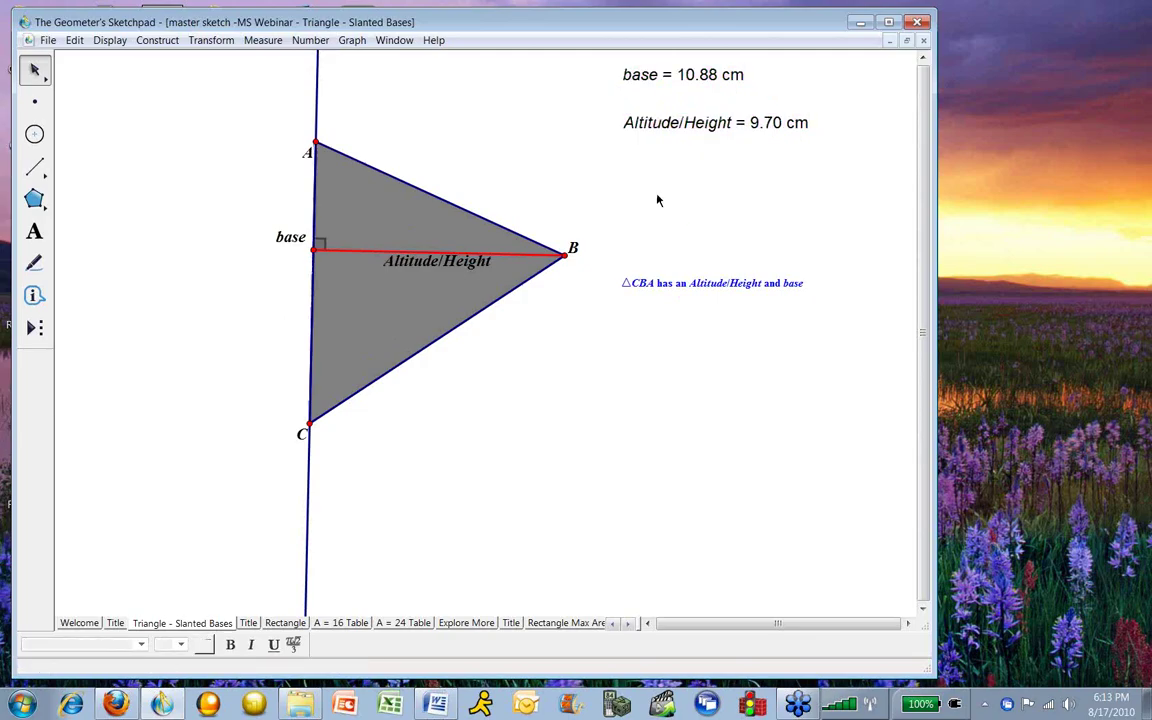
# Reshape the triangle by moving vertices B, A and C until the altitude falls outside it past A, with the base about 6.4 cm.
pyautogui.moveTo(568, 256)
pyautogui.mouseDown()
pyautogui.moveTo(542, 366)
pyautogui.moveTo(556, 272)
pyautogui.mouseUp()
pyautogui.moveTo(315, 144); pyautogui.dragTo(216, 143)
pyautogui.moveTo(186, 148); pyautogui.dragTo(371, 127)
pyautogui.moveTo(562, 276); pyautogui.dragTo(527, 356)
pyautogui.click(594, 360)
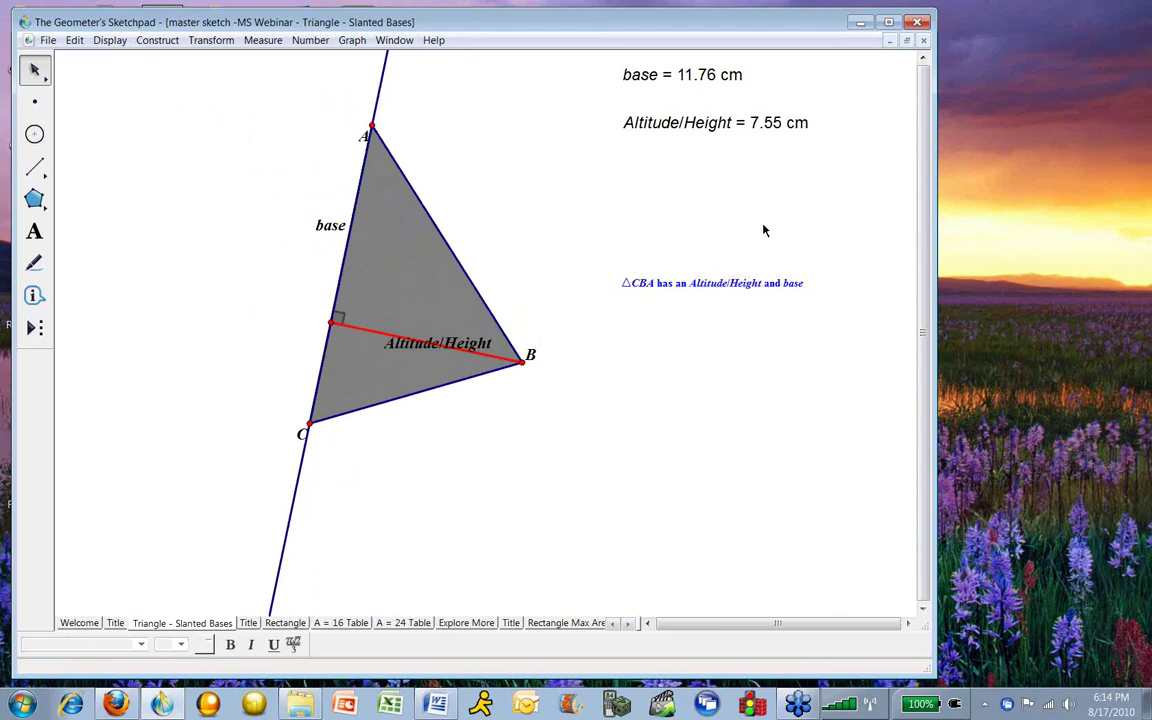
pyautogui.moveTo(308, 423); pyautogui.dragTo(192, 345)
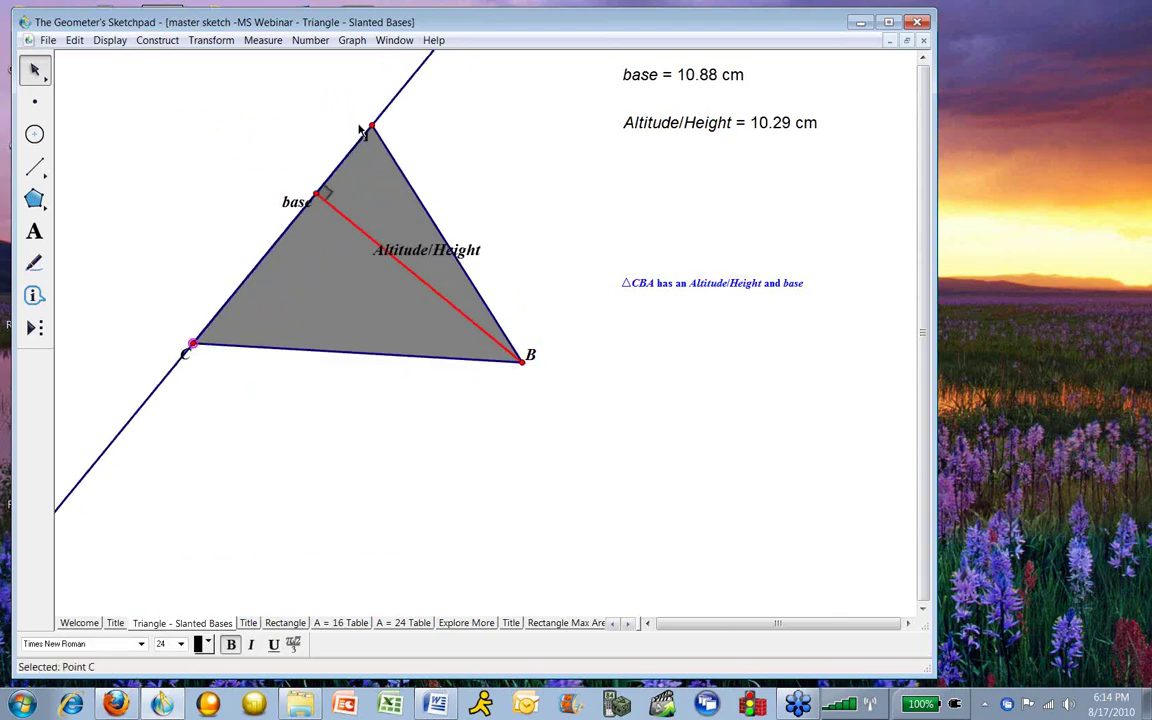
pyautogui.moveTo(372, 127); pyautogui.dragTo(302, 218)
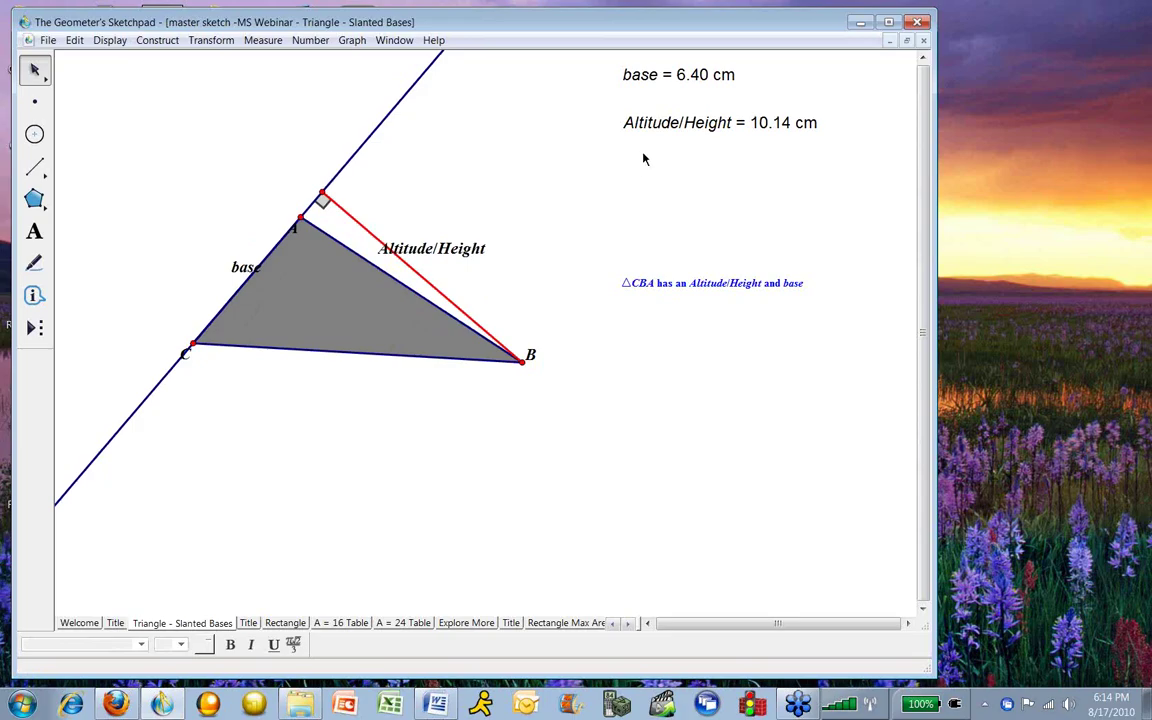
# Calculate 1/2 * (base * Altitude/Height) from the two length measurements, and place the result below them.
pyautogui.click(305, 41)
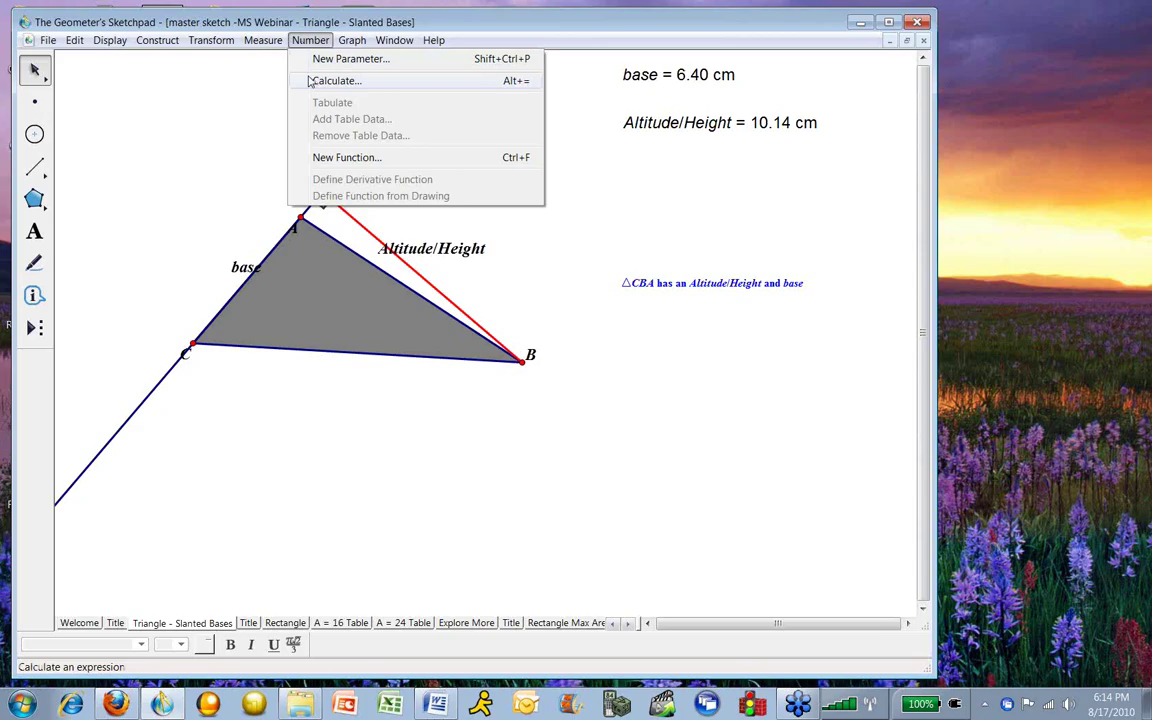
pyautogui.click(312, 81)
pyautogui.moveTo(438, 129); pyautogui.dragTo(386, 69)
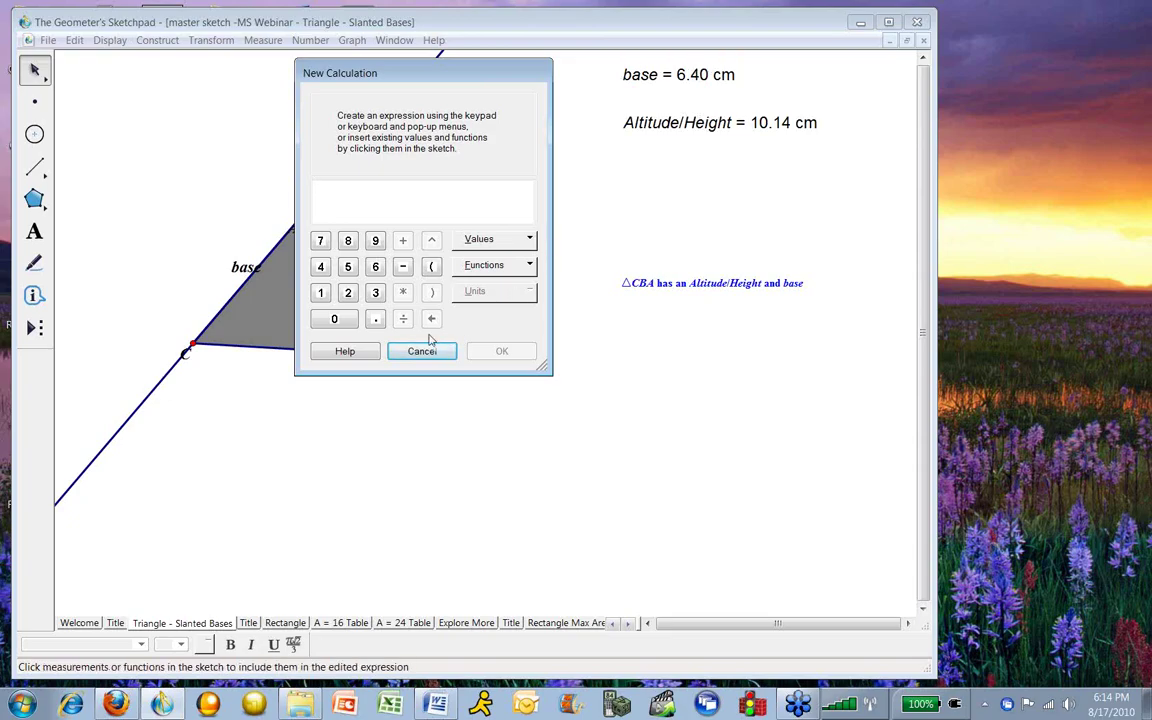
pyautogui.click(320, 293)
pyautogui.click(403, 318)
pyautogui.click(348, 293)
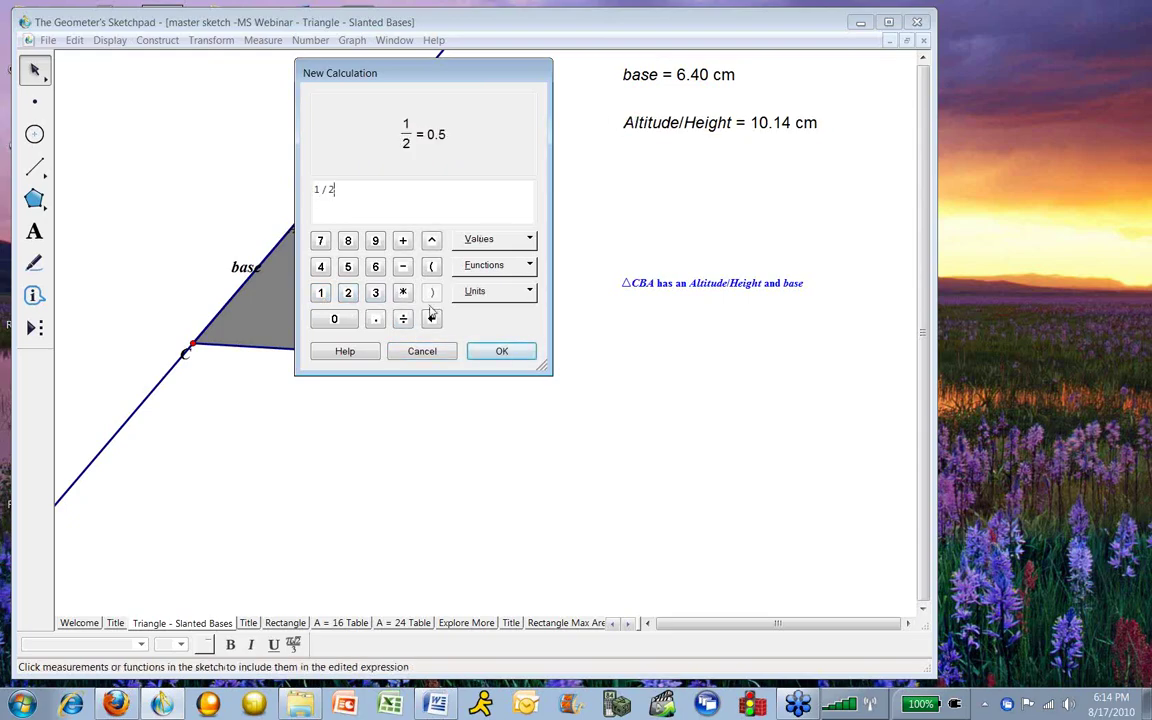
pyautogui.click(403, 292)
pyautogui.click(431, 266)
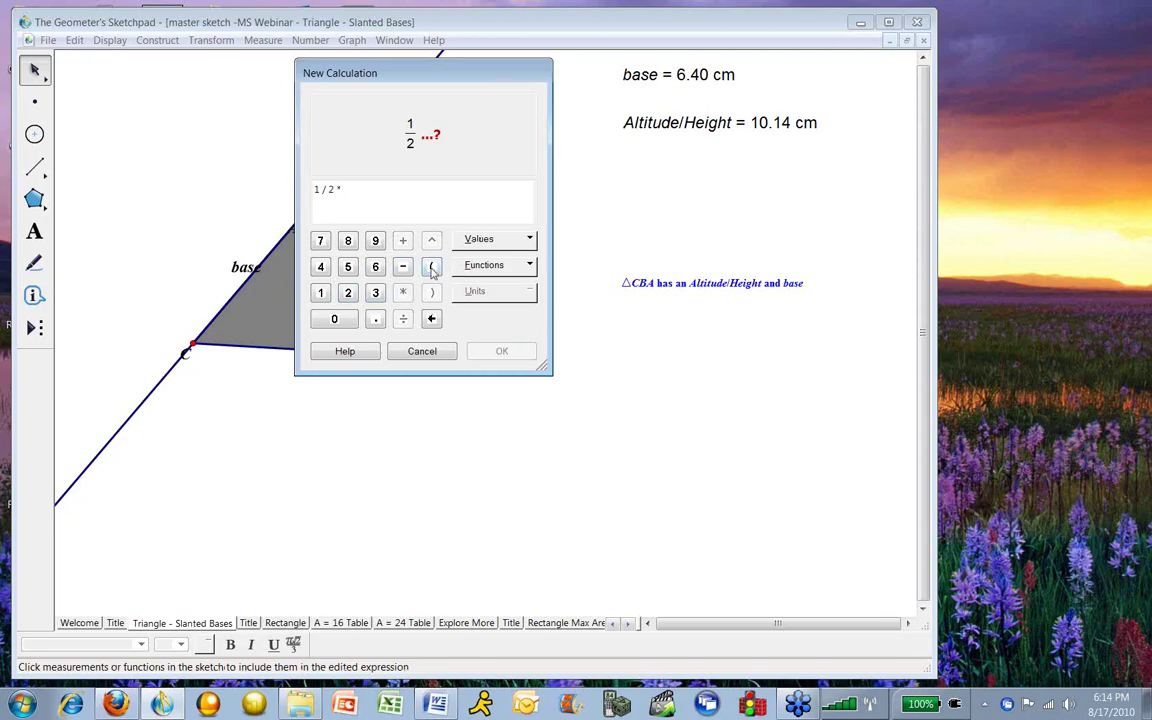
pyautogui.click(656, 75)
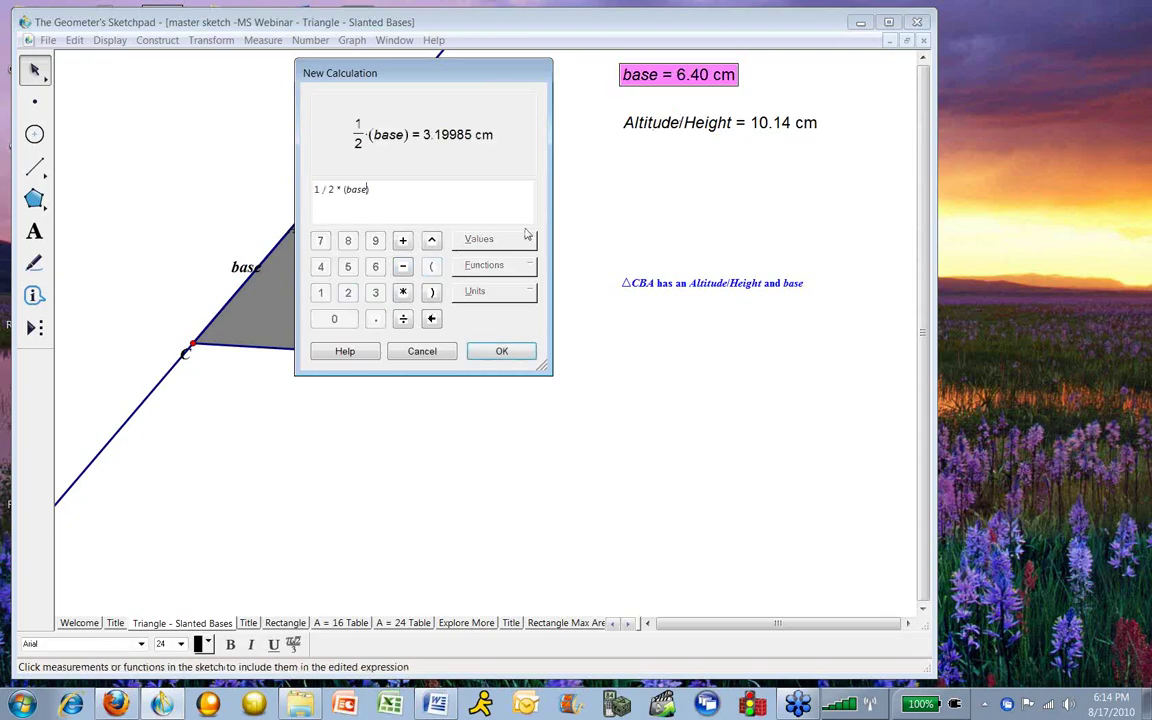
pyautogui.click(403, 292)
pyautogui.click(700, 122)
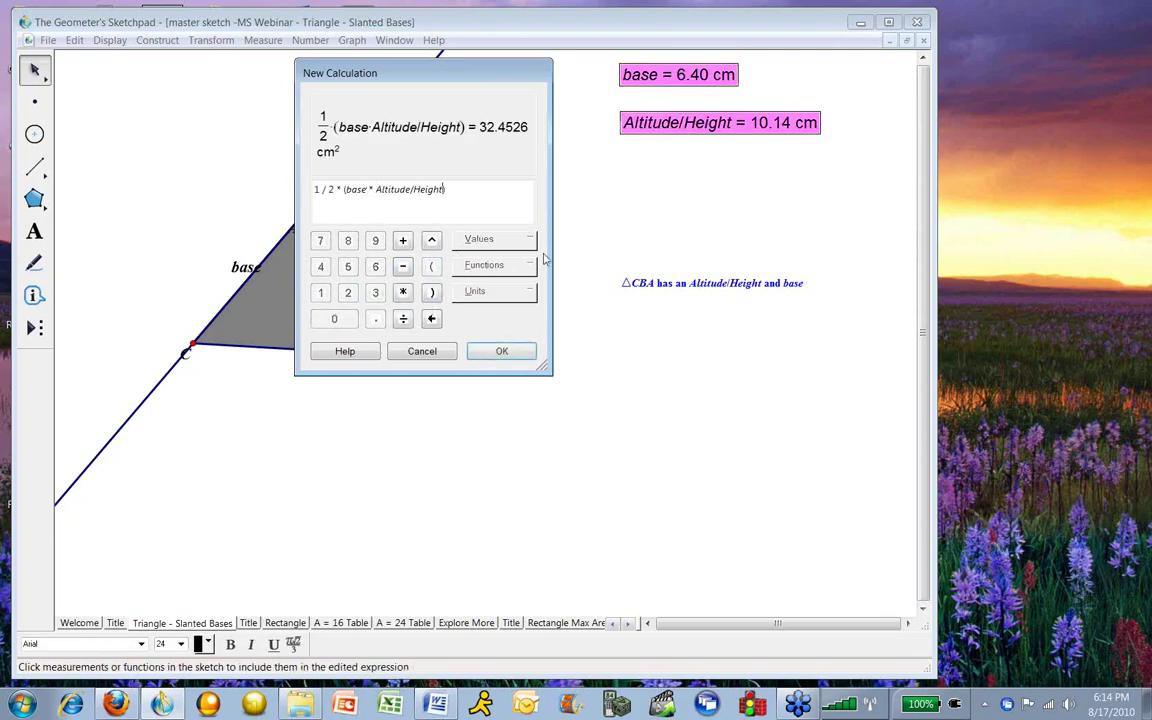
pyautogui.click(501, 351)
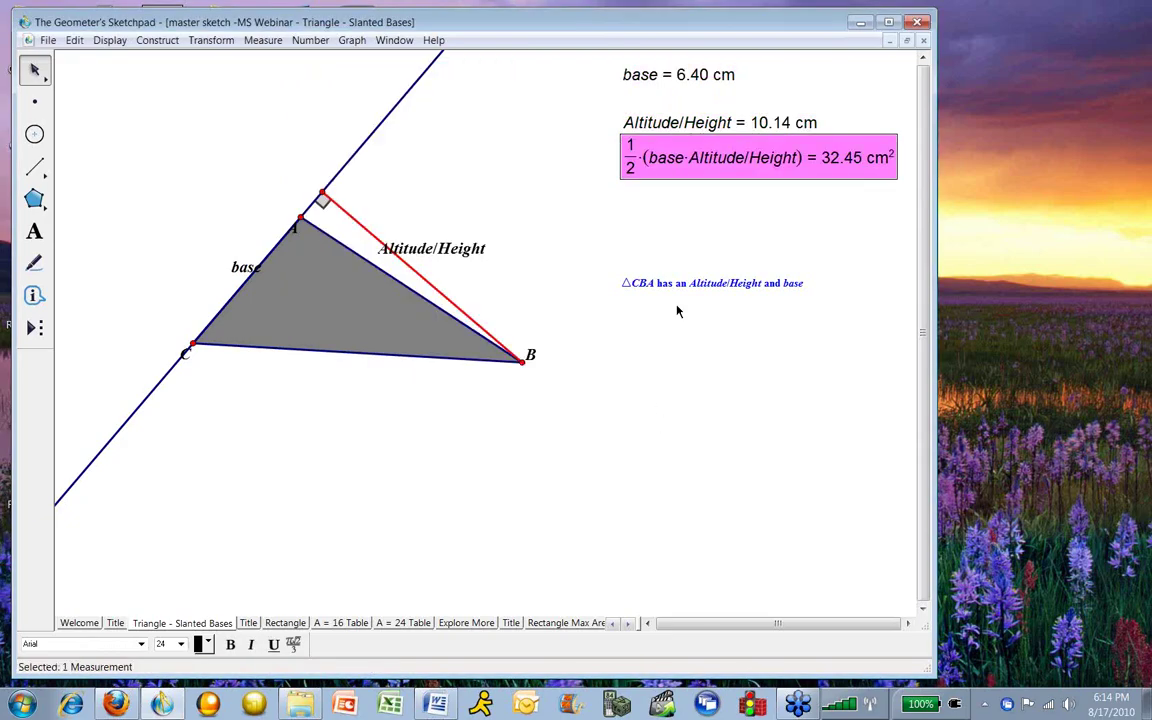
pyautogui.moveTo(740, 170); pyautogui.dragTo(718, 196)
pyautogui.click(864, 260)
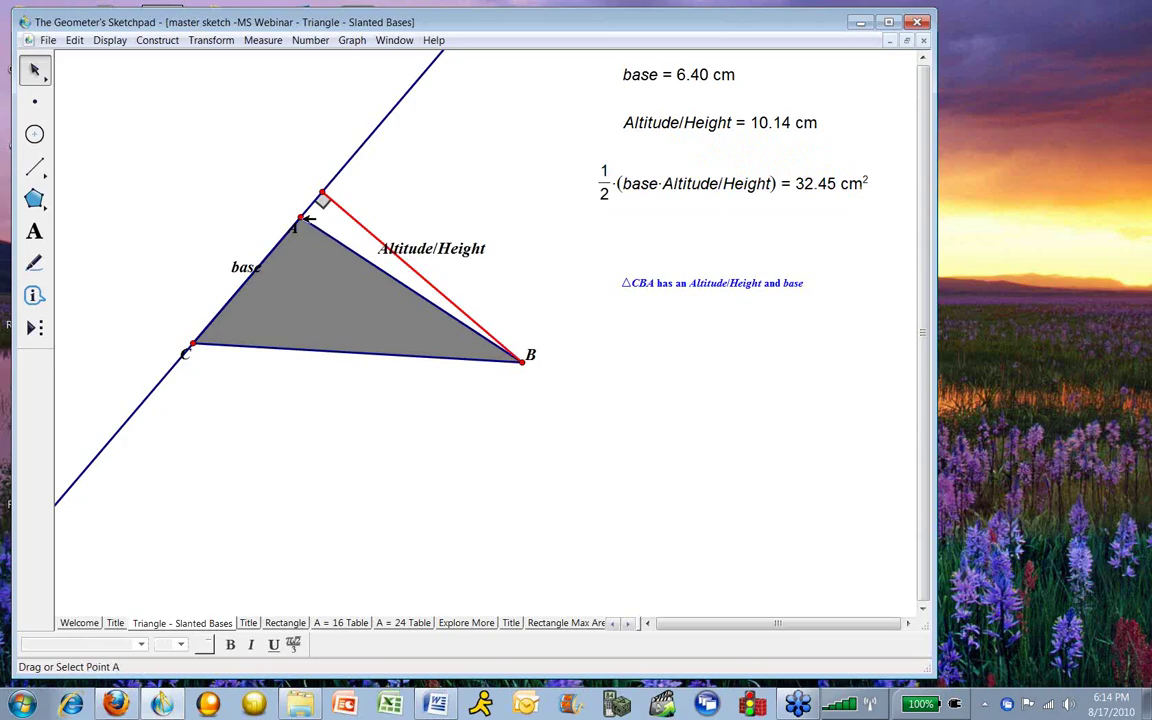
# Move vertex A directly above B for a base about 14.5 cm long, and shift the Altitude/Height label off its segment.
pyautogui.moveTo(300, 217); pyautogui.dragTo(428, 117)
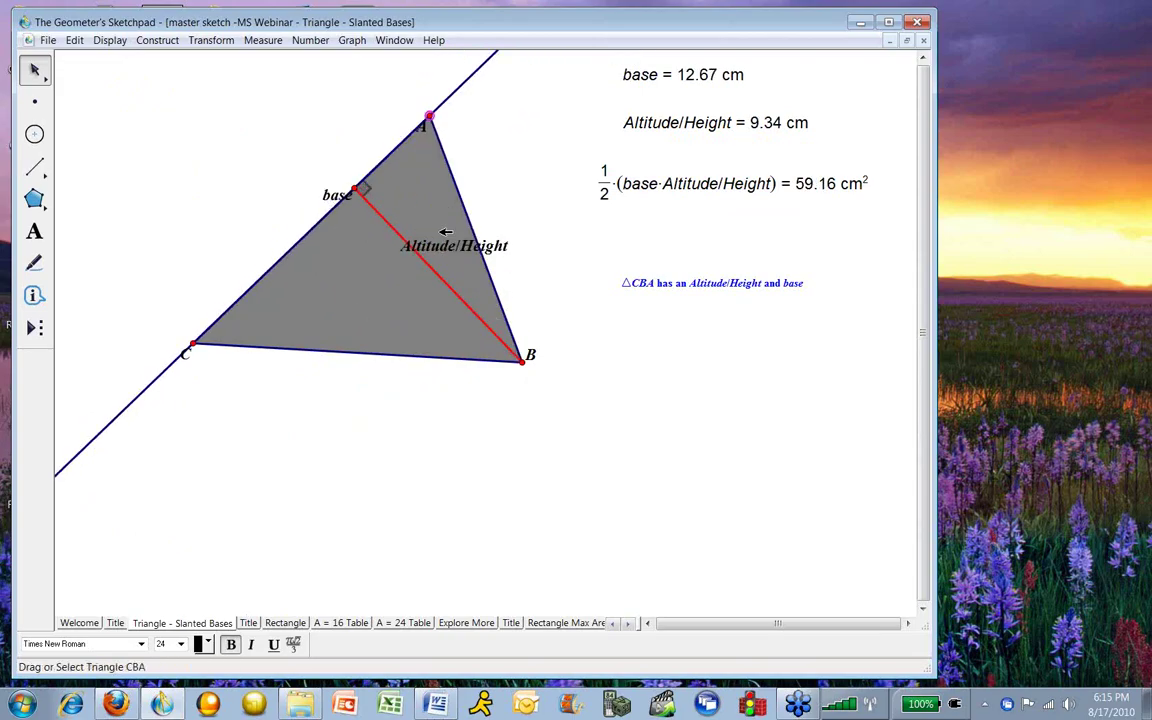
pyautogui.moveTo(428, 117); pyautogui.dragTo(522, 160)
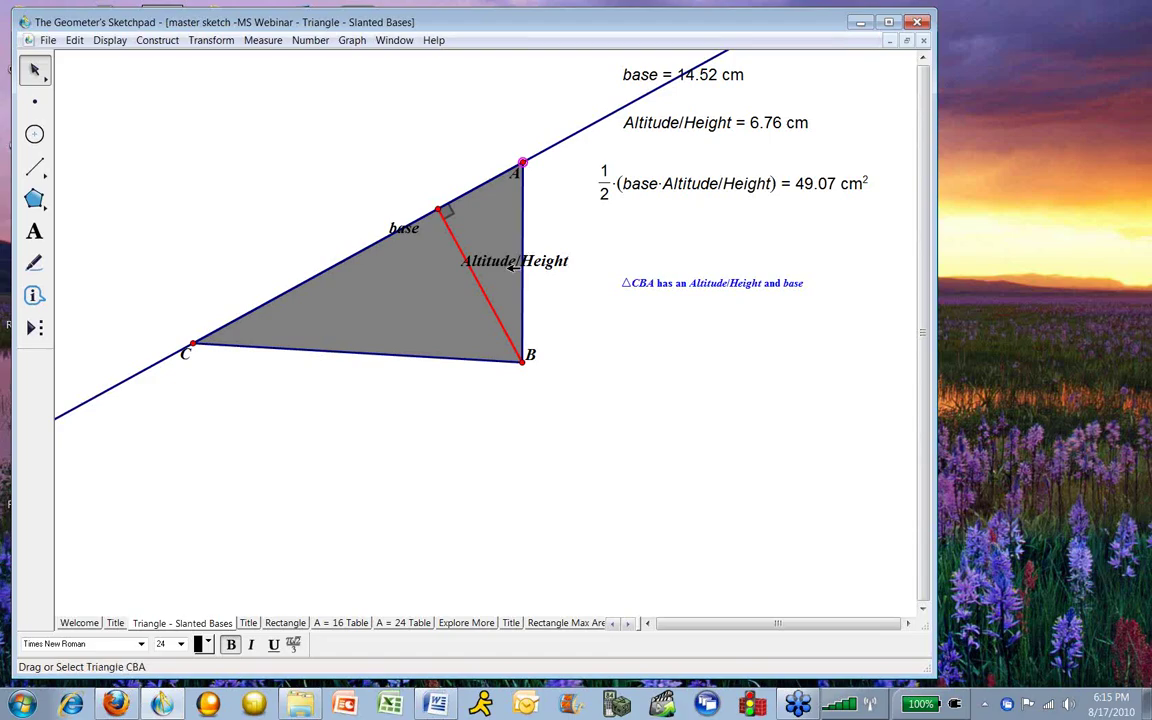
pyautogui.moveTo(451, 234); pyautogui.dragTo(460, 235)
pyautogui.moveTo(549, 270); pyautogui.dragTo(586, 276)
pyautogui.click(597, 252)
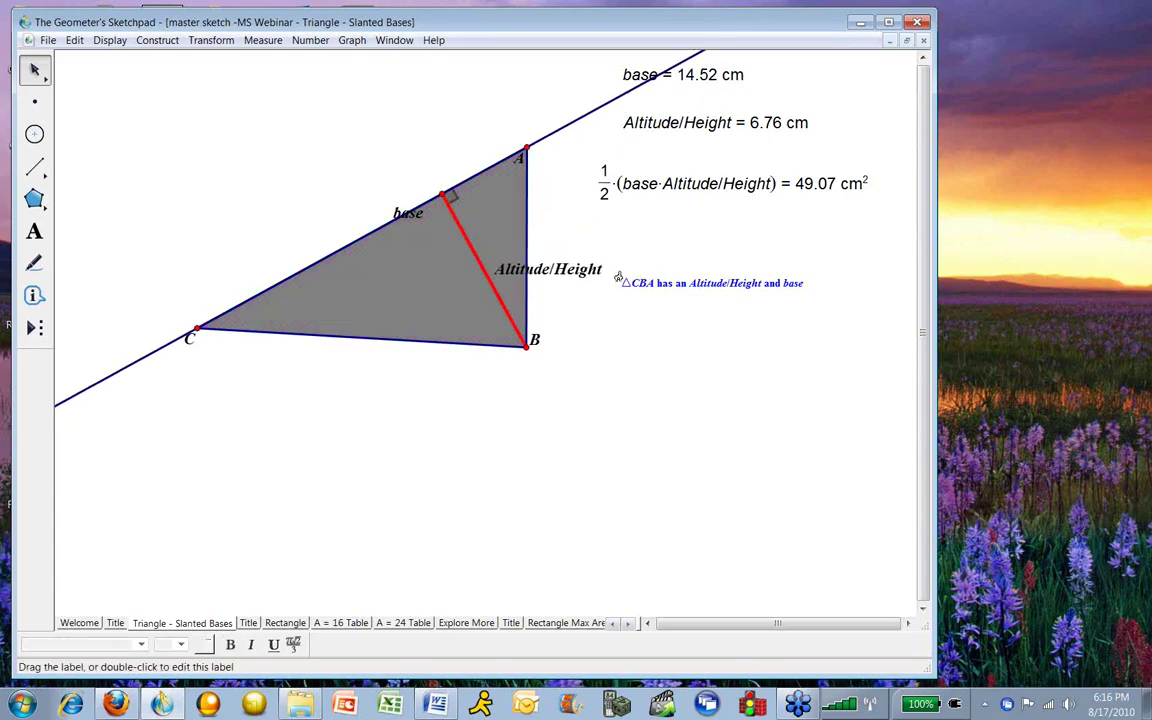
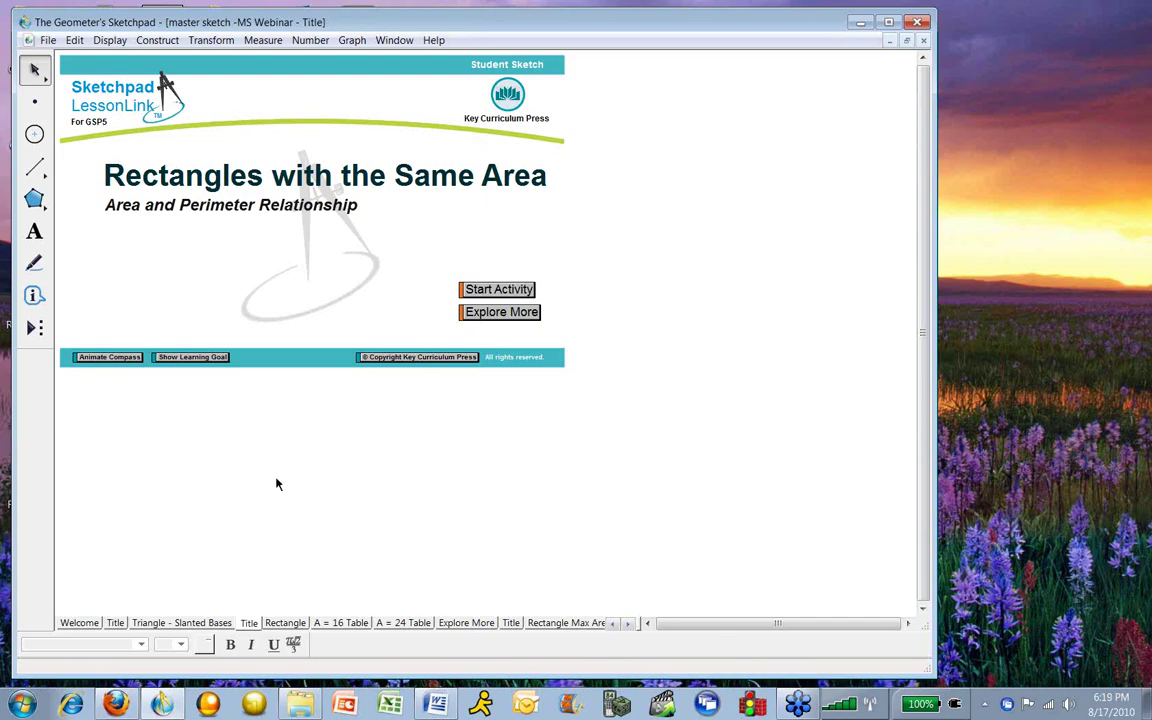
# Open the Rectangle page and move the yellow rectangle's upper-right vertex to make it 8 by 4 grid units.
pyautogui.click(286, 623)
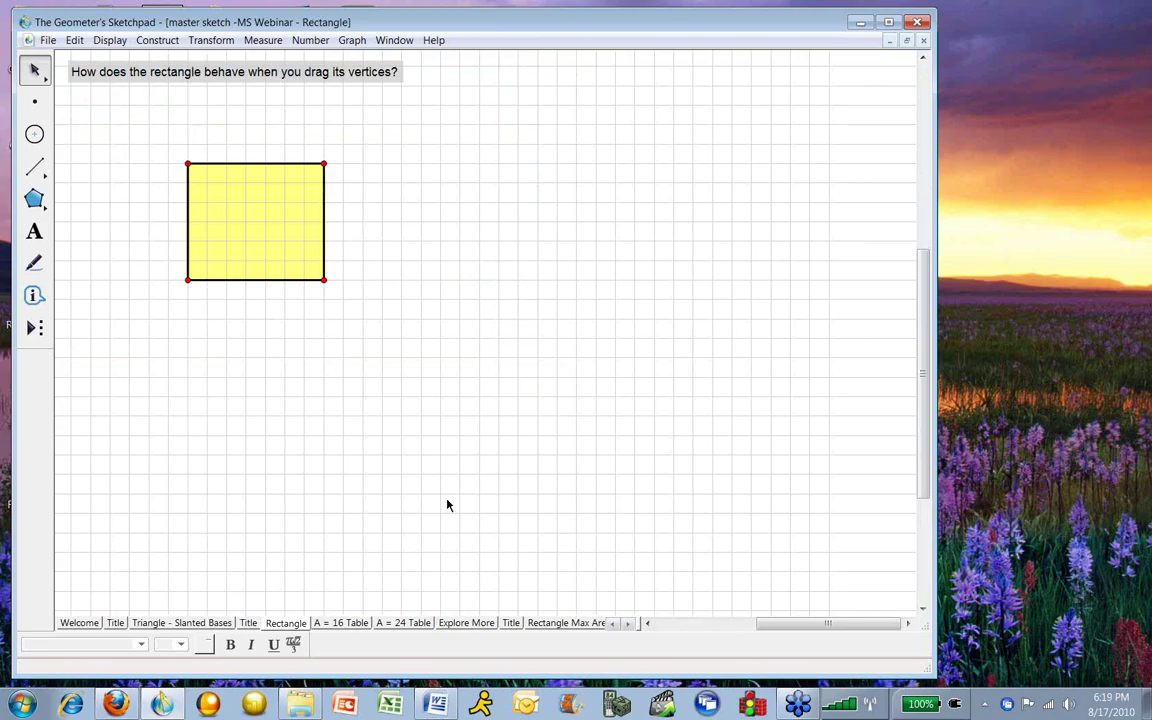
pyautogui.moveTo(326, 162); pyautogui.dragTo(347, 203)
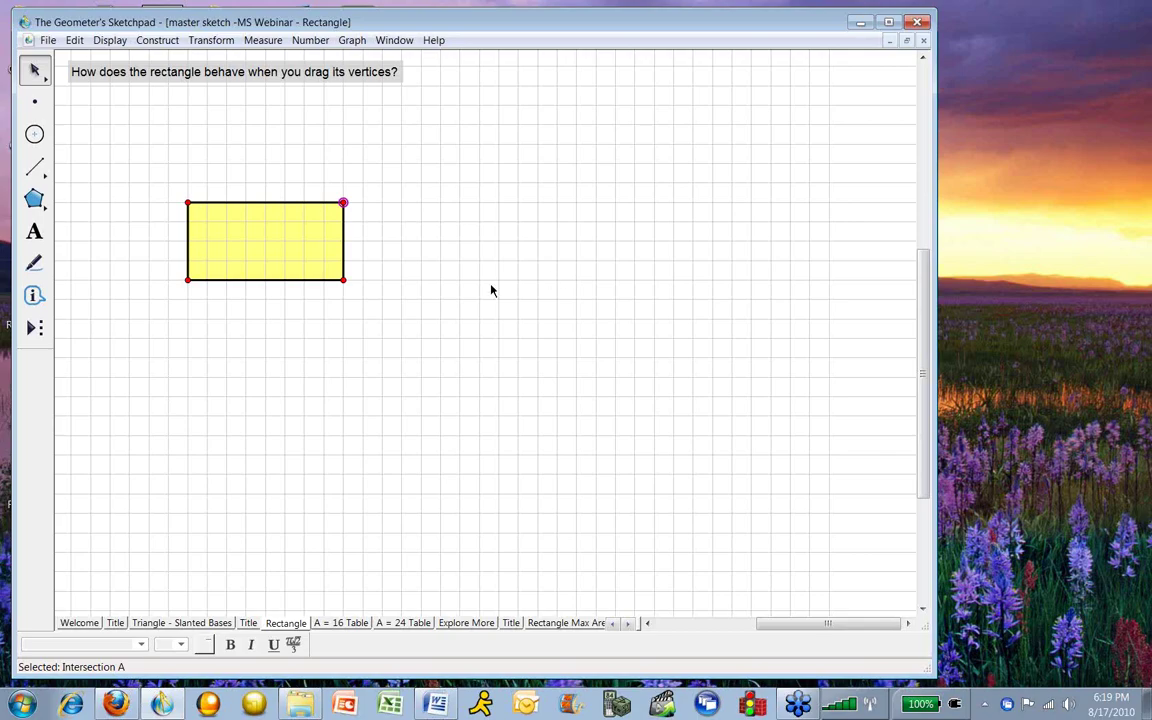
pyautogui.click(438, 337)
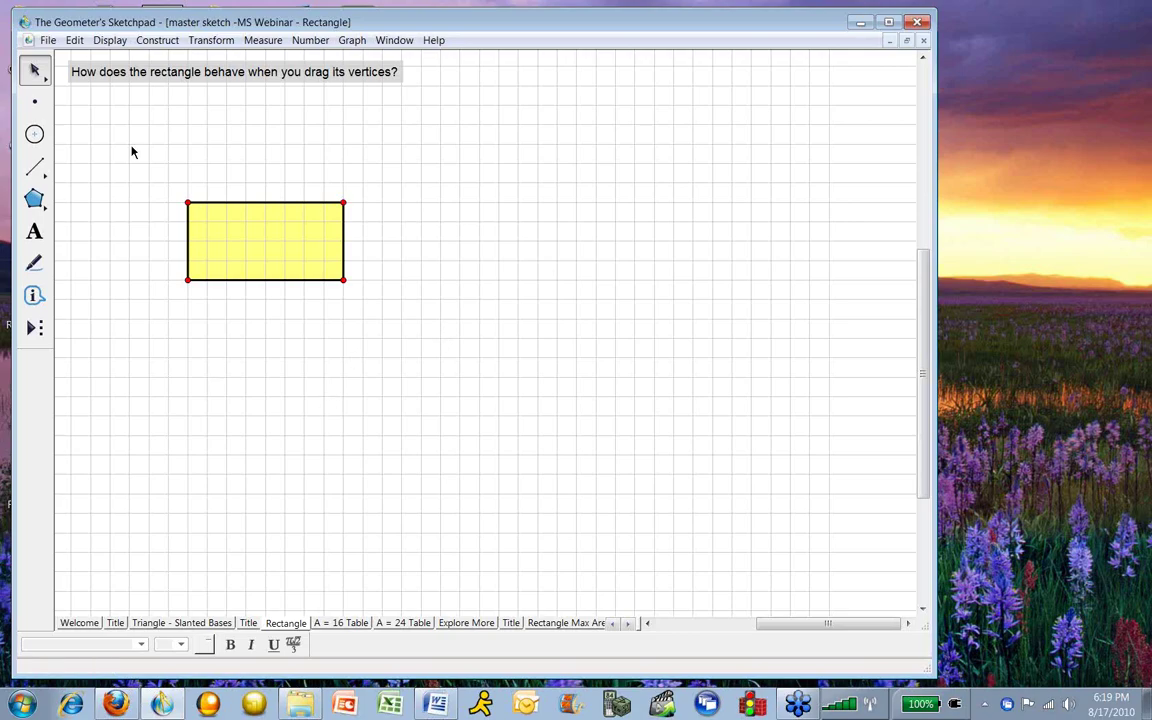
# Show all hidden construction objects on the Rectangle page to view them, and hide them again.
pyautogui.click(110, 41)
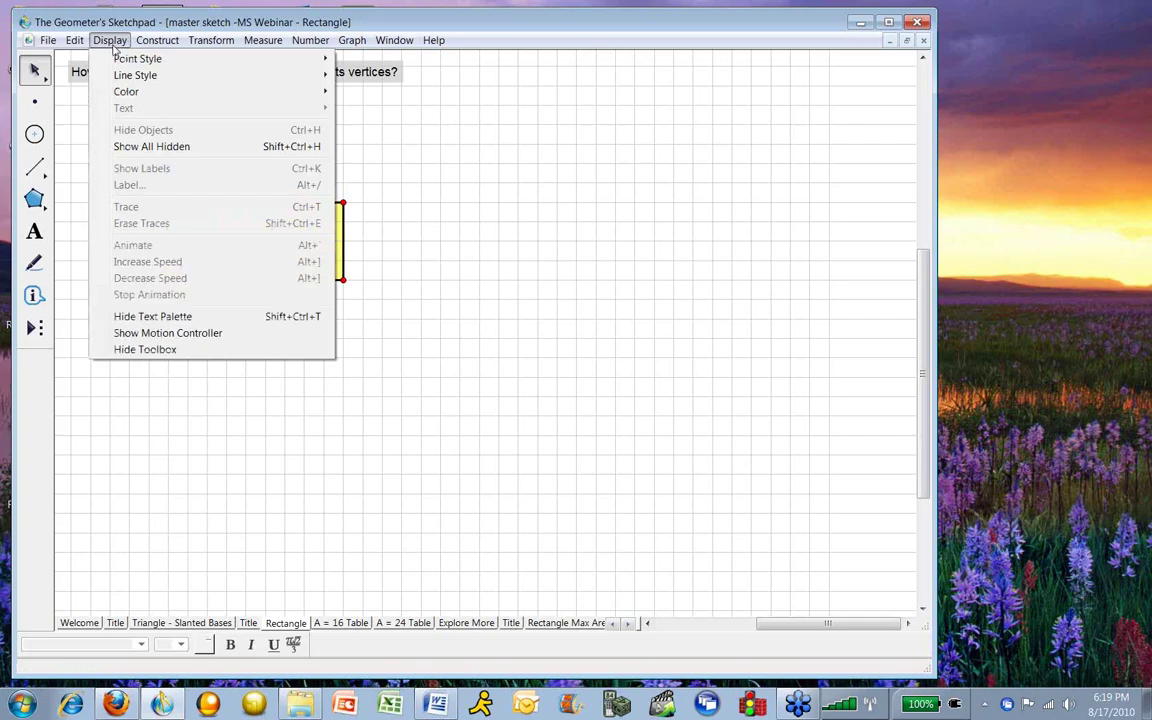
pyautogui.click(118, 150)
pyautogui.click(112, 41)
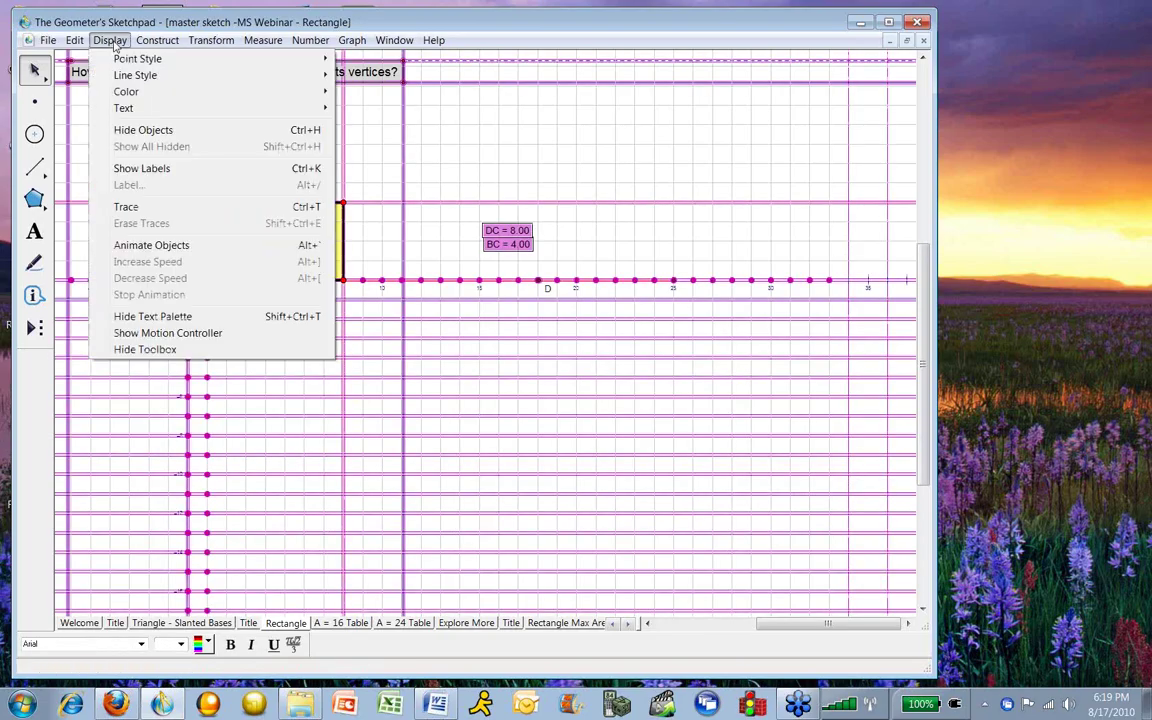
pyautogui.click(140, 130)
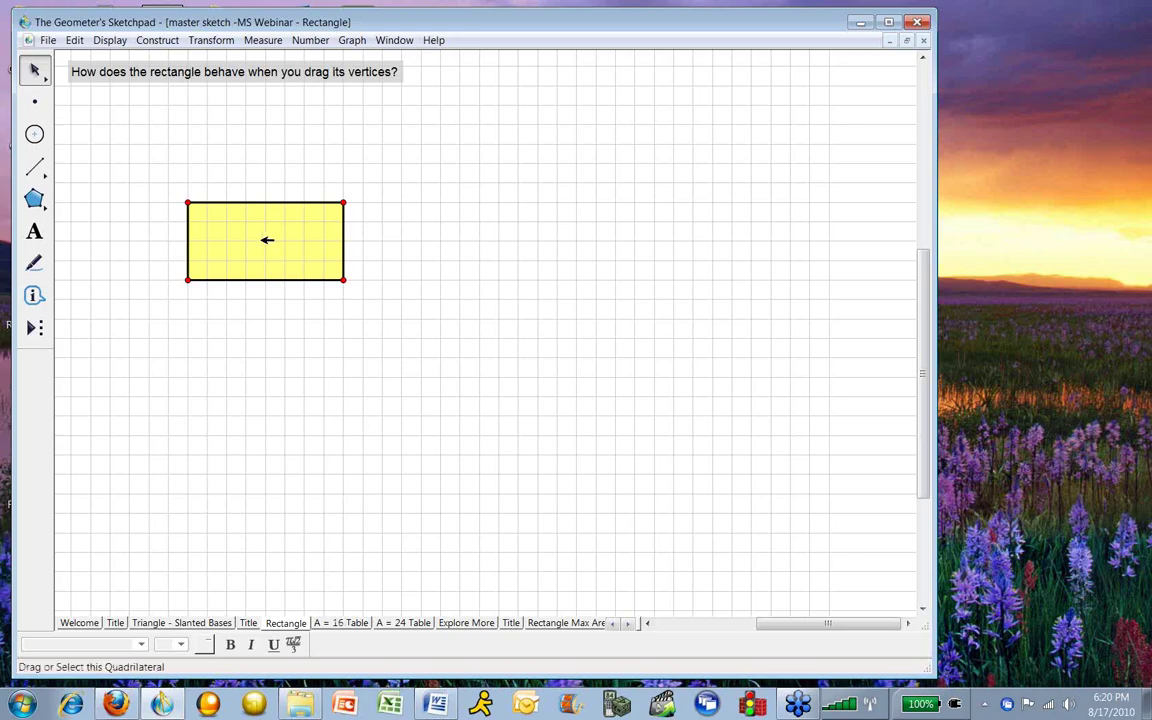
# Open the A = 16 Table page, move vertex A to make ABCD 4 by 4 cm, and record it as a table row.
pyautogui.click(340, 622)
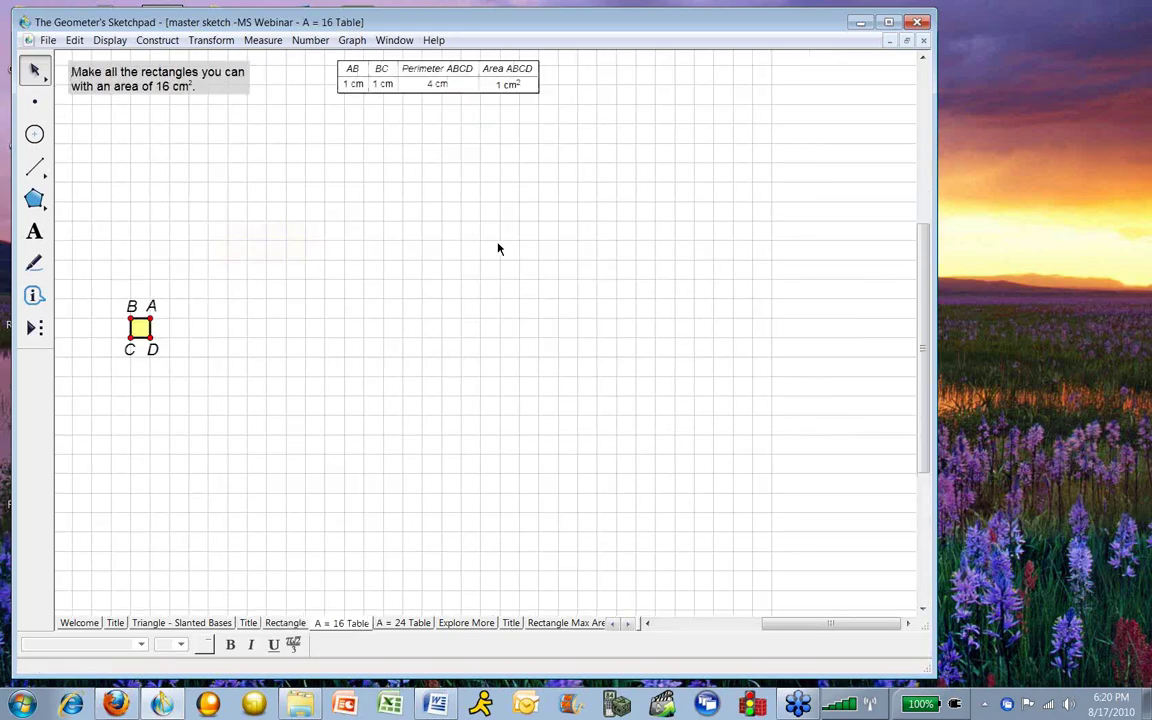
pyautogui.click(427, 66)
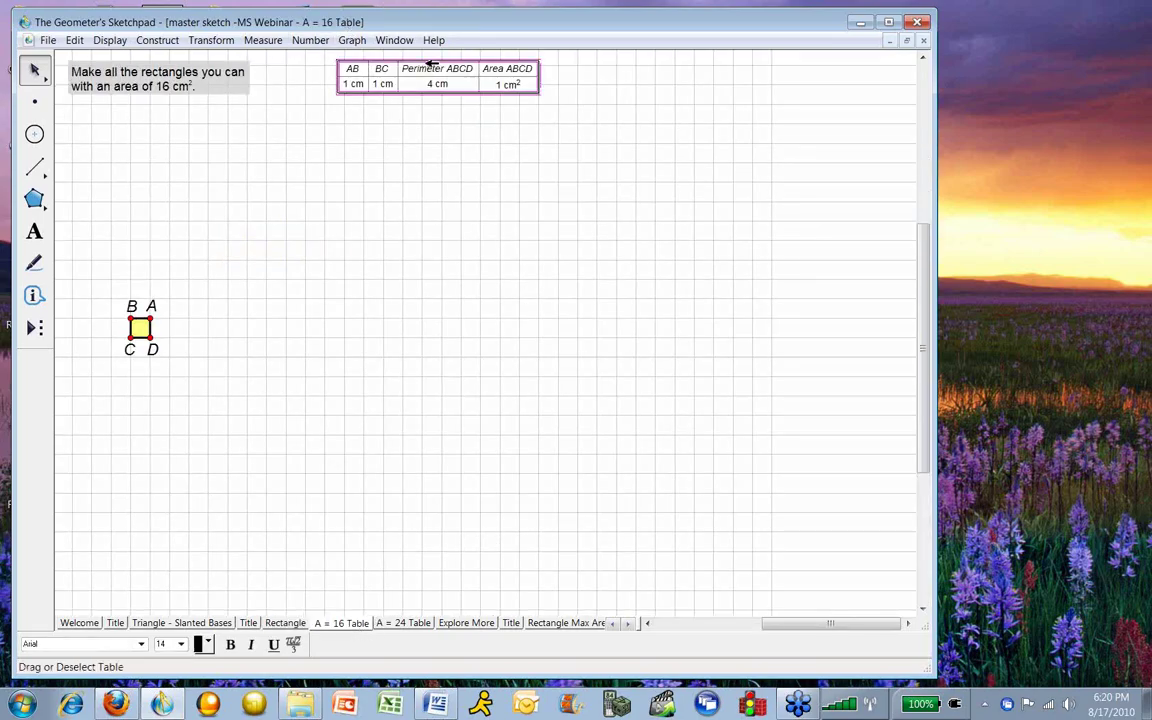
pyautogui.click(434, 173)
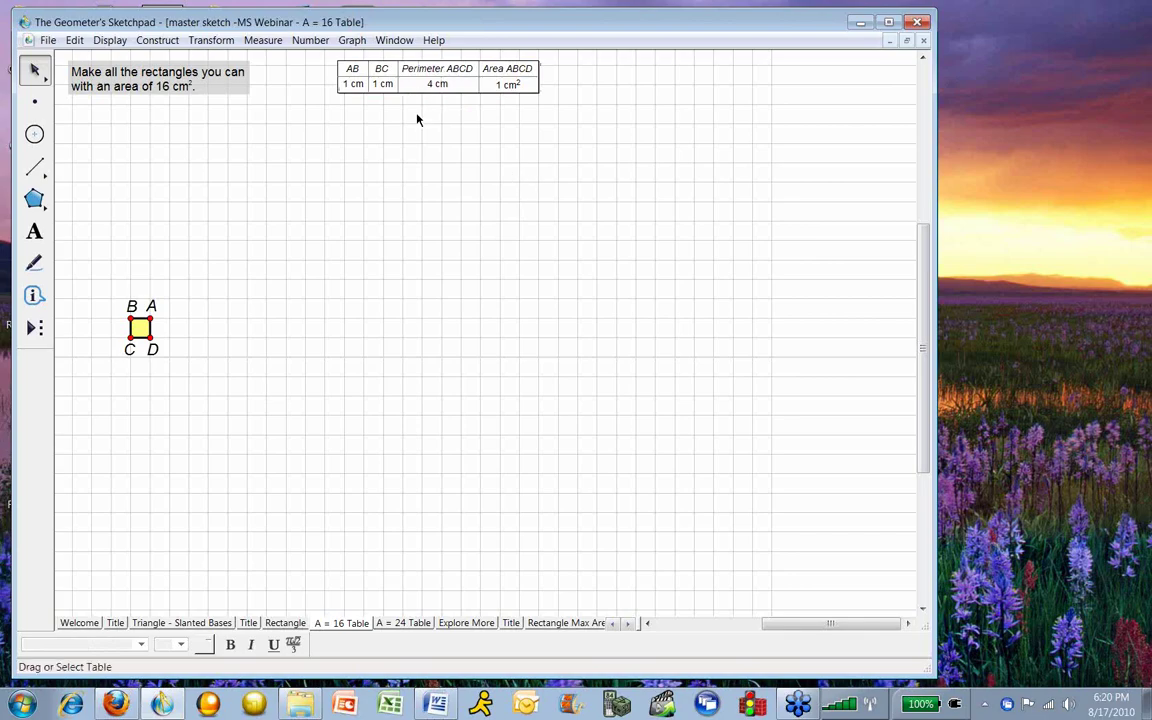
pyautogui.moveTo(153, 322); pyautogui.dragTo(249, 240)
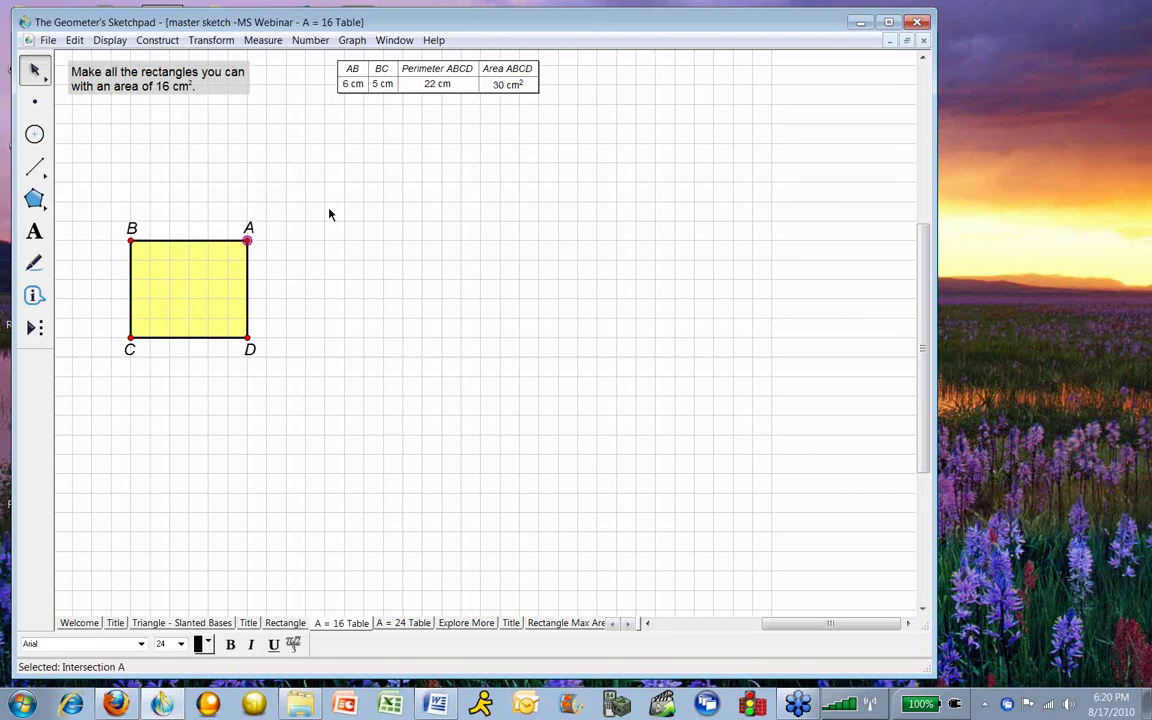
pyautogui.moveTo(249, 243); pyautogui.dragTo(214, 257)
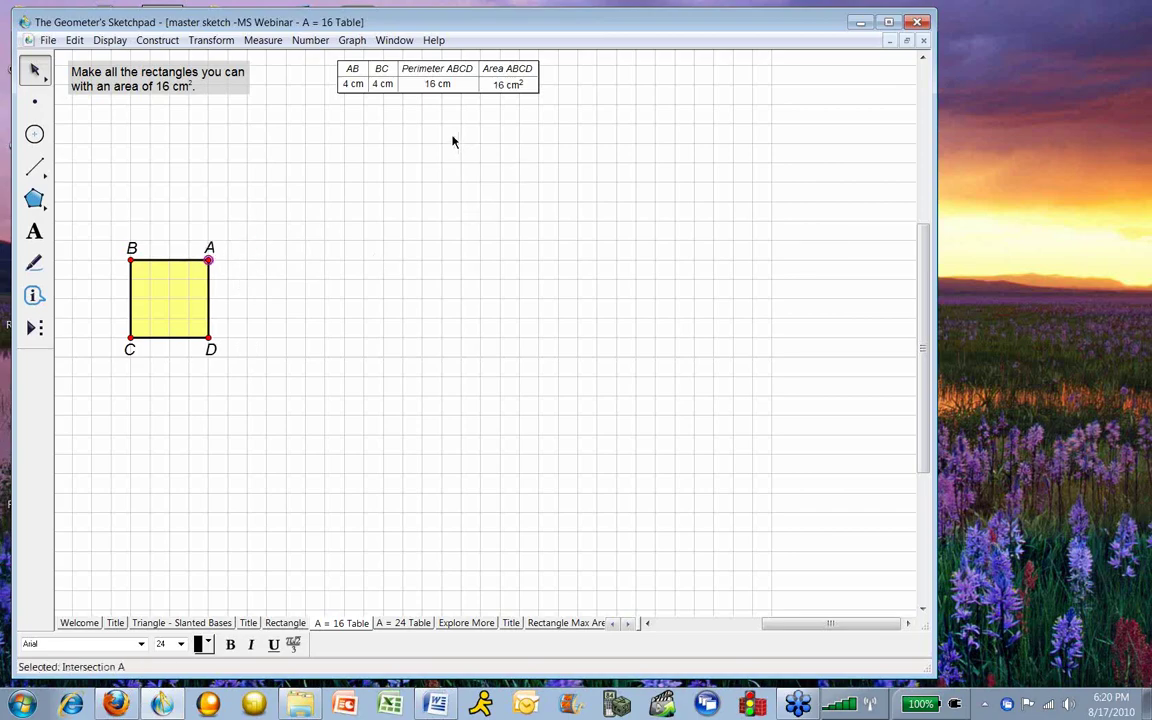
pyautogui.doubleClick(511, 85)
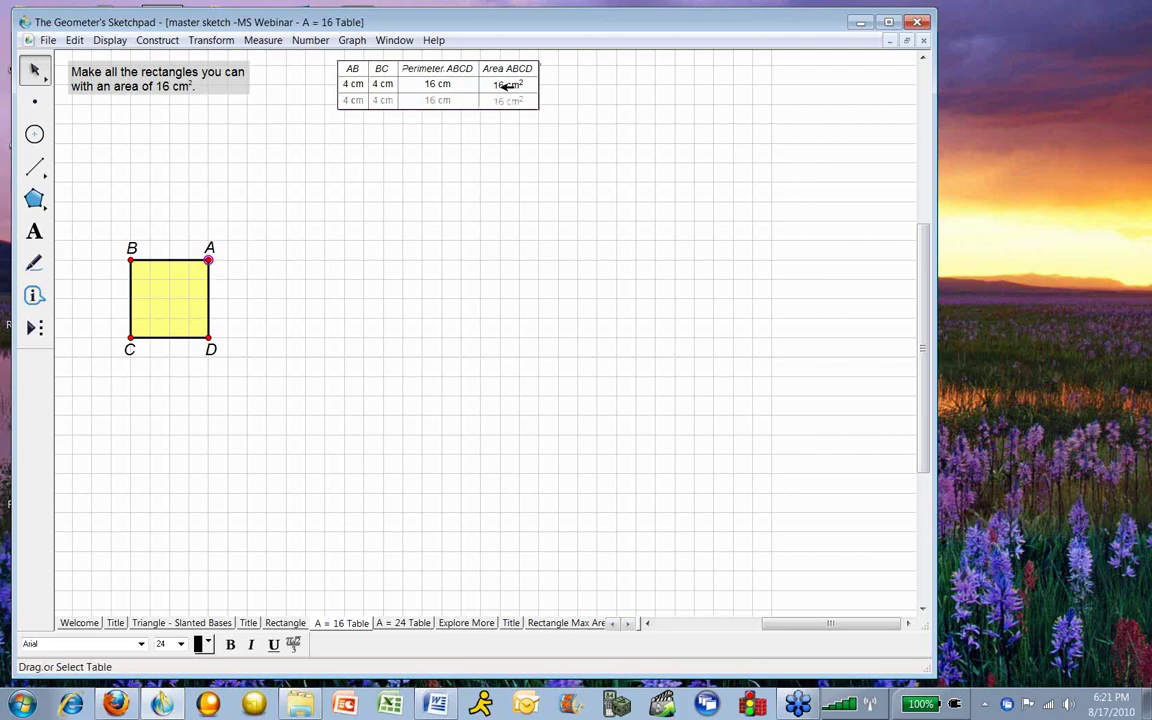
# Move vertex A to make ABCD 16 cm wide and 1 cm high, and record these measurements in the table.
pyautogui.click(217, 260)
pyautogui.moveTo(220, 264); pyautogui.dragTo(446, 321)
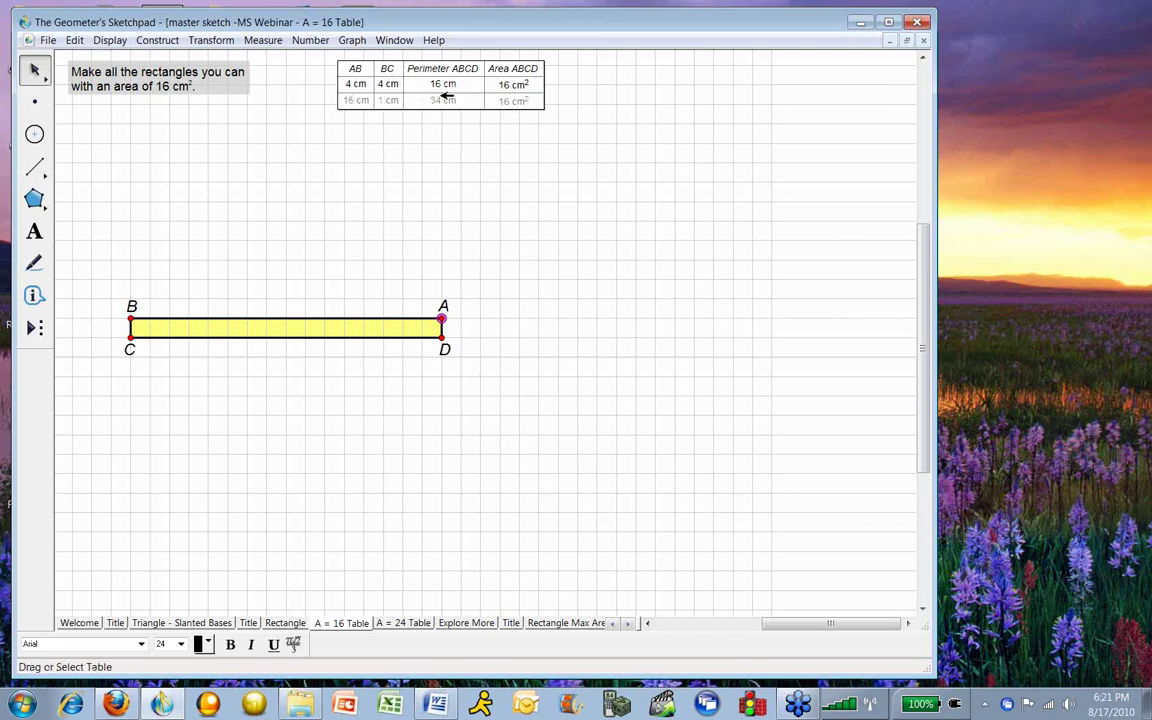
pyautogui.doubleClick(538, 102)
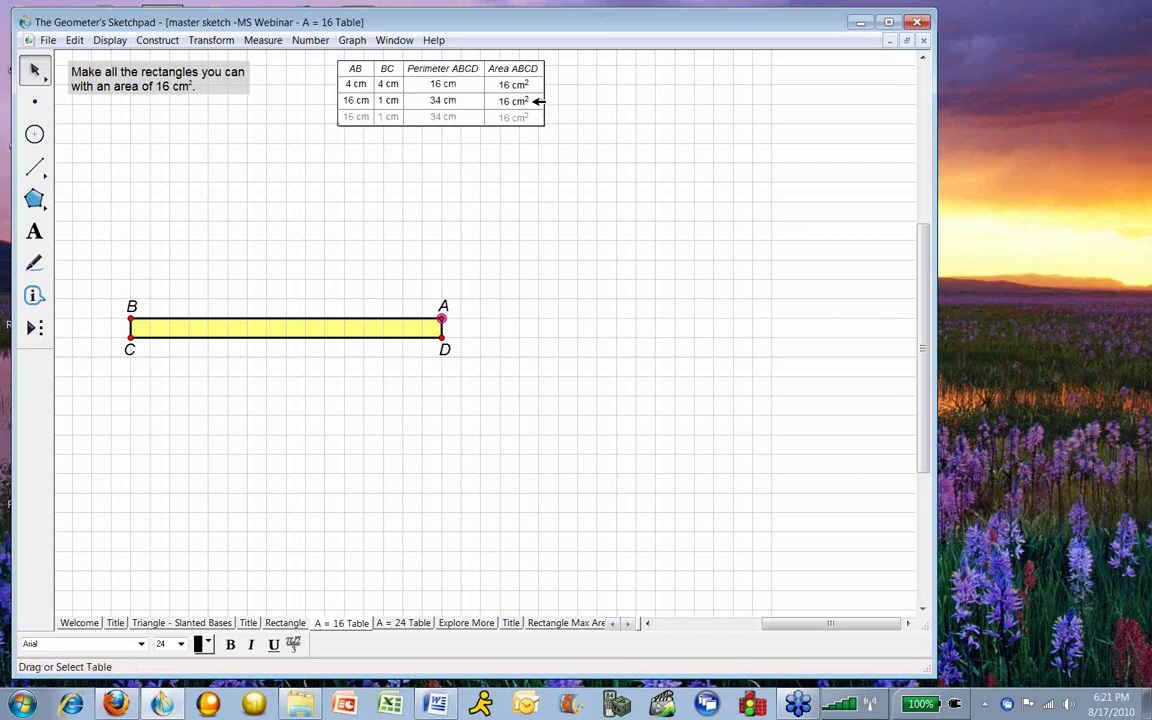
# Reshape ABCD with vertex A to 2 cm wide and 8 cm high, record it in the table, and return it to 4 by 4 cm.
pyautogui.click(445, 318)
pyautogui.moveTo(442, 320); pyautogui.dragTo(171, 171)
pyautogui.doubleClick(490, 118)
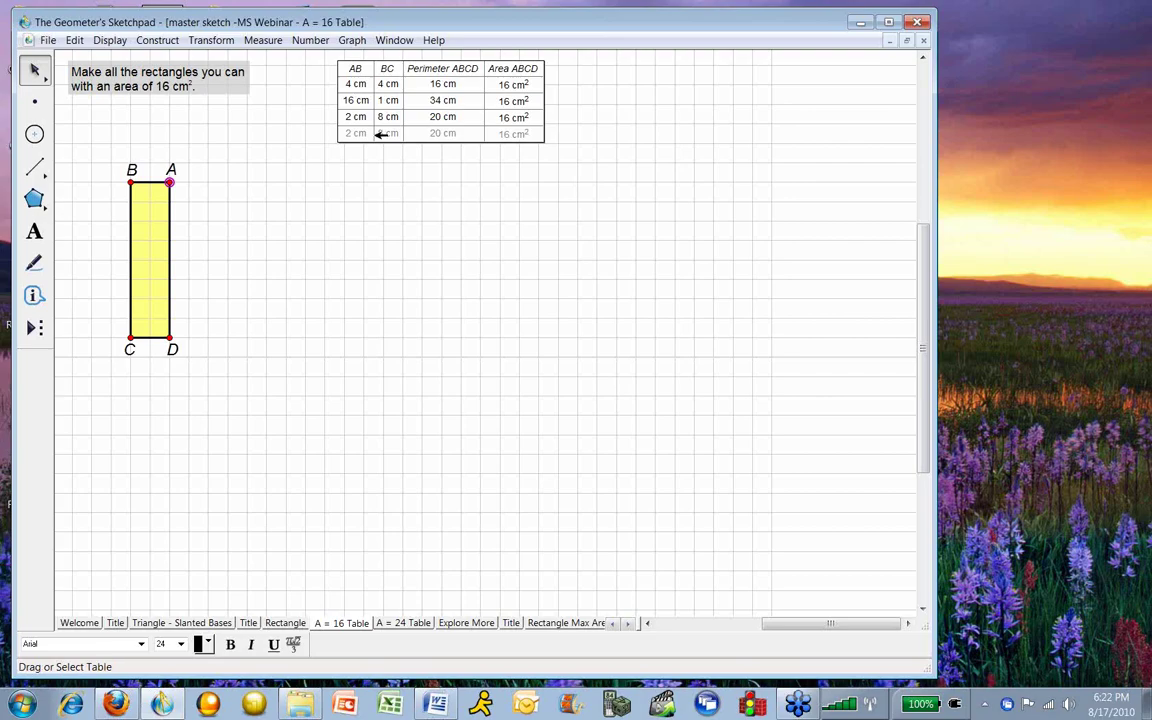
pyautogui.moveTo(170, 181); pyautogui.dragTo(207, 262)
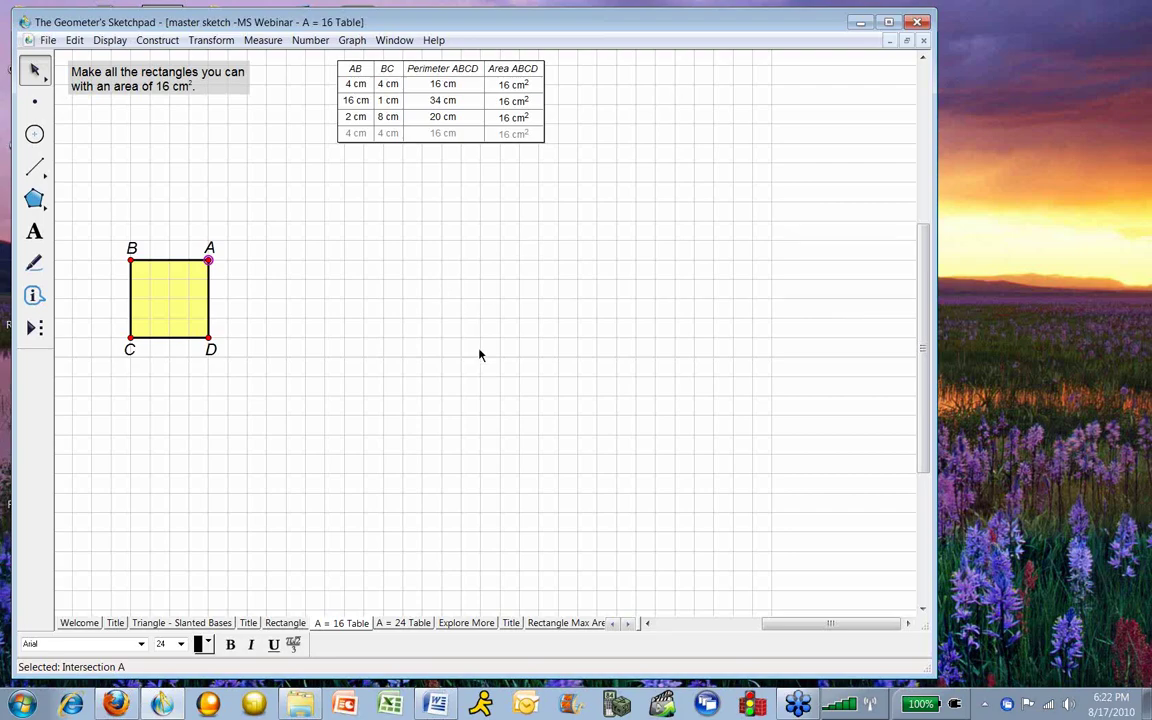
# Open the A = 24 Table page, move vertex A to make ABCD 24 by 1 cm, and record it as a table row.
pyautogui.click(400, 622)
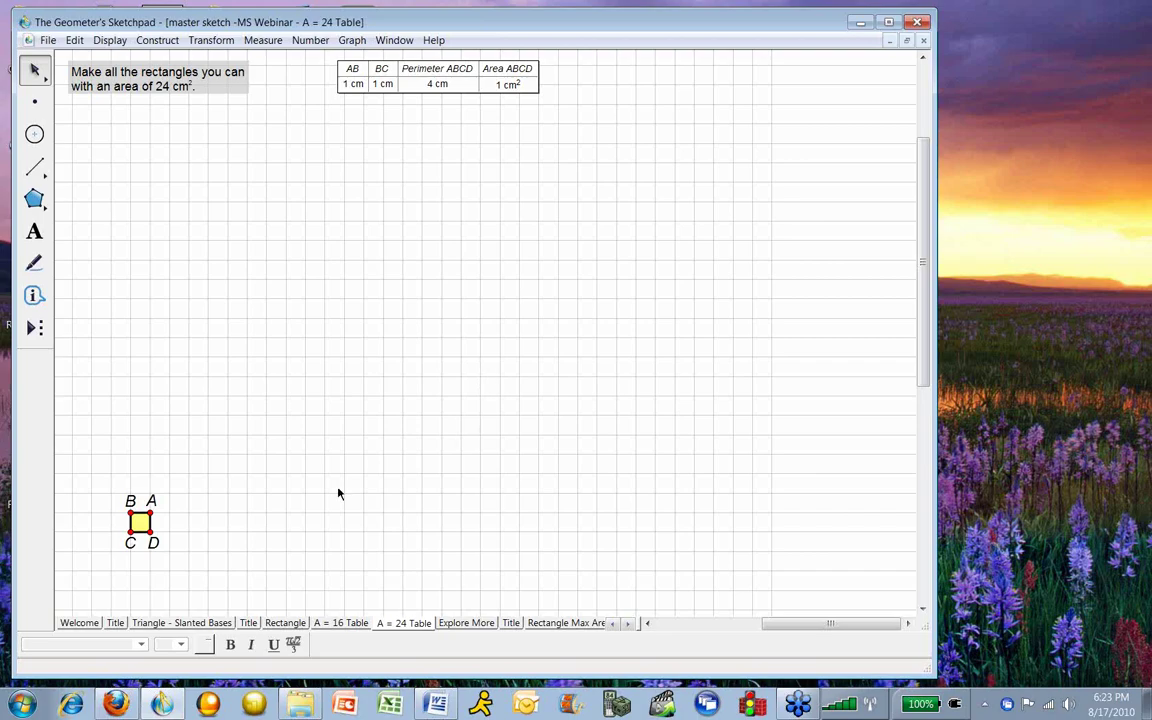
pyautogui.moveTo(151, 512); pyautogui.dragTo(598, 515)
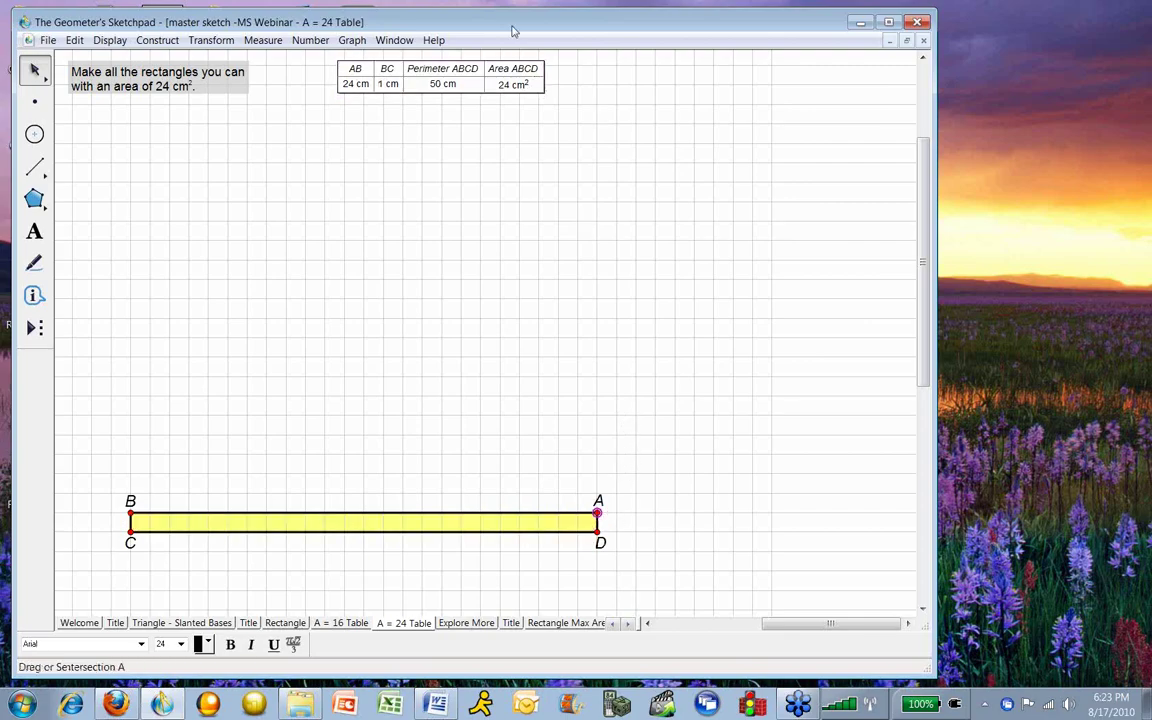
pyautogui.click(507, 85)
pyautogui.doubleClick(507, 85)
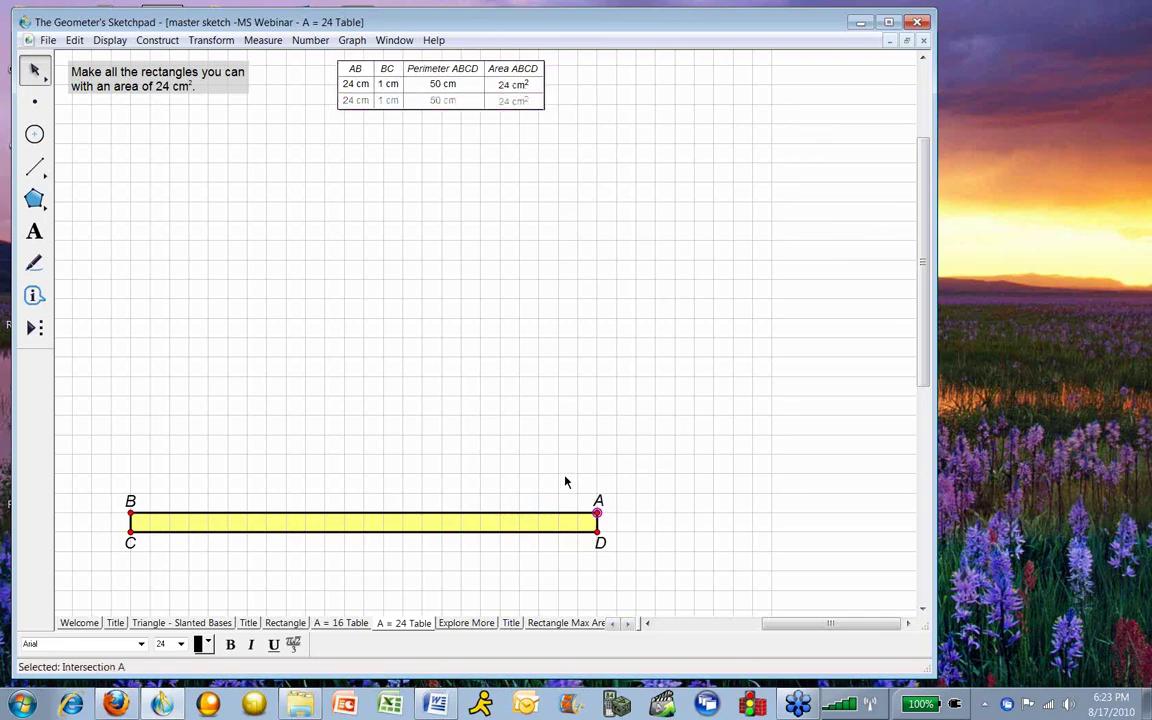
# Move vertex A to reshape ABCD into a 4 by 4 cm square and enlarge it to 5 by 5 cm.
pyautogui.moveTo(600, 512); pyautogui.dragTo(212, 454)
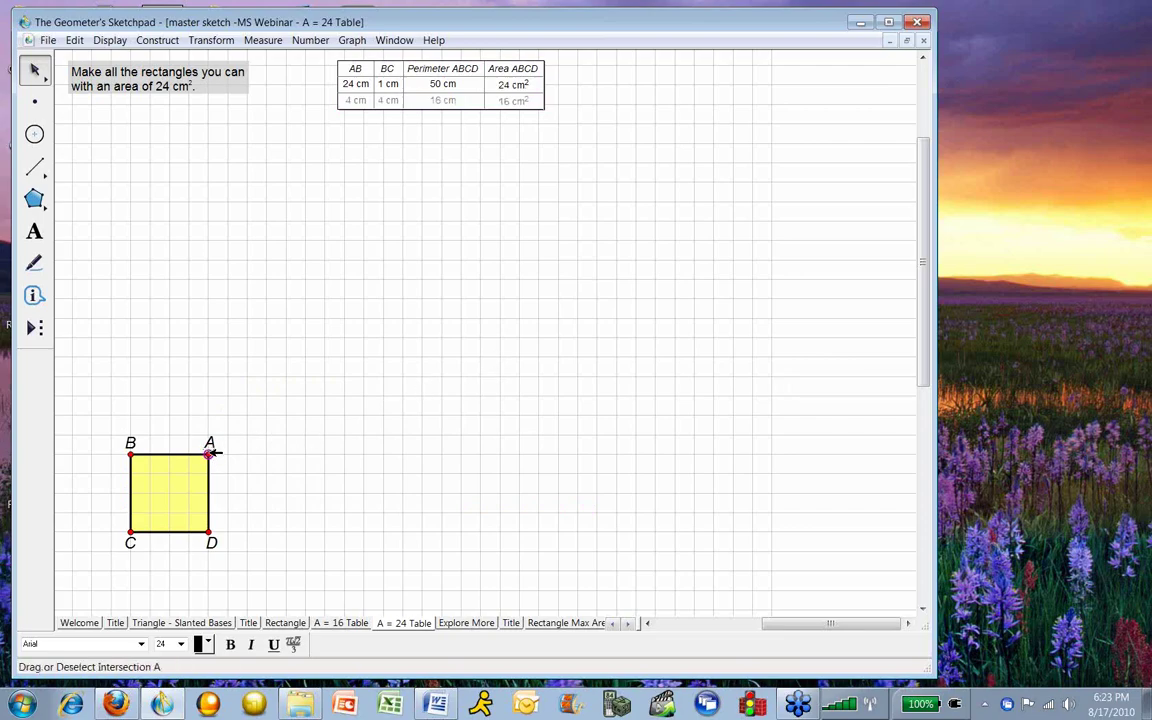
pyautogui.moveTo(216, 455); pyautogui.dragTo(229, 436)
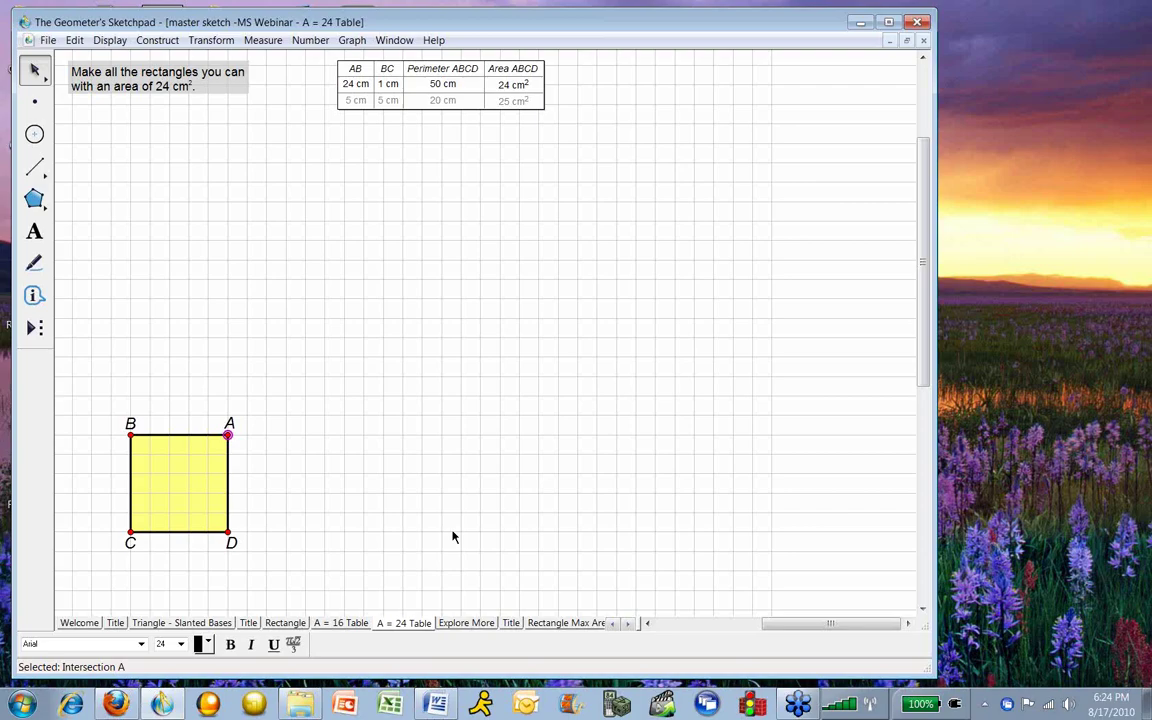
# View the Explore More page, the maximum-area title page and the A = 16 Table page, and open the Rectangle Max Area page.
pyautogui.click(466, 622)
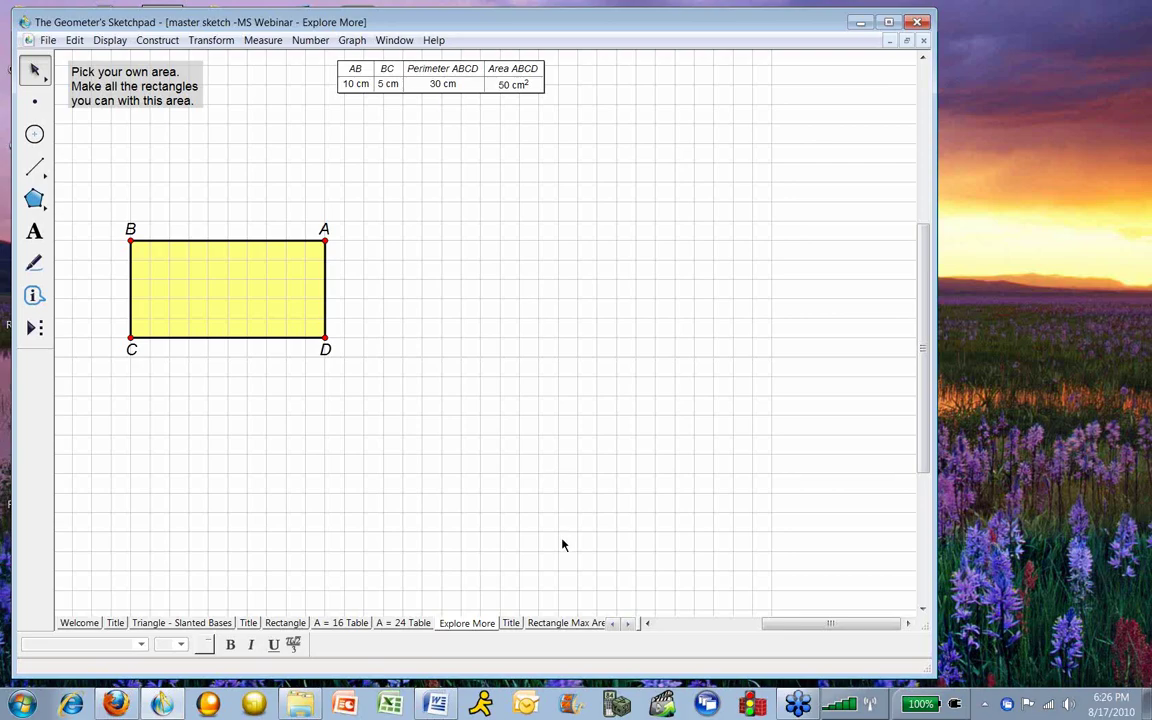
pyautogui.click(511, 623)
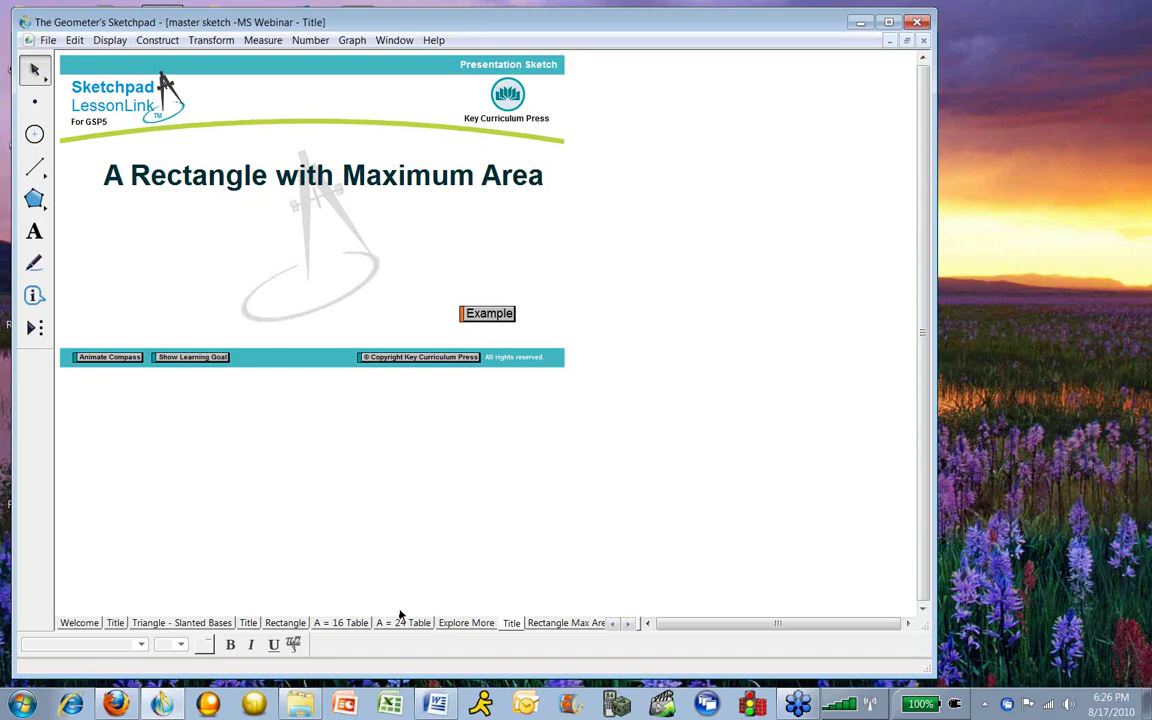
pyautogui.click(341, 623)
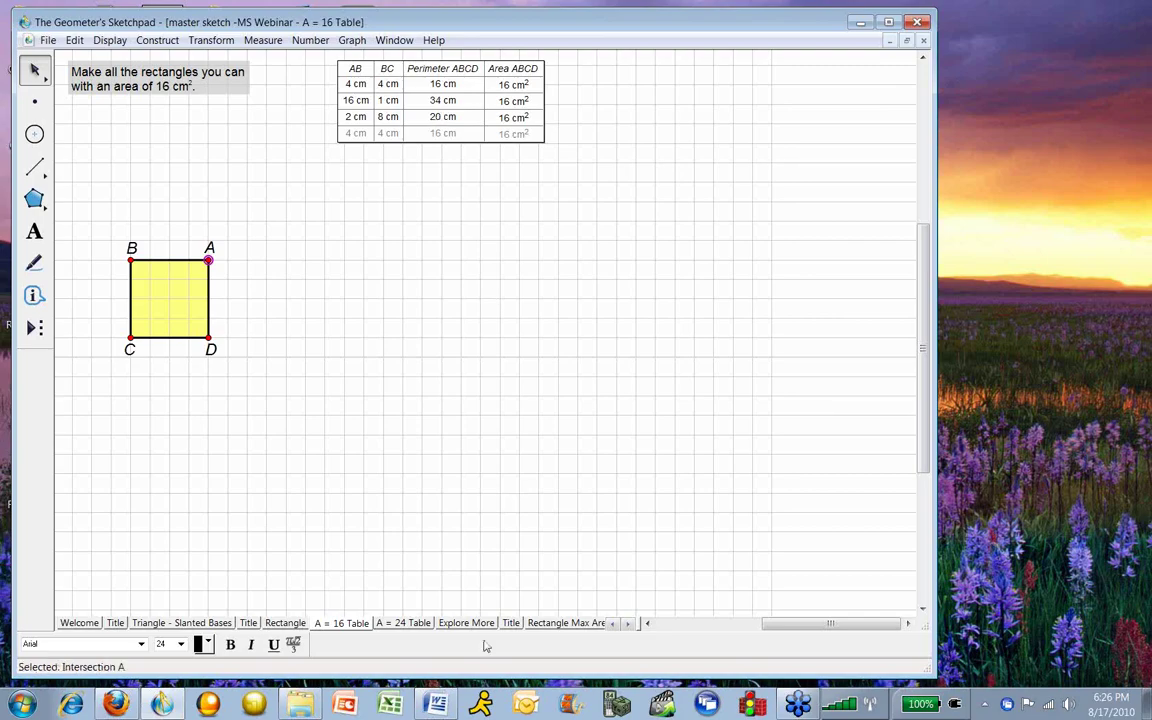
pyautogui.click(533, 623)
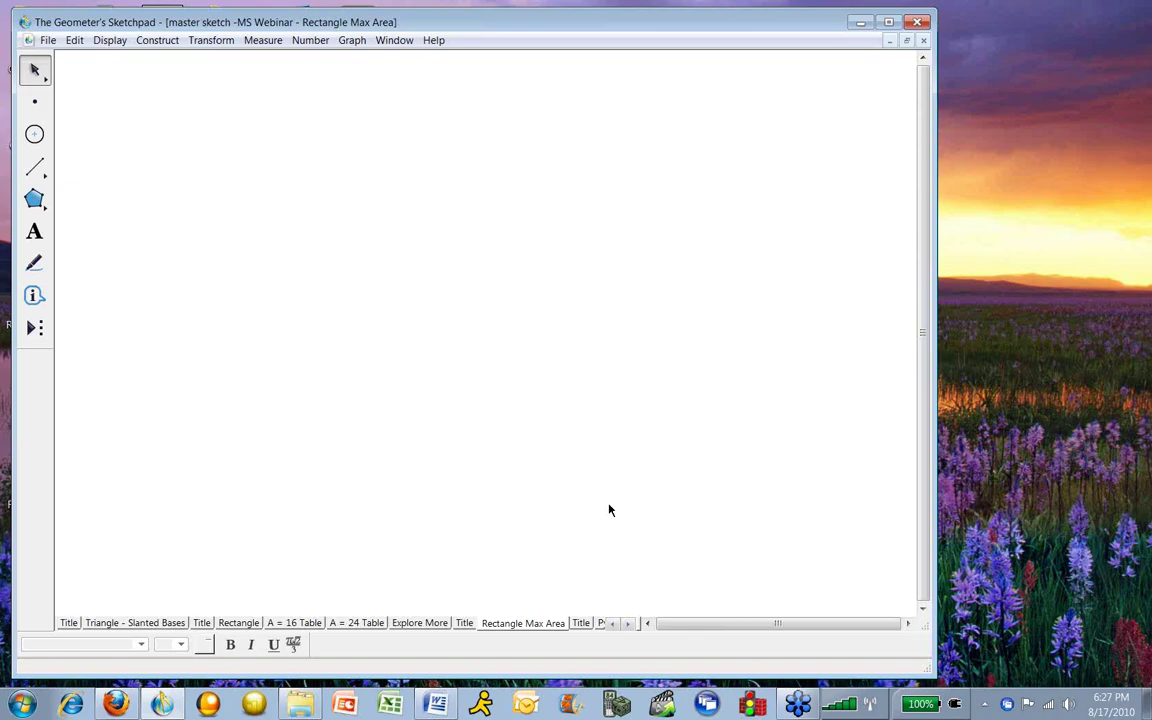
pyautogui.click(1092, 298)
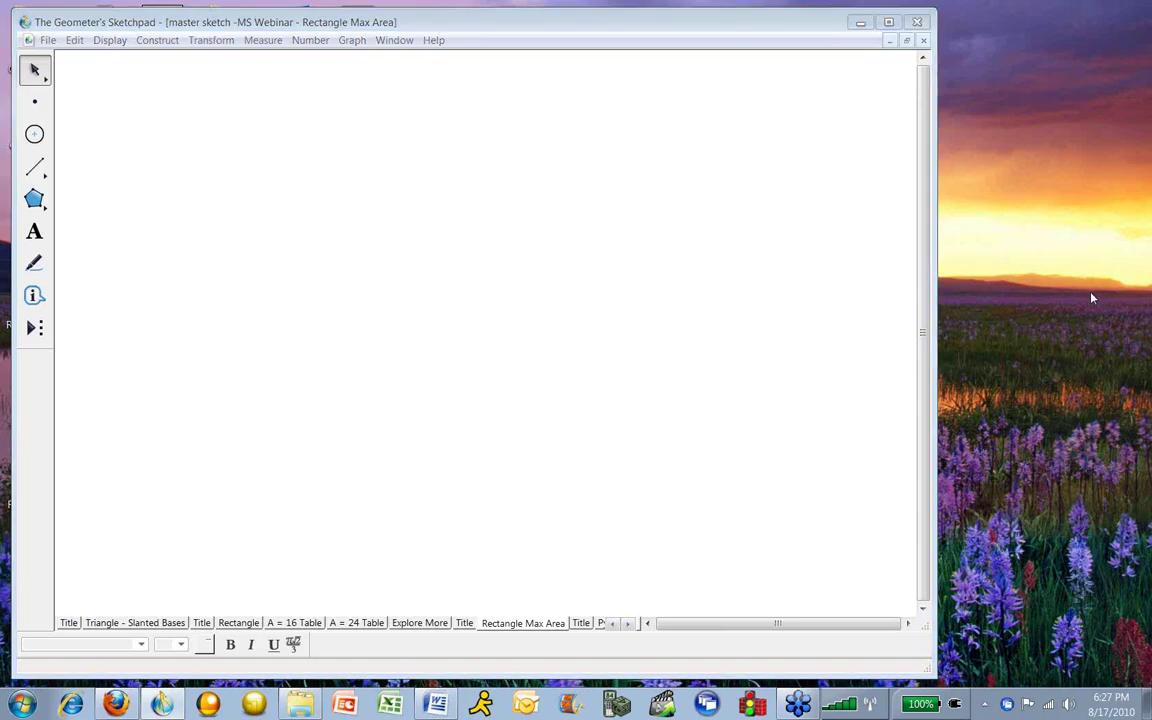